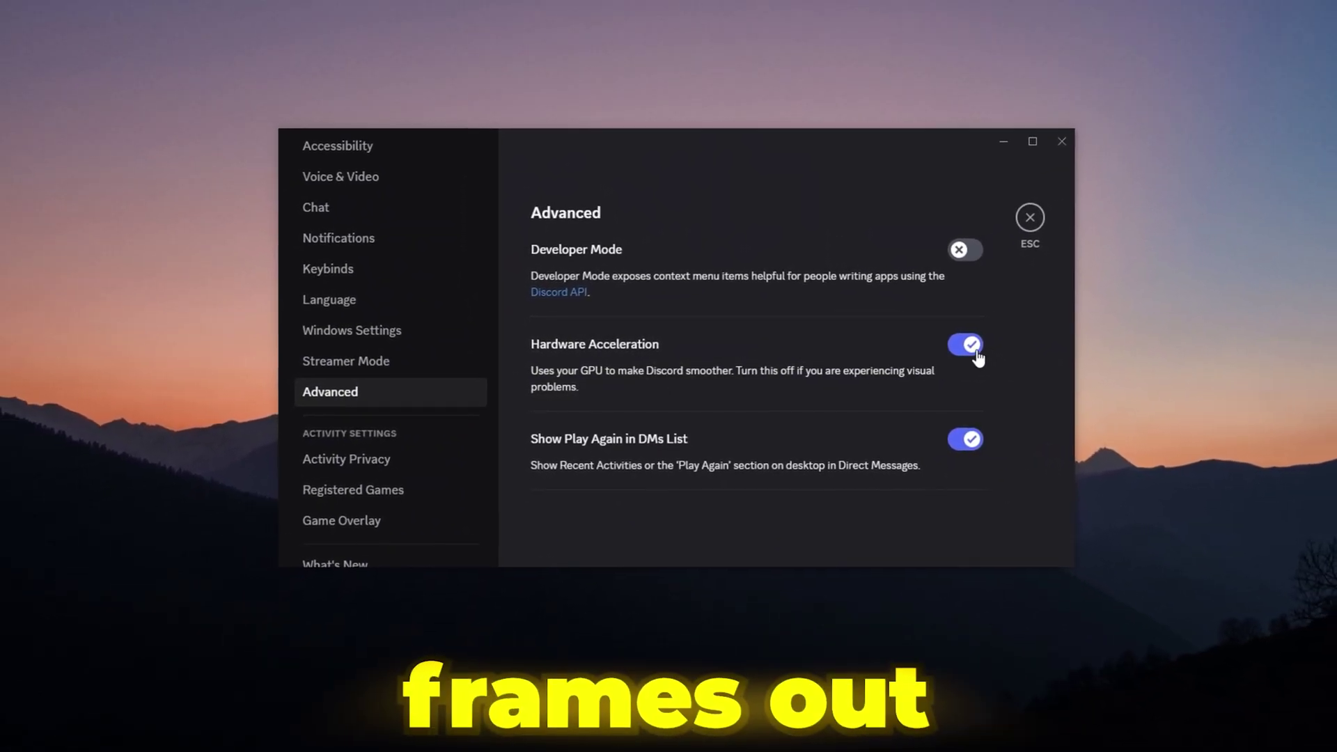
Toggle Discord's Hardware Acceleration off to bring up its confirmation warning.
click(972, 347)
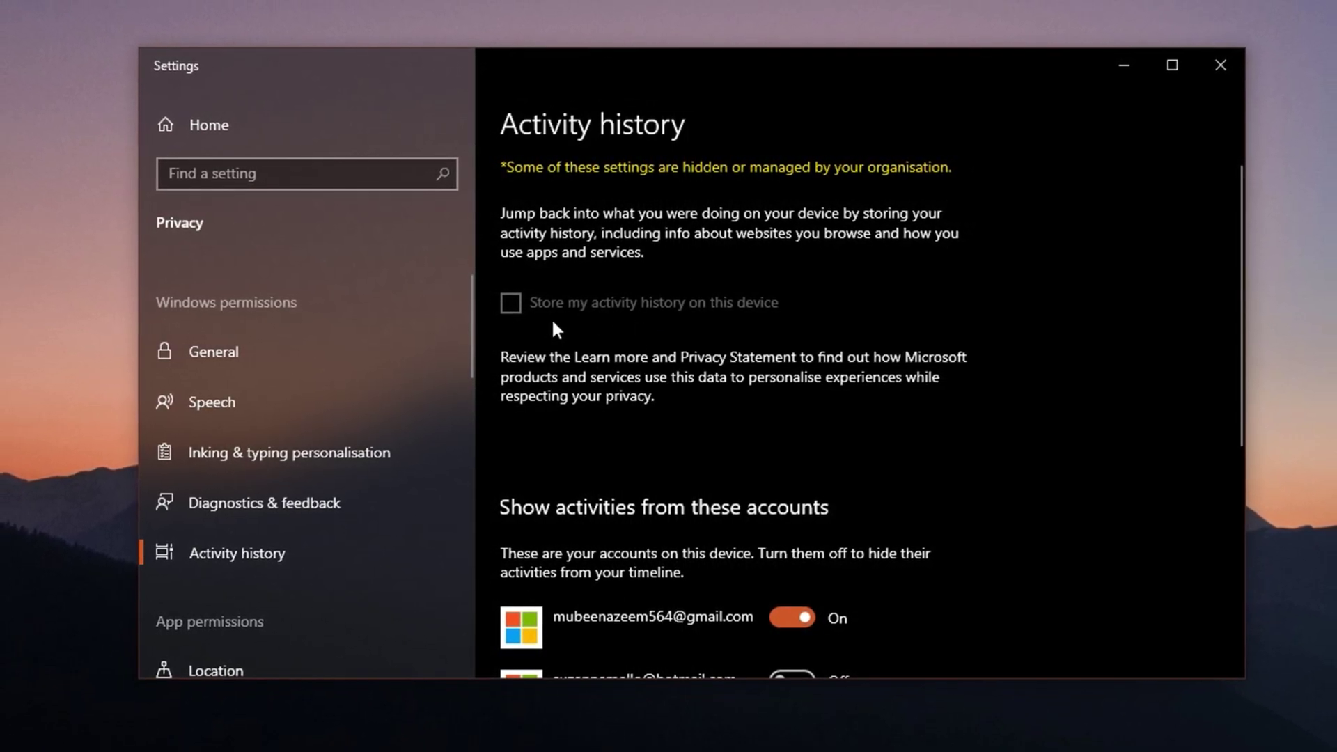
scroll(553, 317, down, 2)
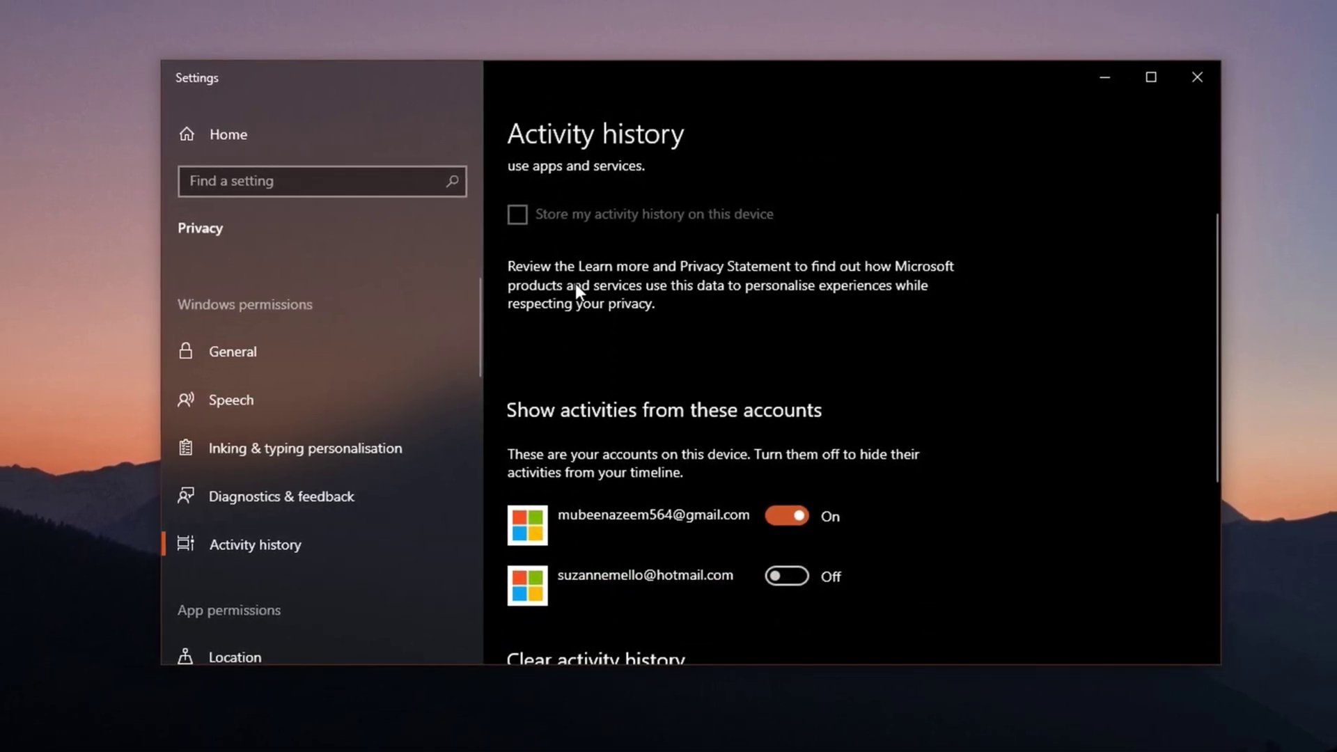
scroll(575, 287, up, 2)
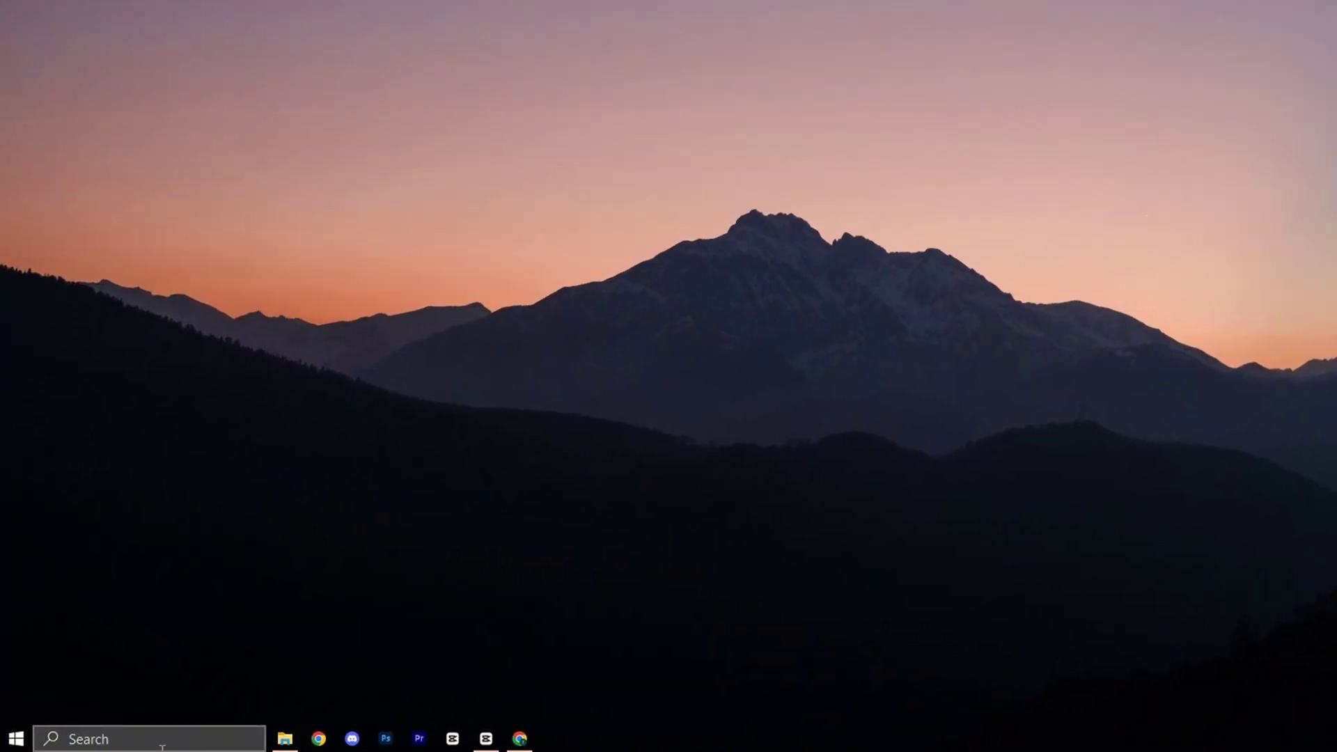
Search Windows for 'activity history privacy settings' and open the Activity history page.
click(159, 739)
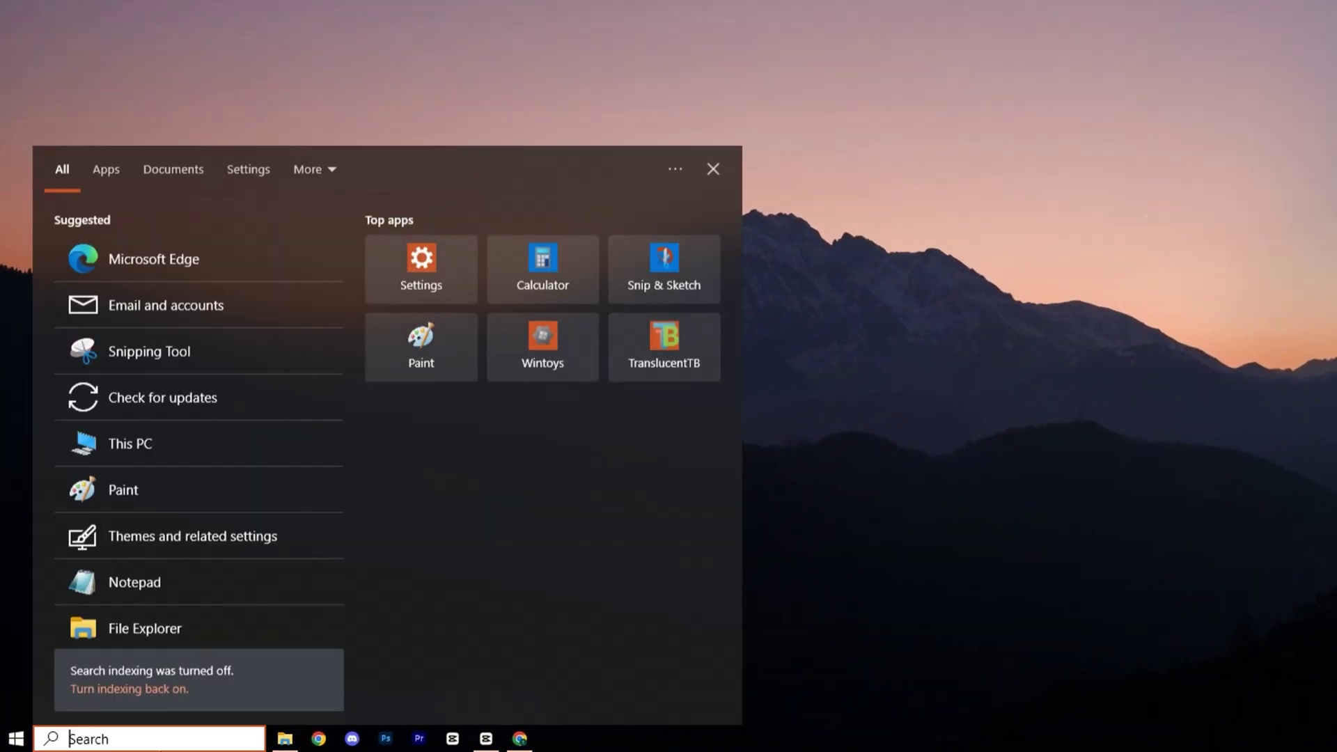
text(activity history privacy settings)
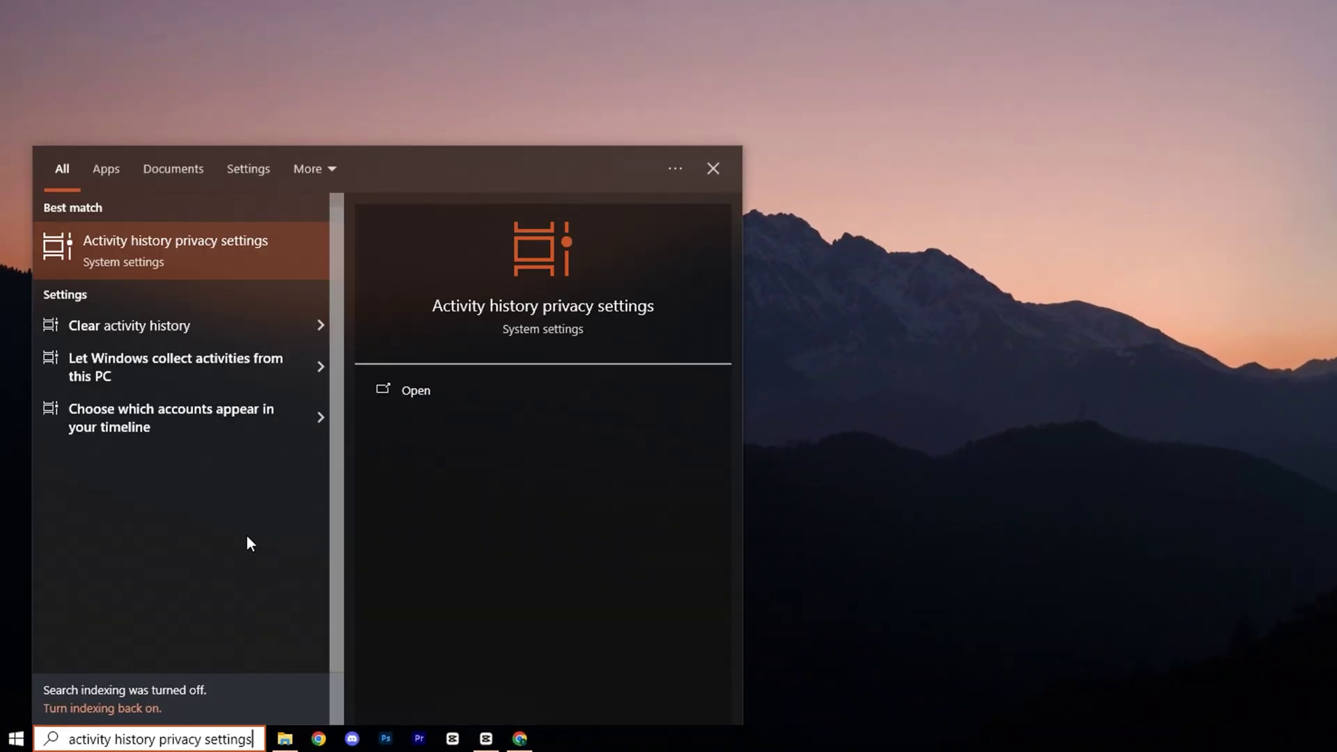
click(213, 249)
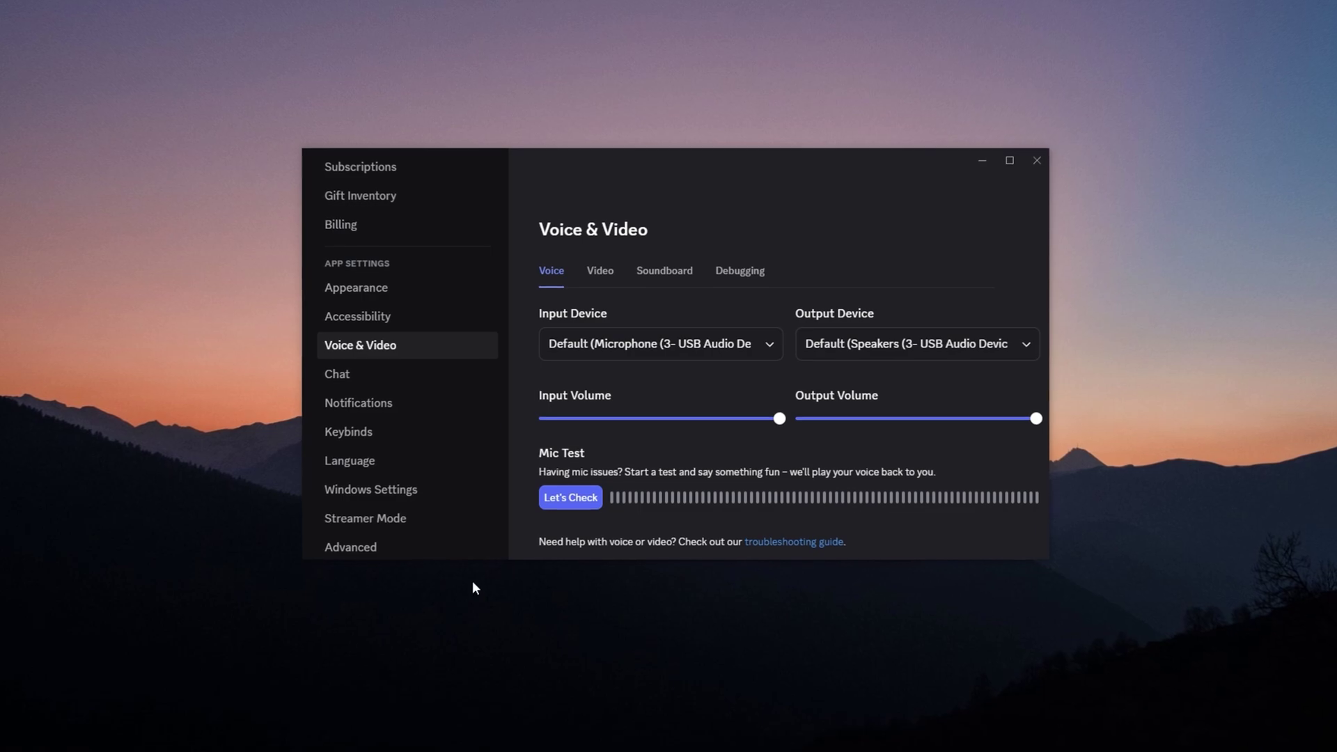
Go to Discord's Advanced settings and toggle Hardware Acceleration off, triggering the performance warning.
scroll(459, 477, down, 3)
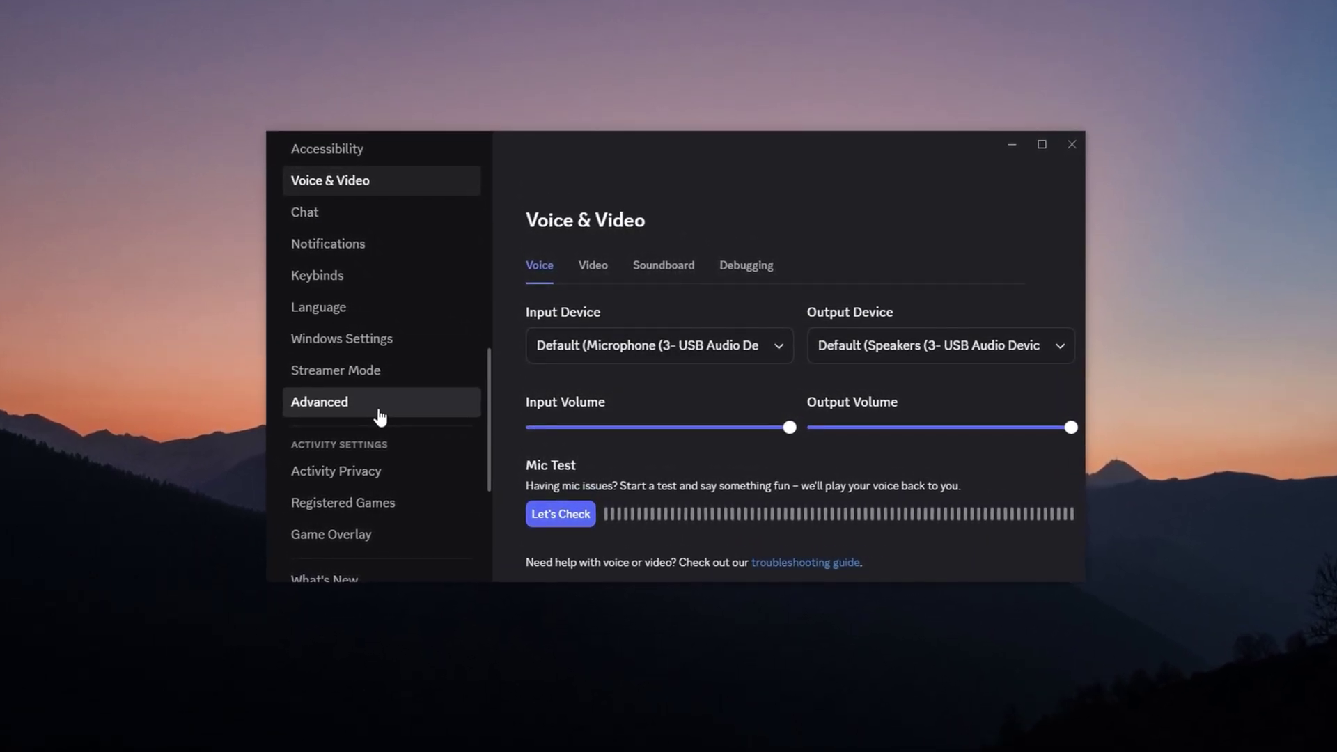
click(309, 417)
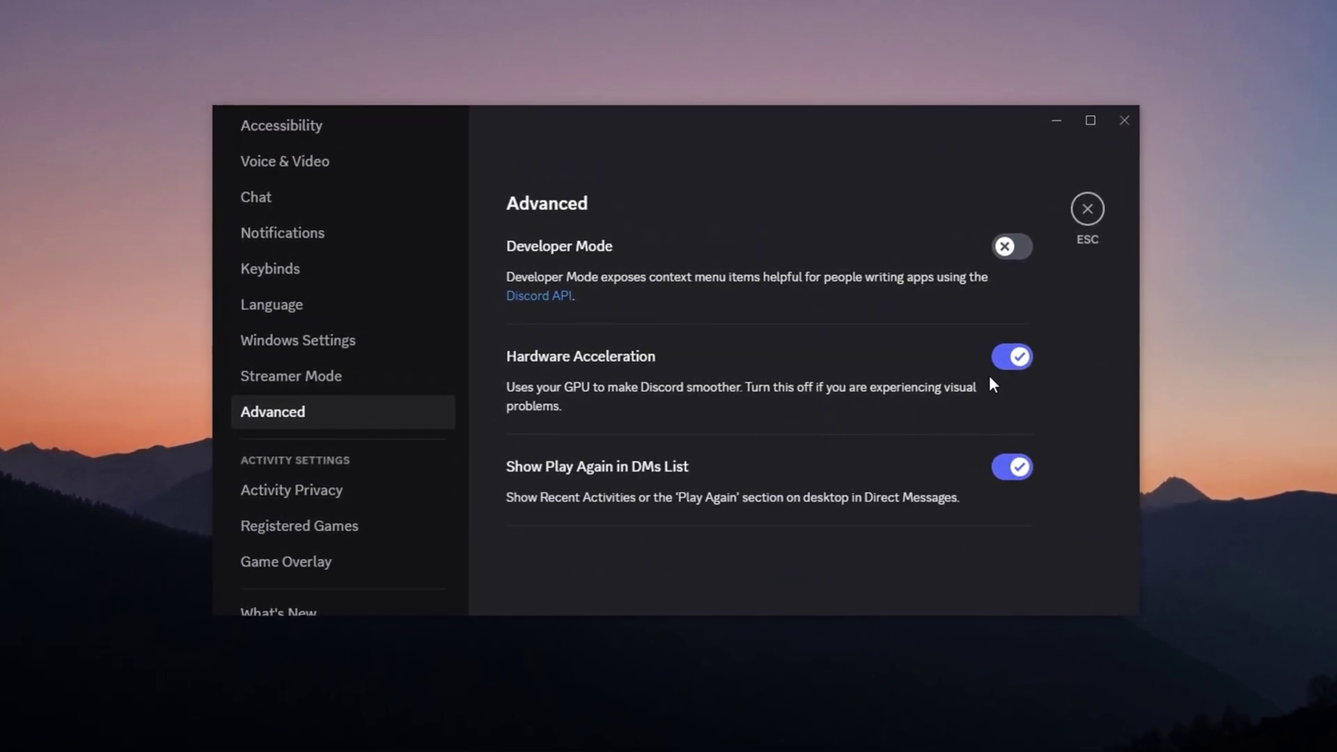
click(1013, 358)
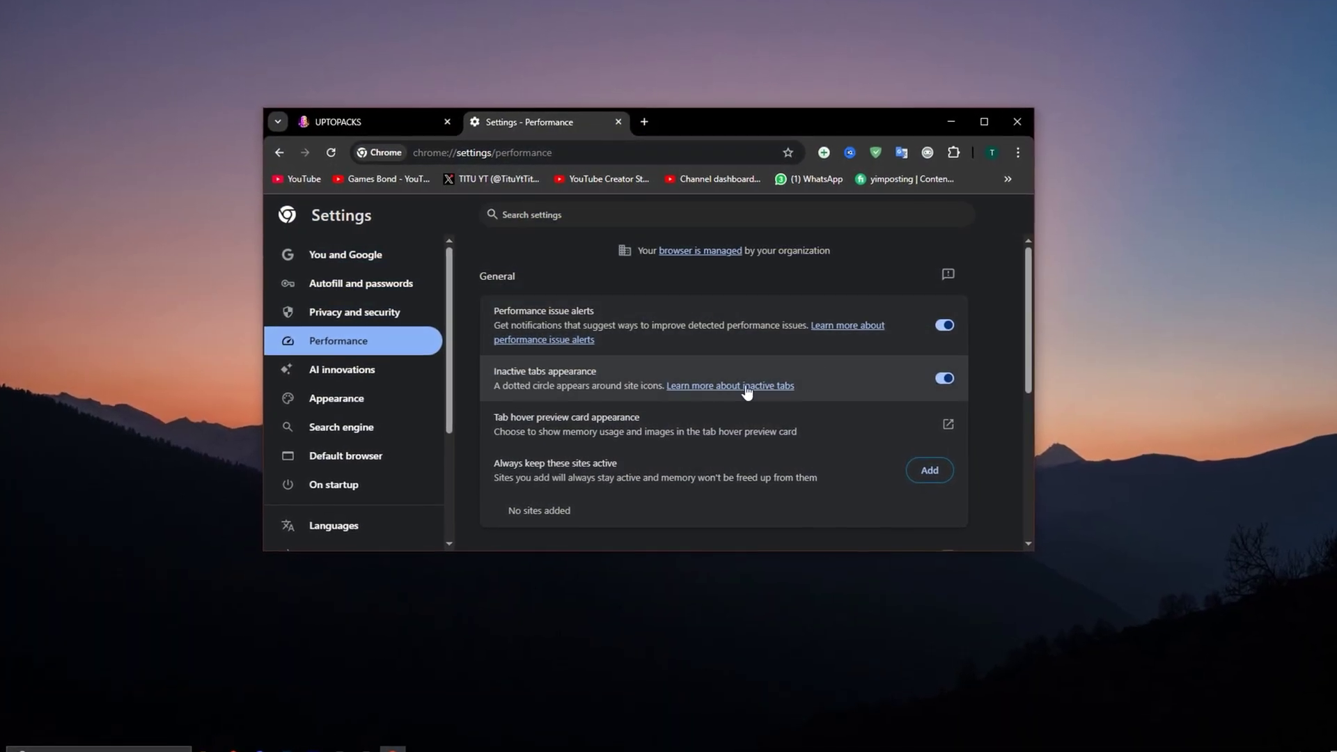
Search Chrome's settings for 'acc' and scroll the matching results down to System.
click(1013, 153)
click(1029, 150)
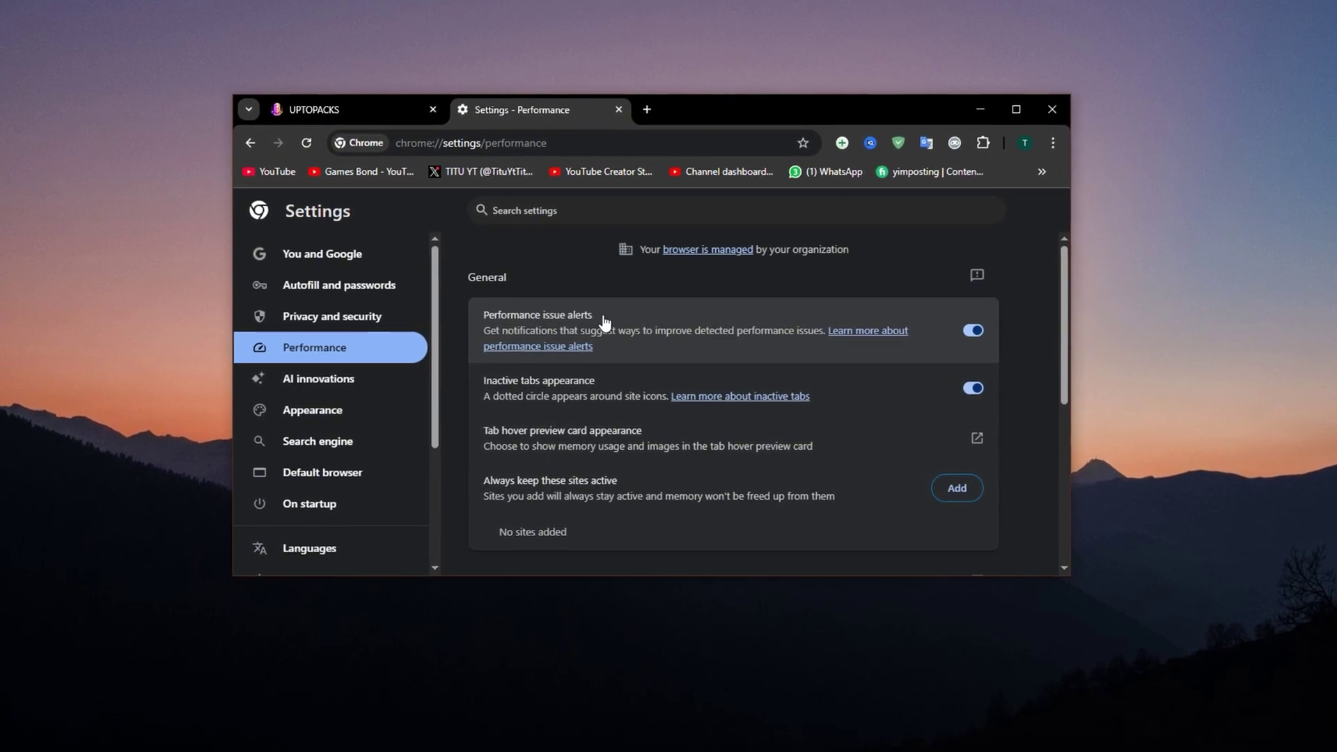
click(552, 211)
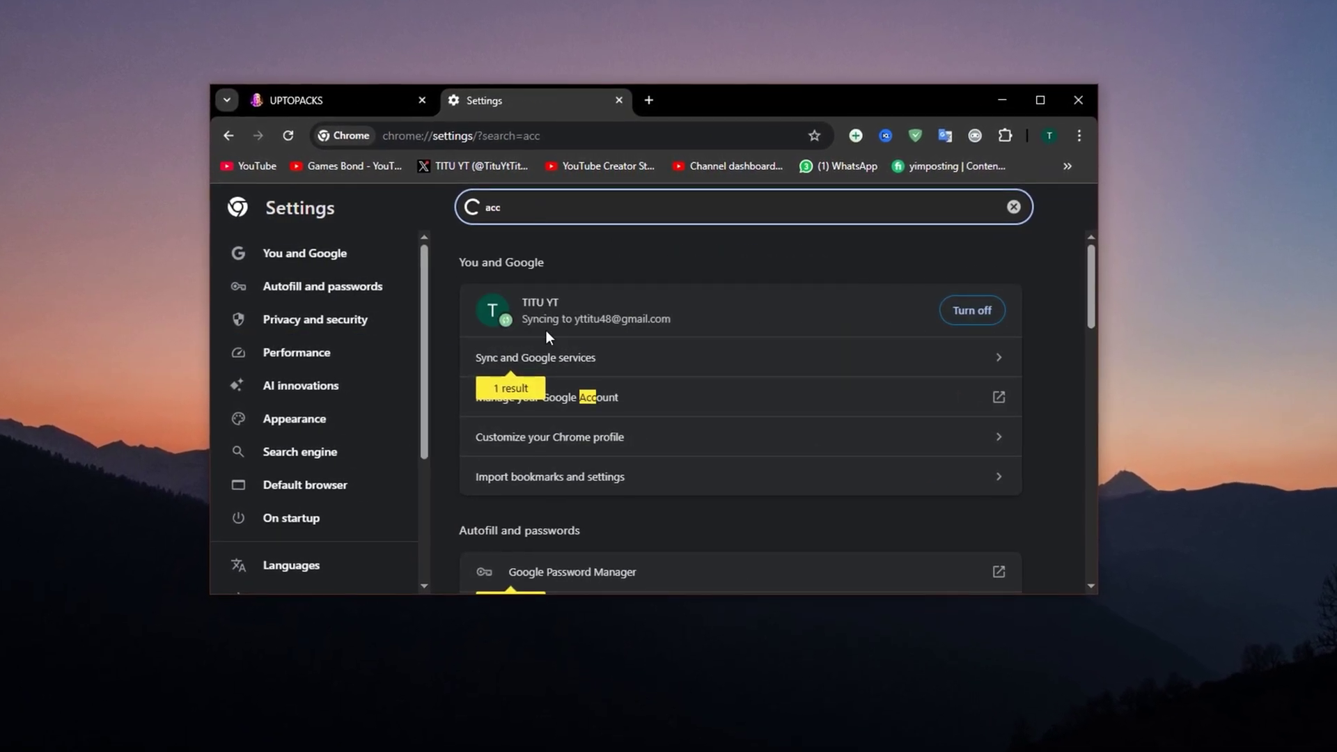
scroll(597, 546, down, 15)
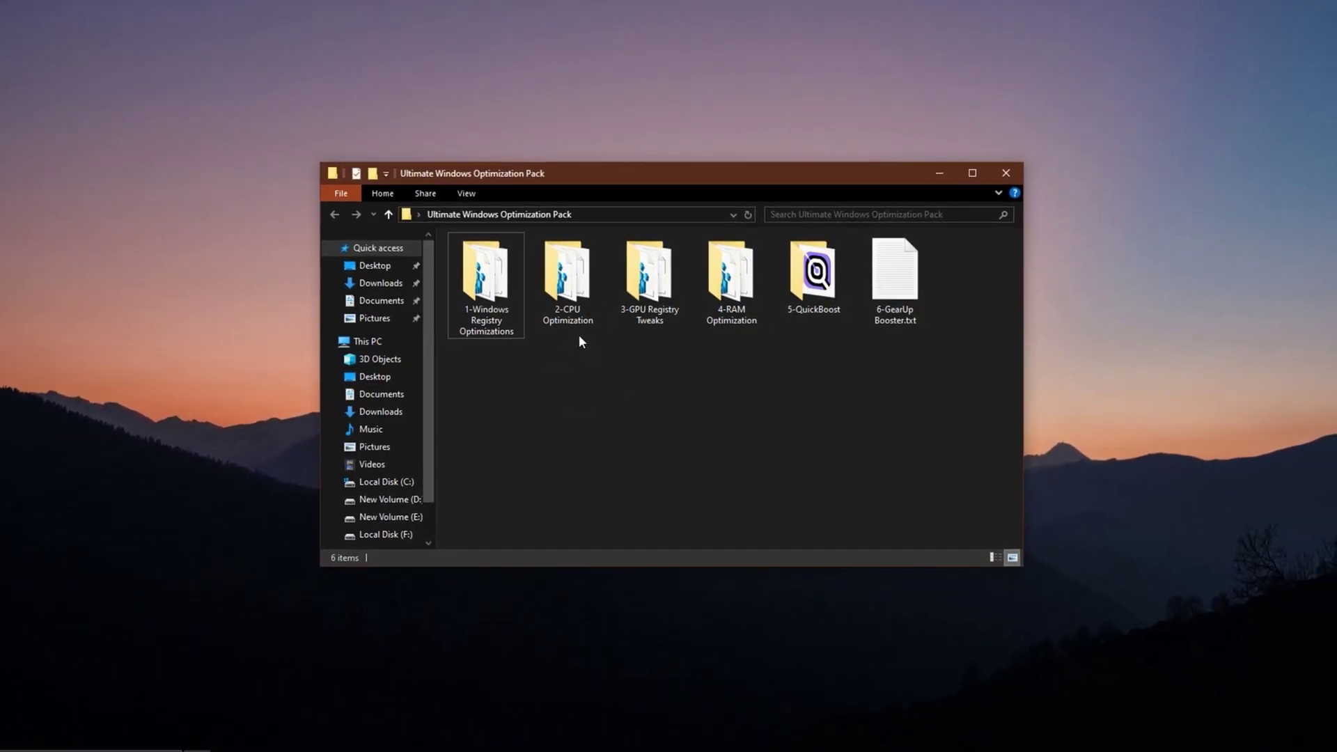
Bring the uptopacks.com tab in Chrome to the front from the taskbar.
click(395, 747)
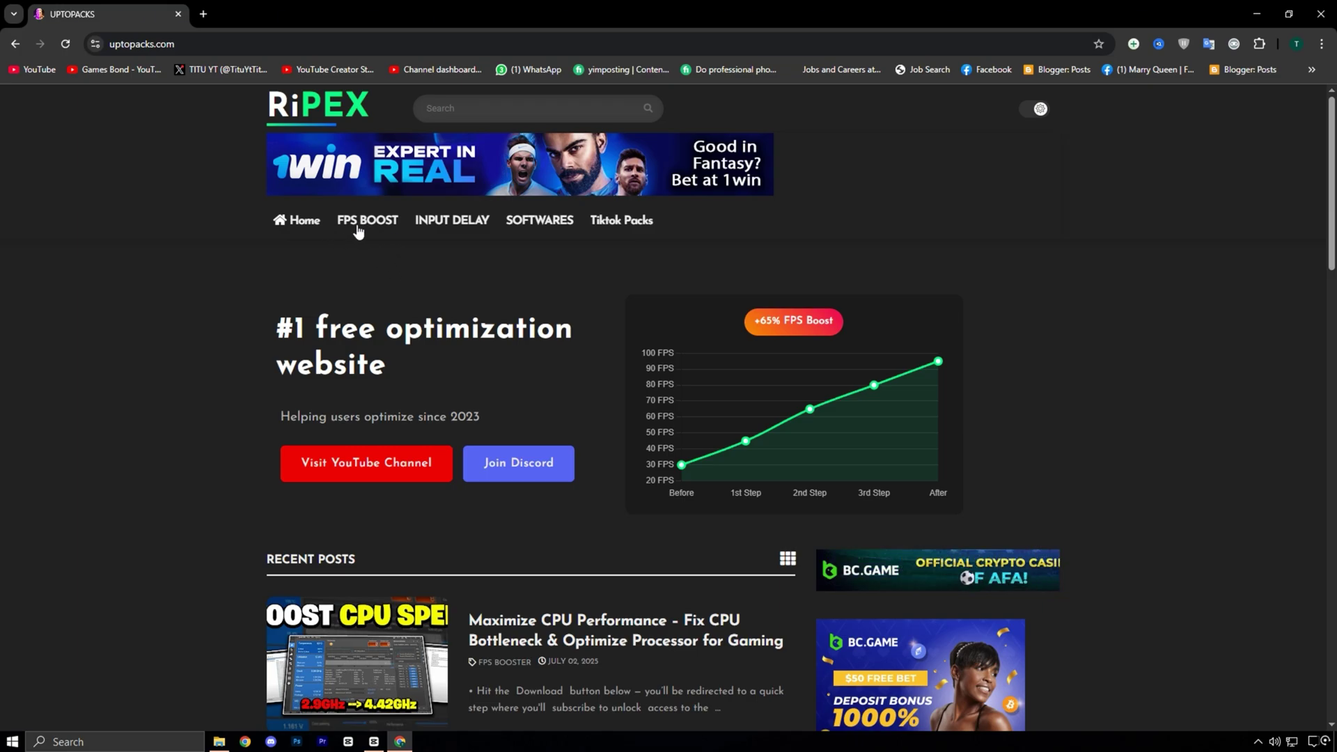
scroll(475, 356, down, 5)
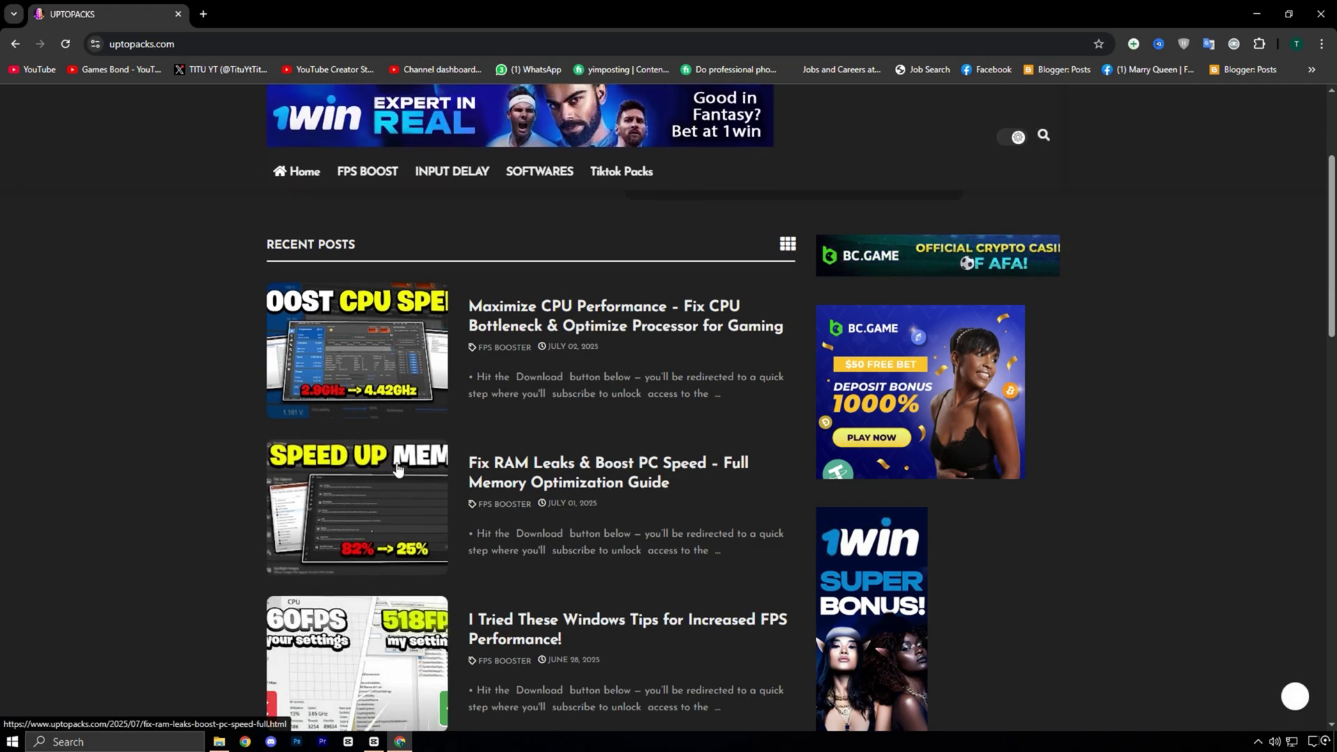
scroll(397, 466, down, 9)
scroll(397, 467, up, 9)
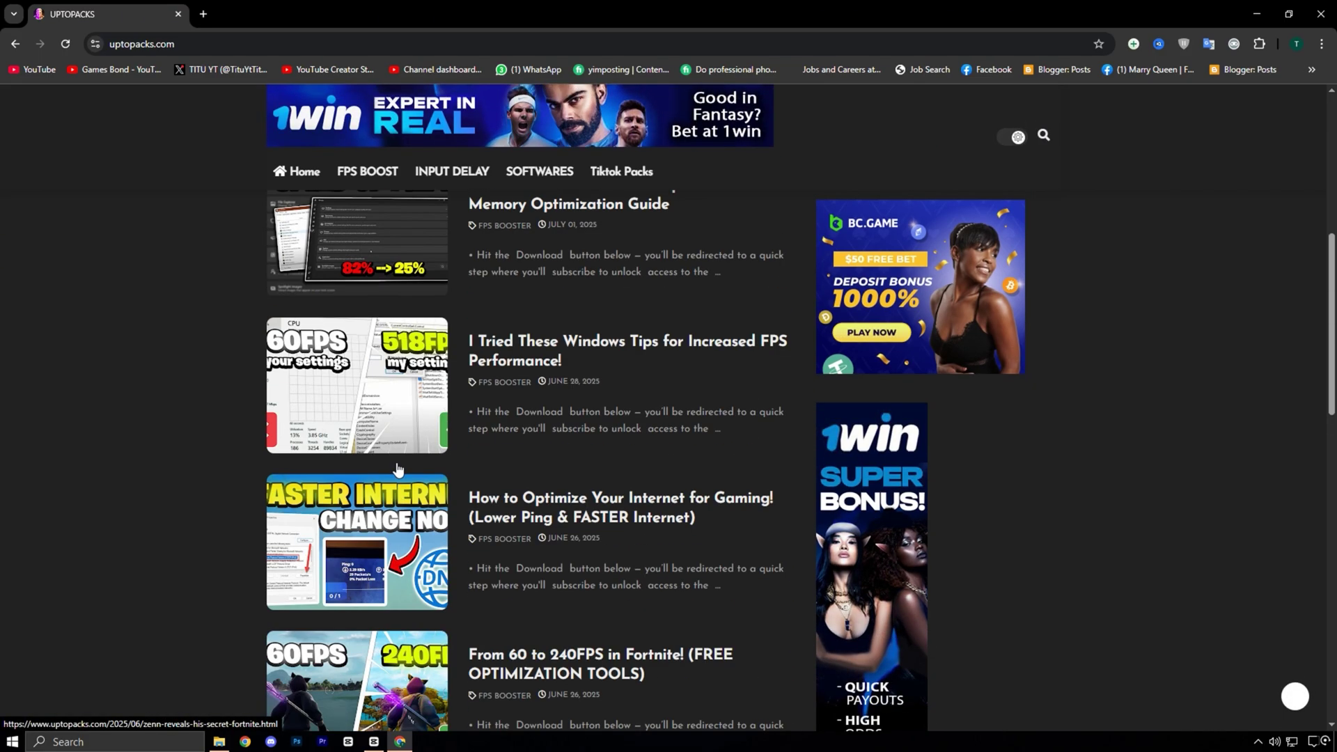
scroll(397, 466, up, 5)
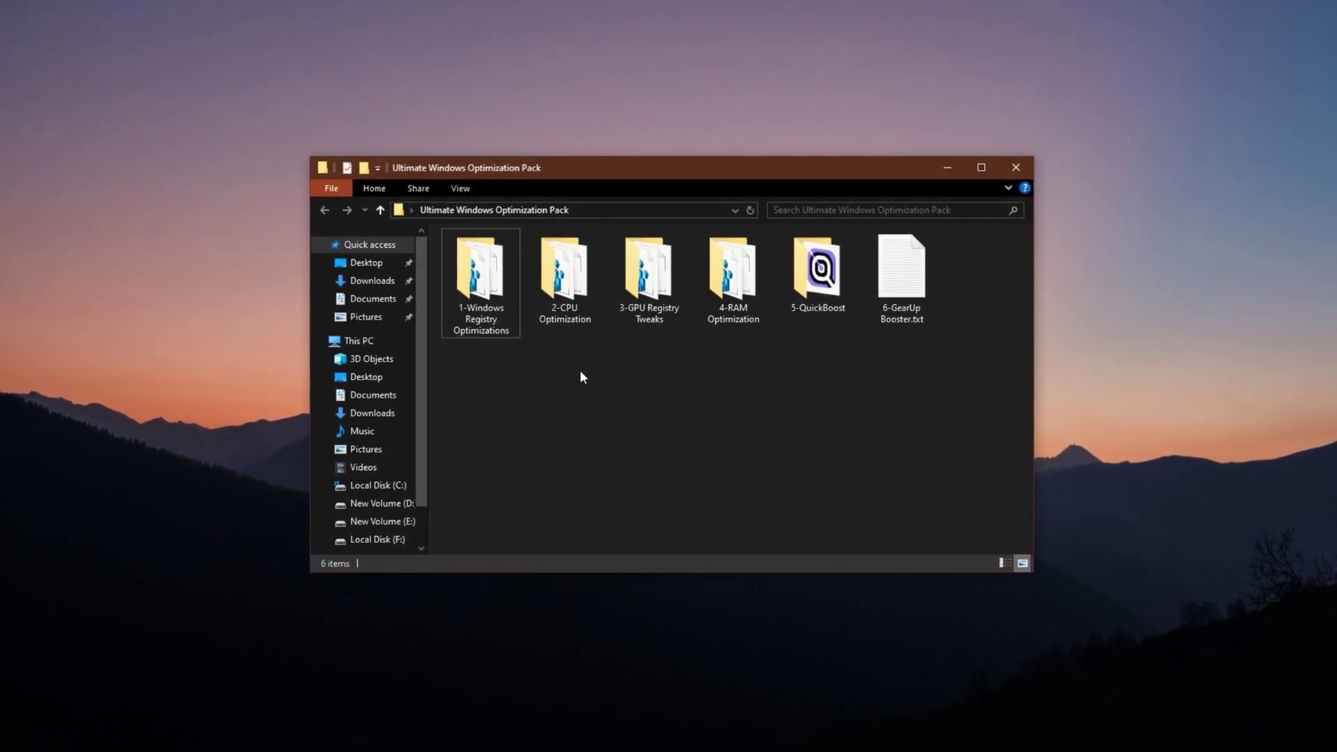
Open 1-Windows Registry Optimizations, select all six .reg files, then return to the pack folder.
click(488, 278)
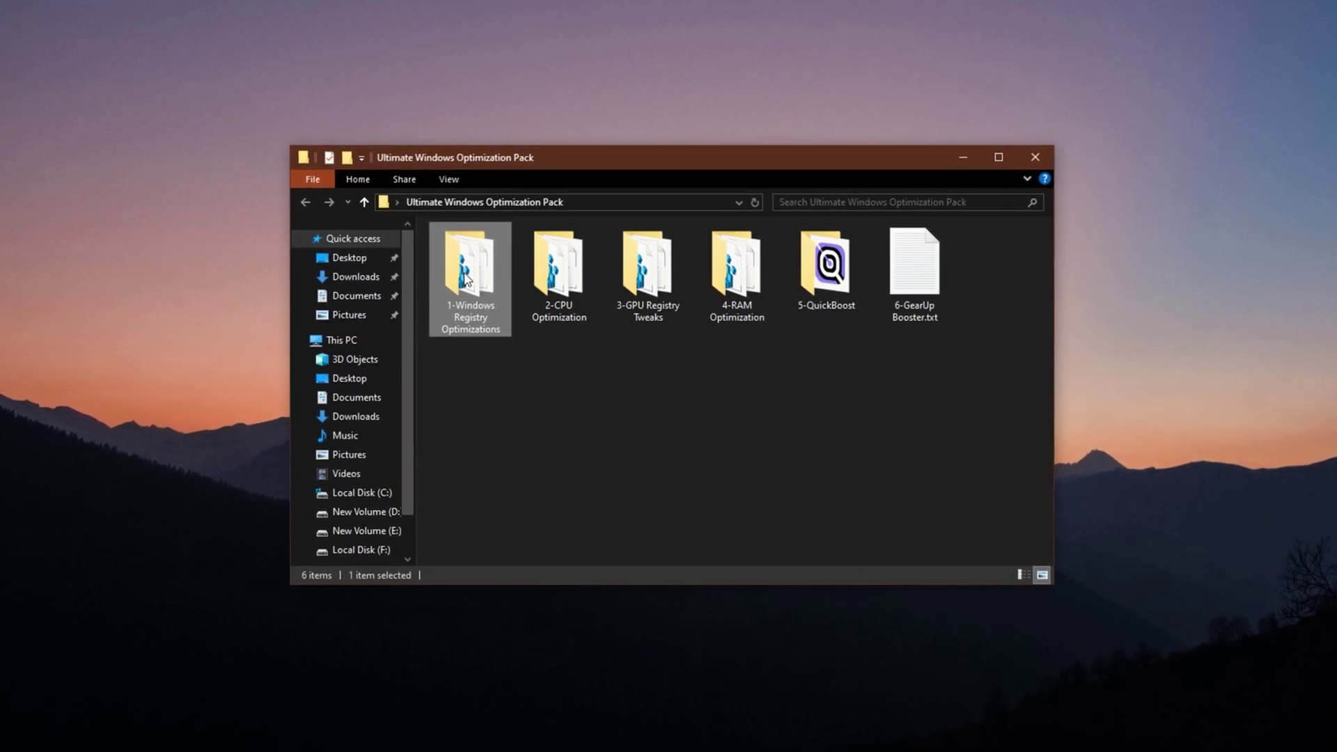
double_click(464, 276)
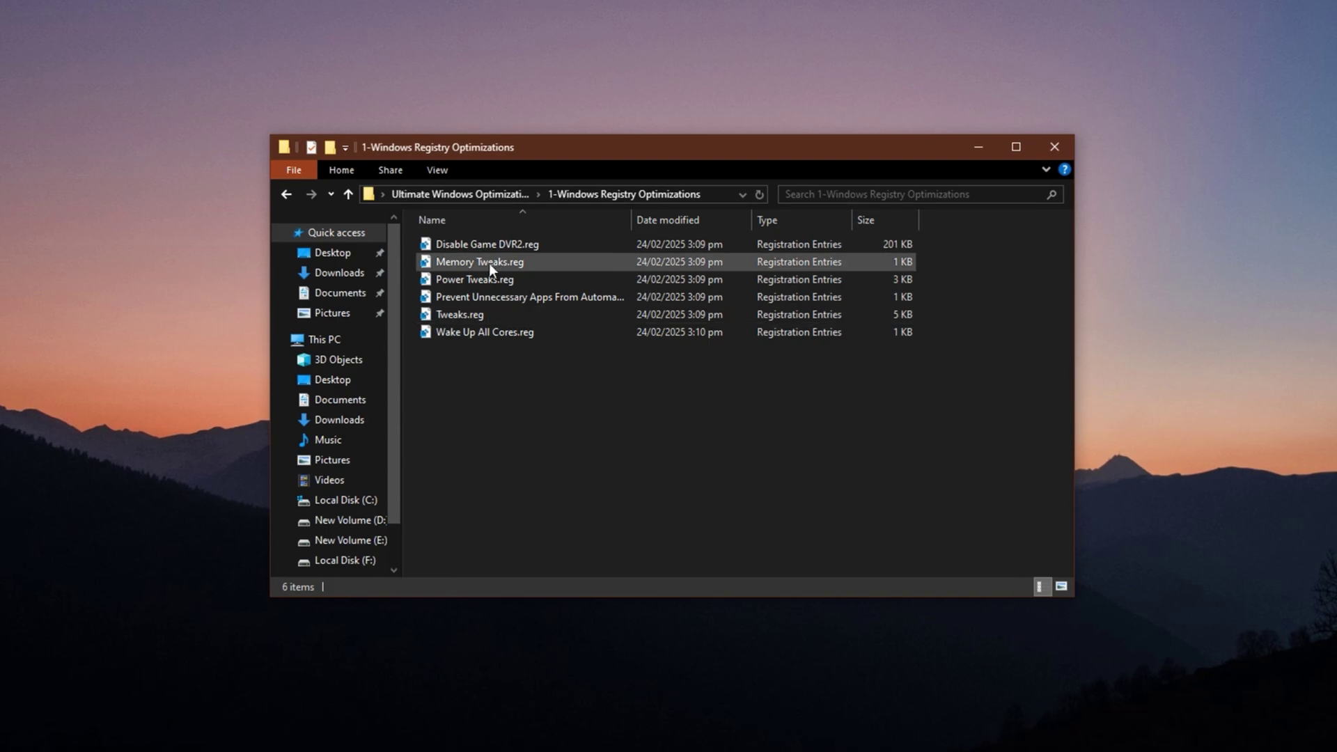
key(ctrl+a)
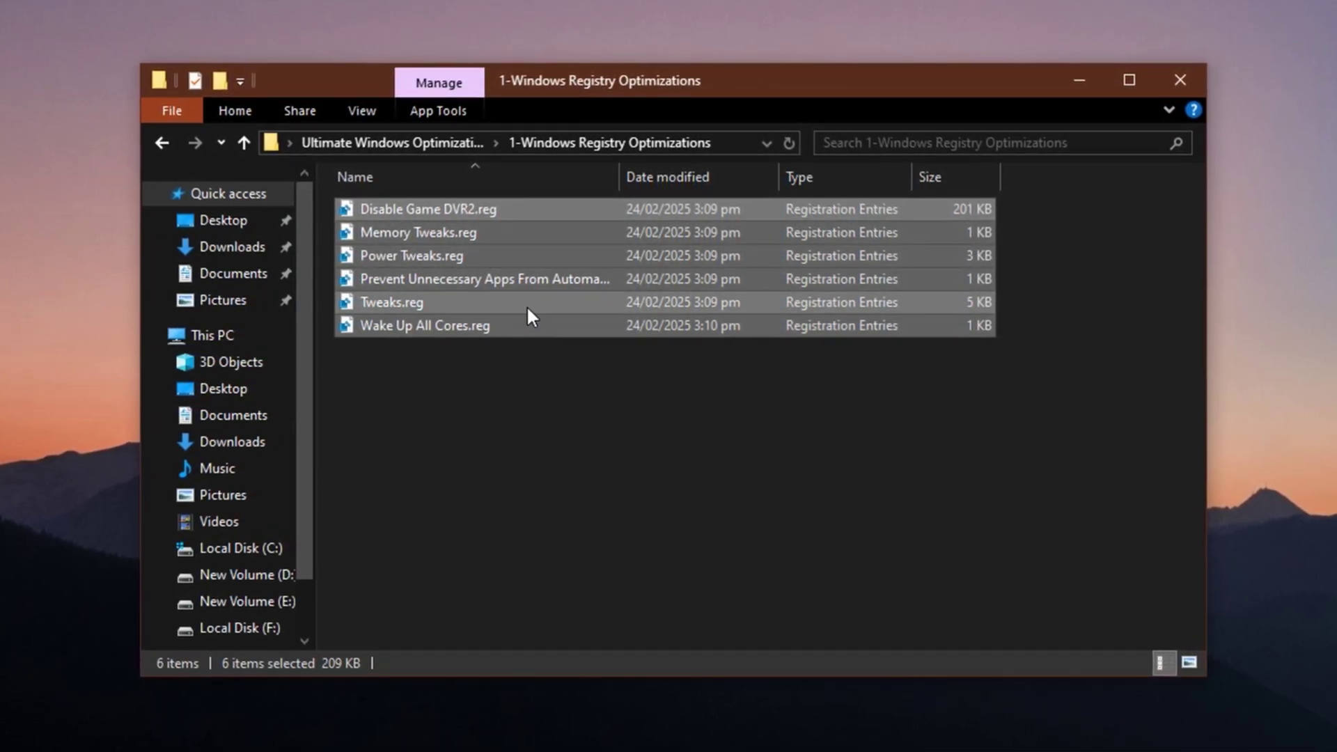
key(alt+Left)
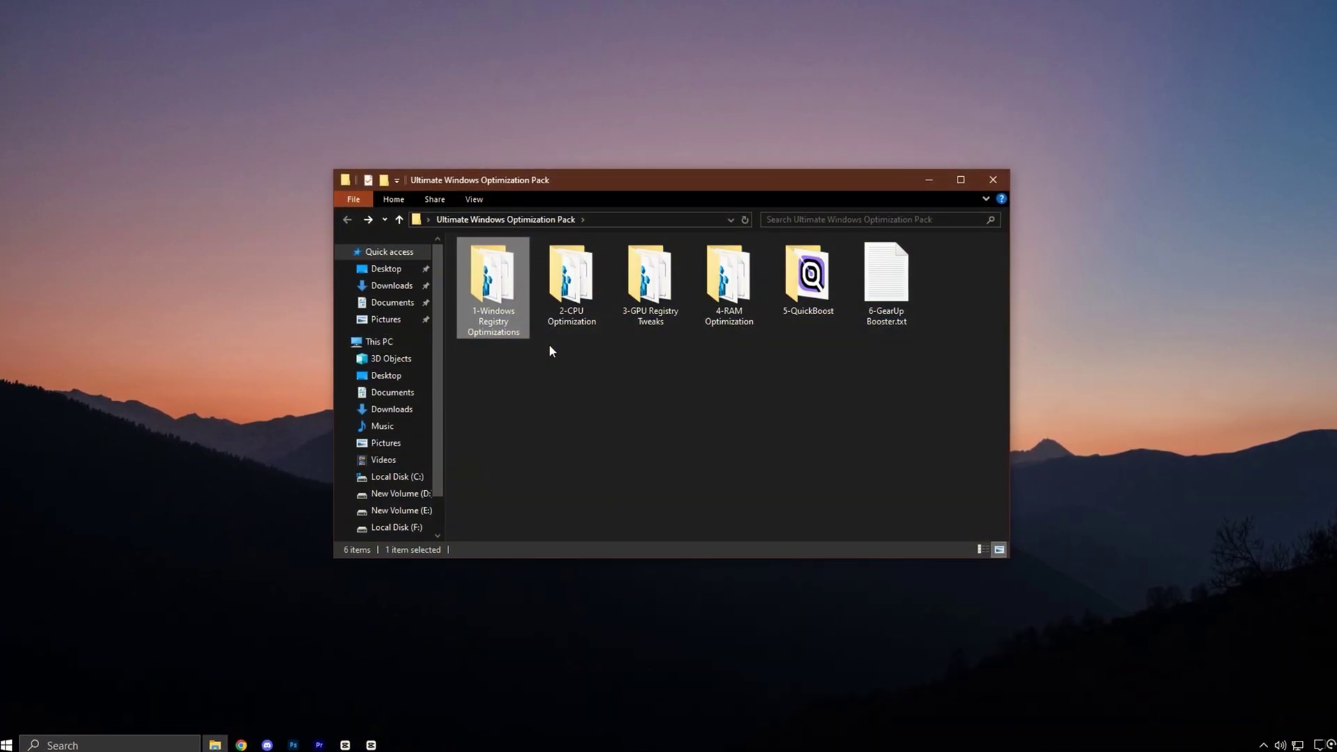
Open 2-CPU Optimization > CPU Priority > INTEL and select Intel Priority.reg.
click(565, 292)
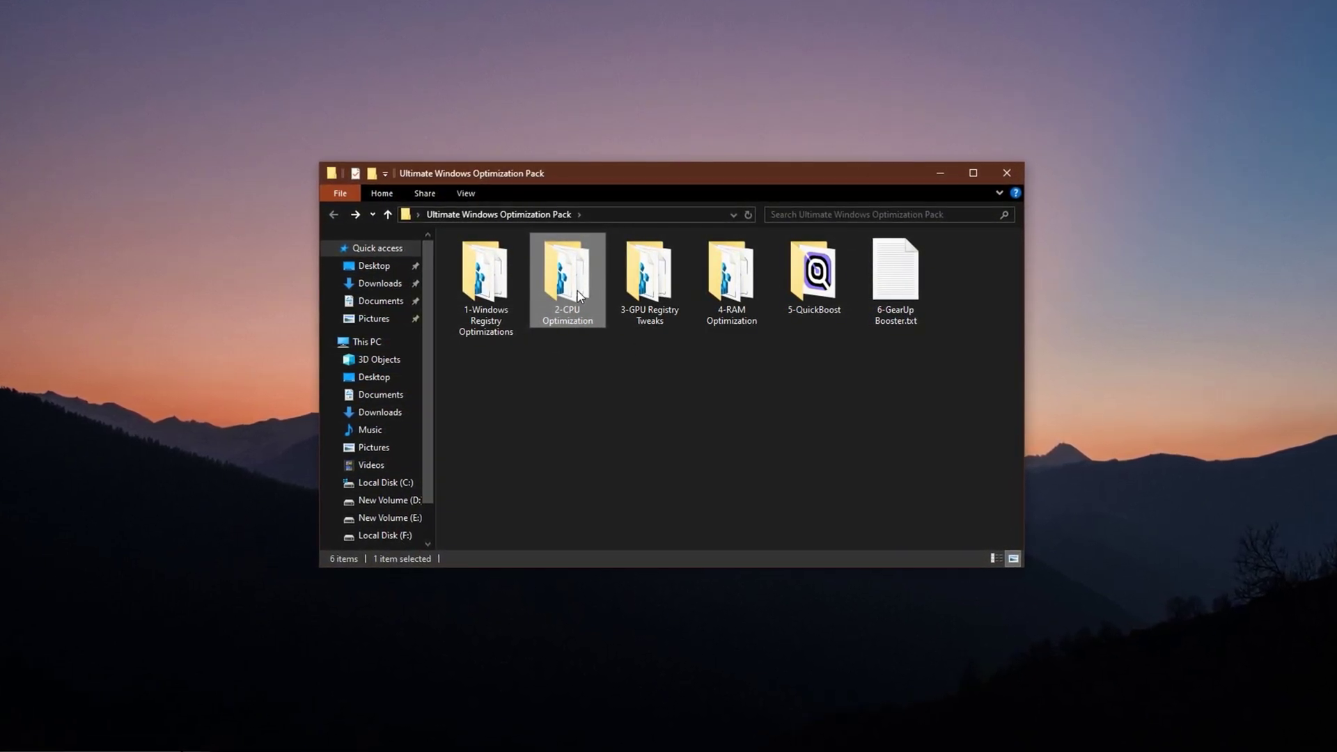
double_click(573, 288)
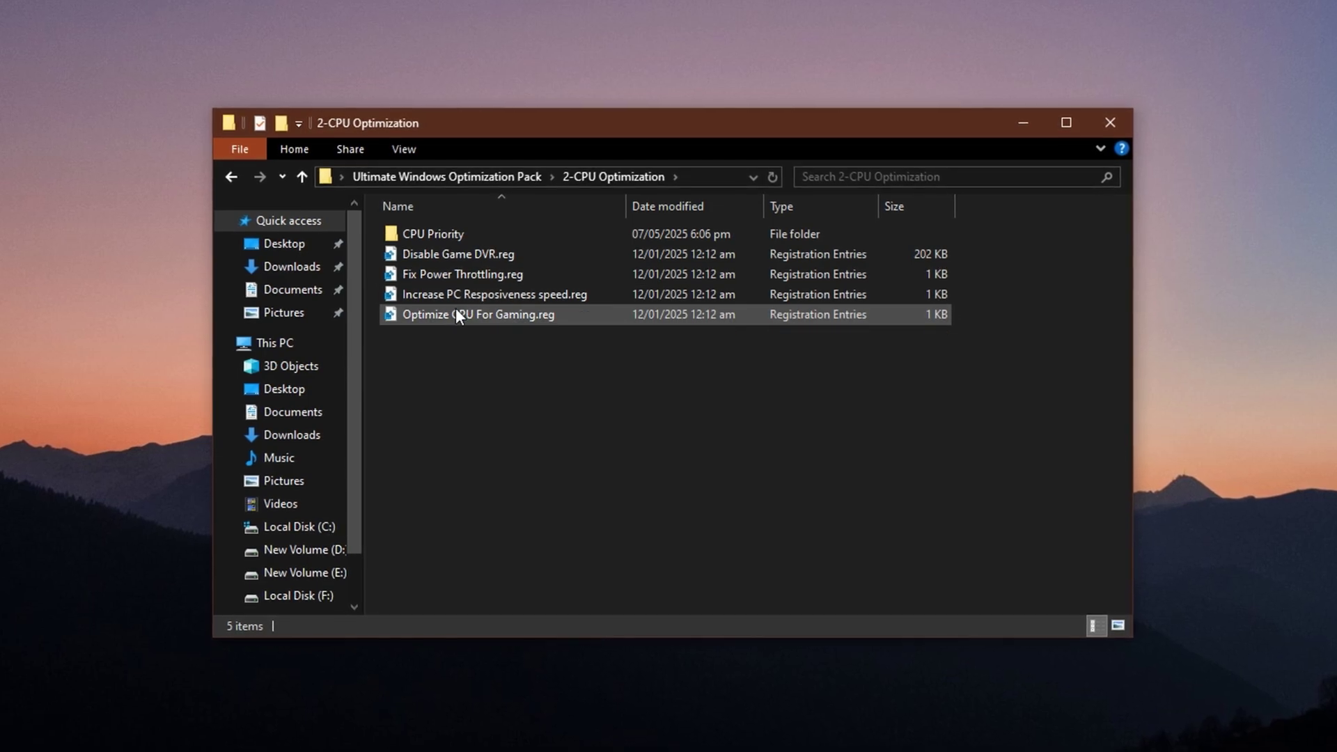
double_click(471, 234)
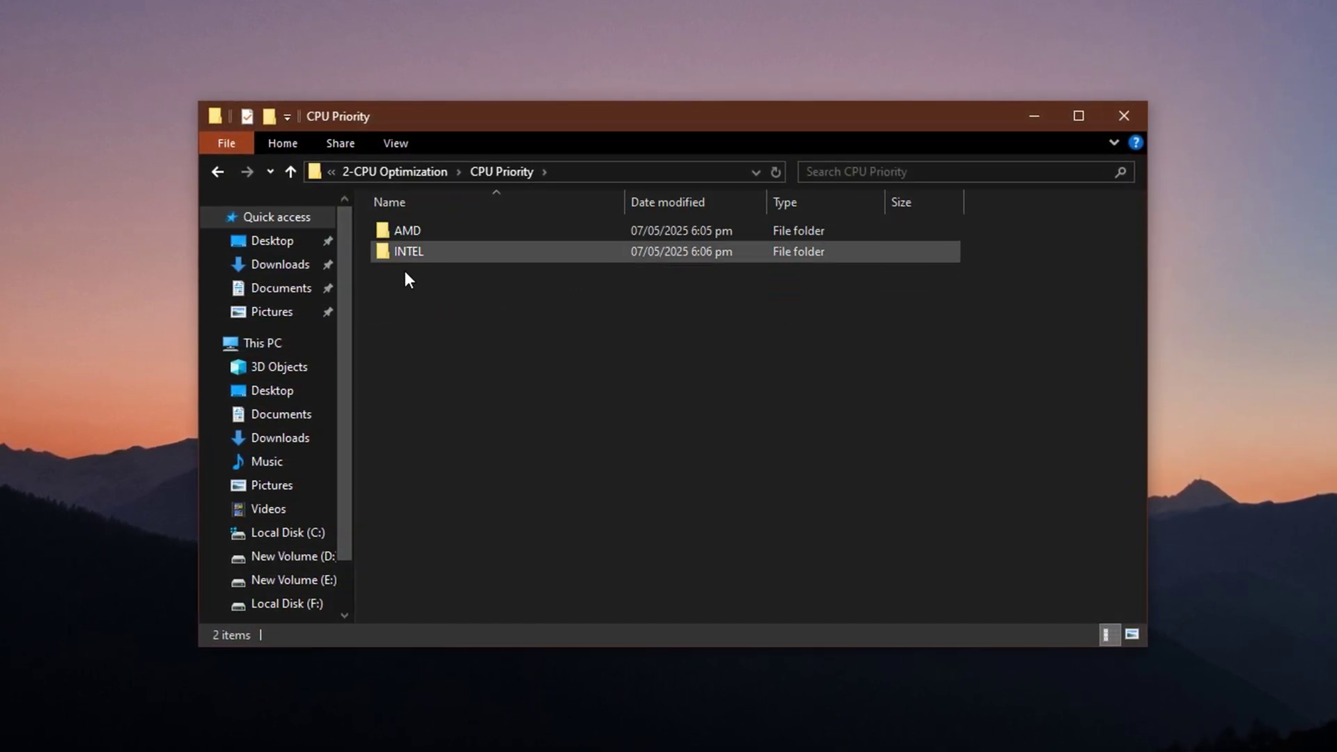
click(442, 249)
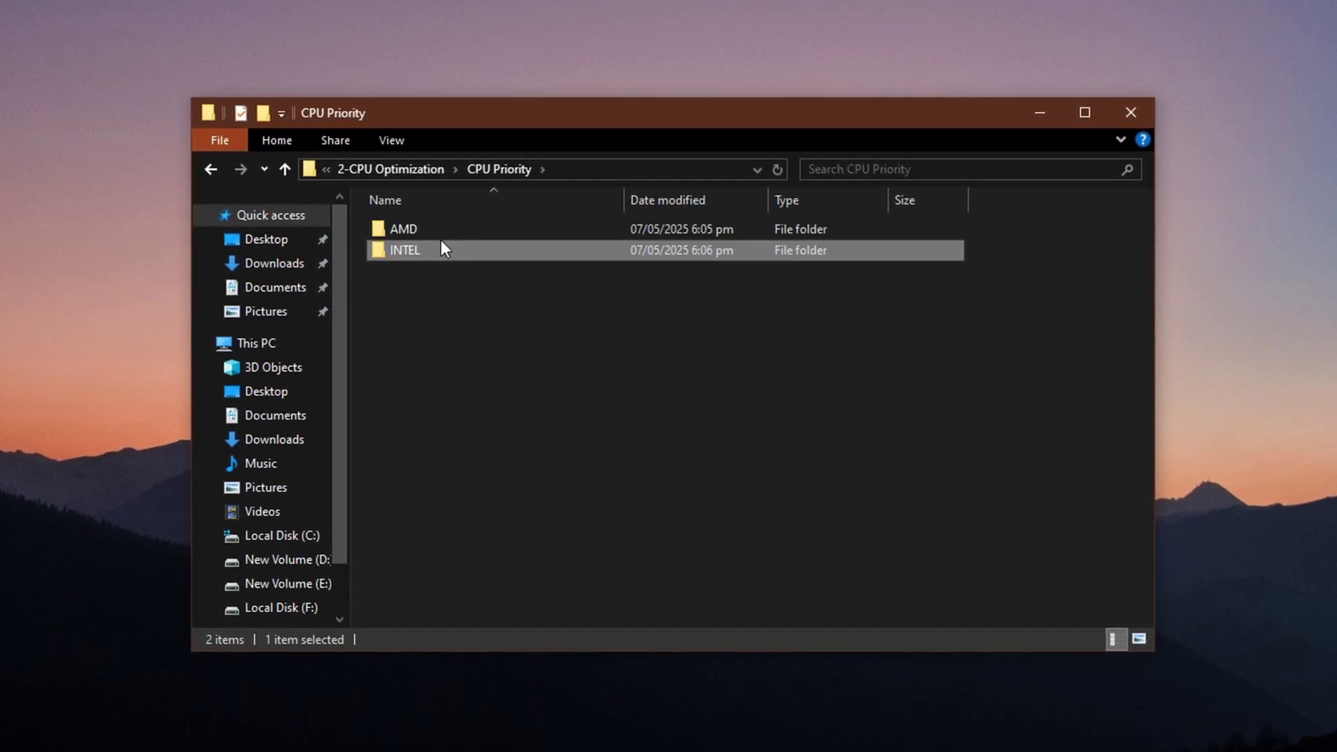
click(440, 230)
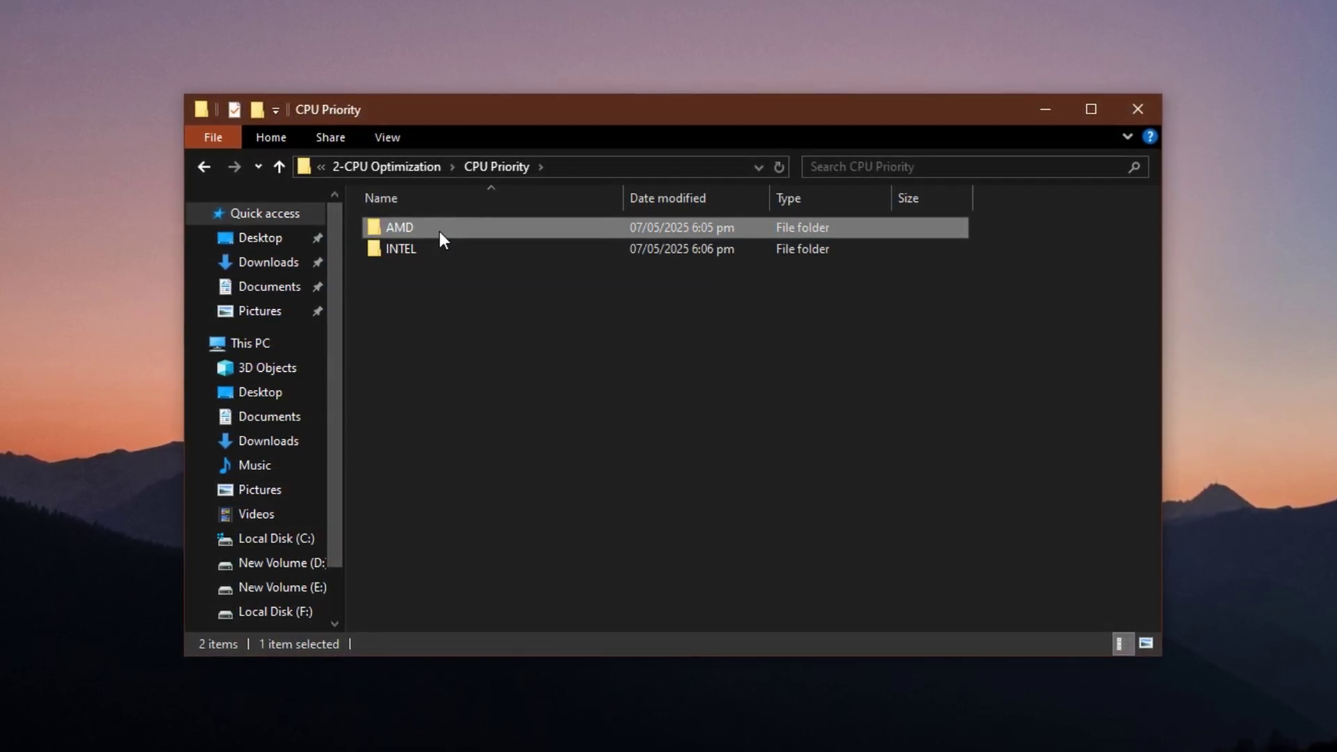
double_click(443, 249)
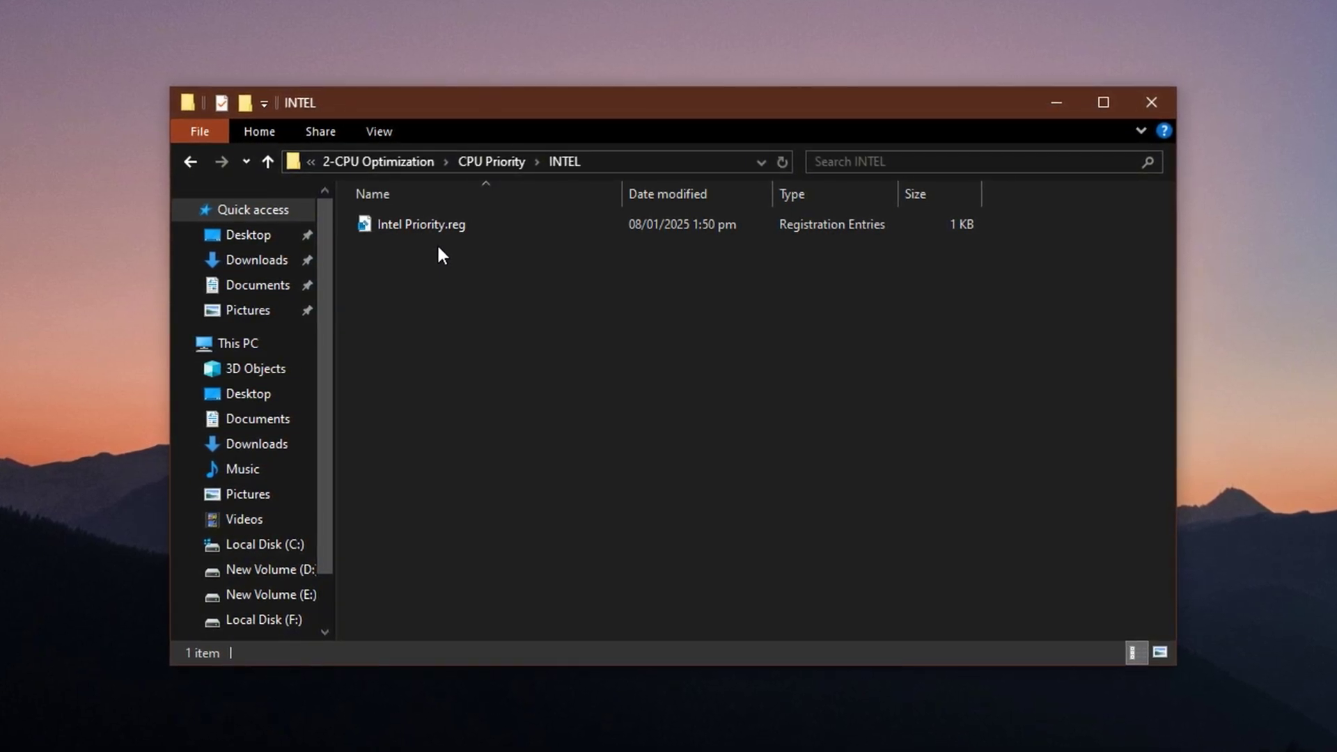
click(432, 221)
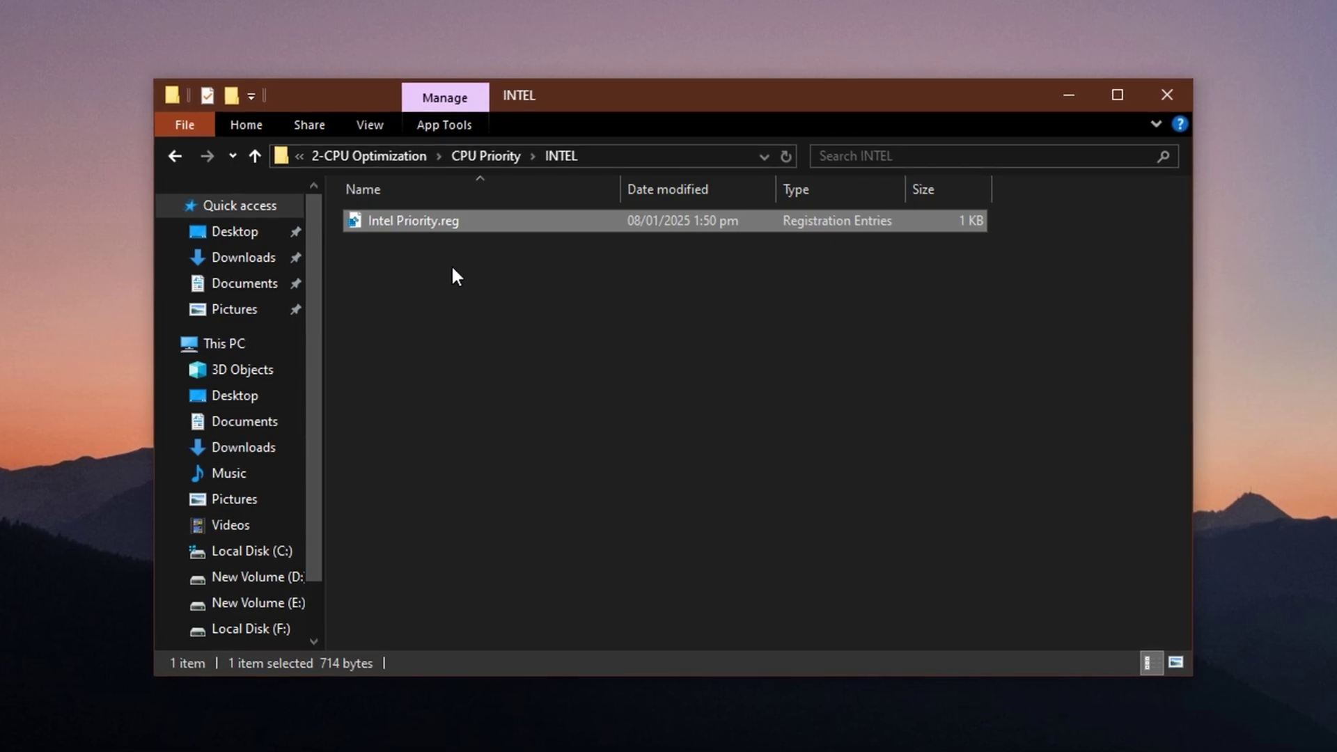
Switch to the AMD folder, select AMD CPU Priority.reg, and return to CPU Priority.
key(alt+Left)
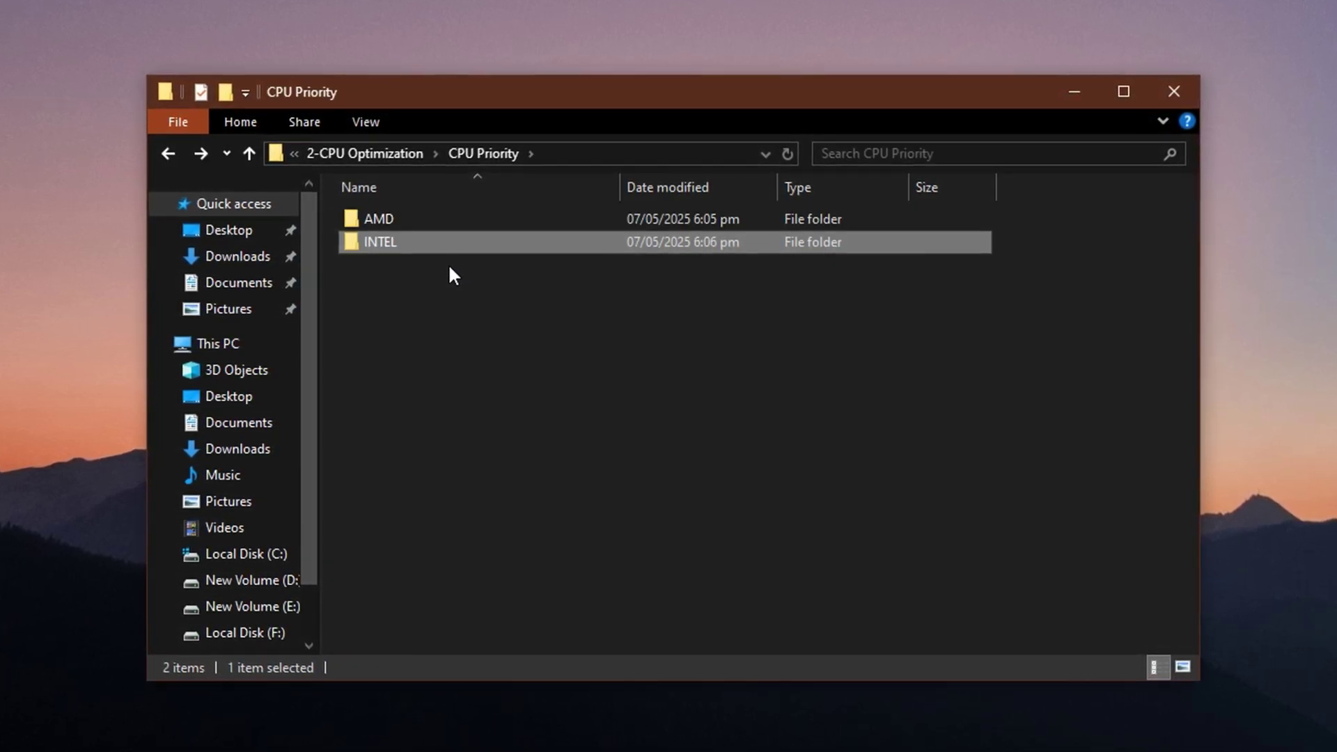
double_click(472, 222)
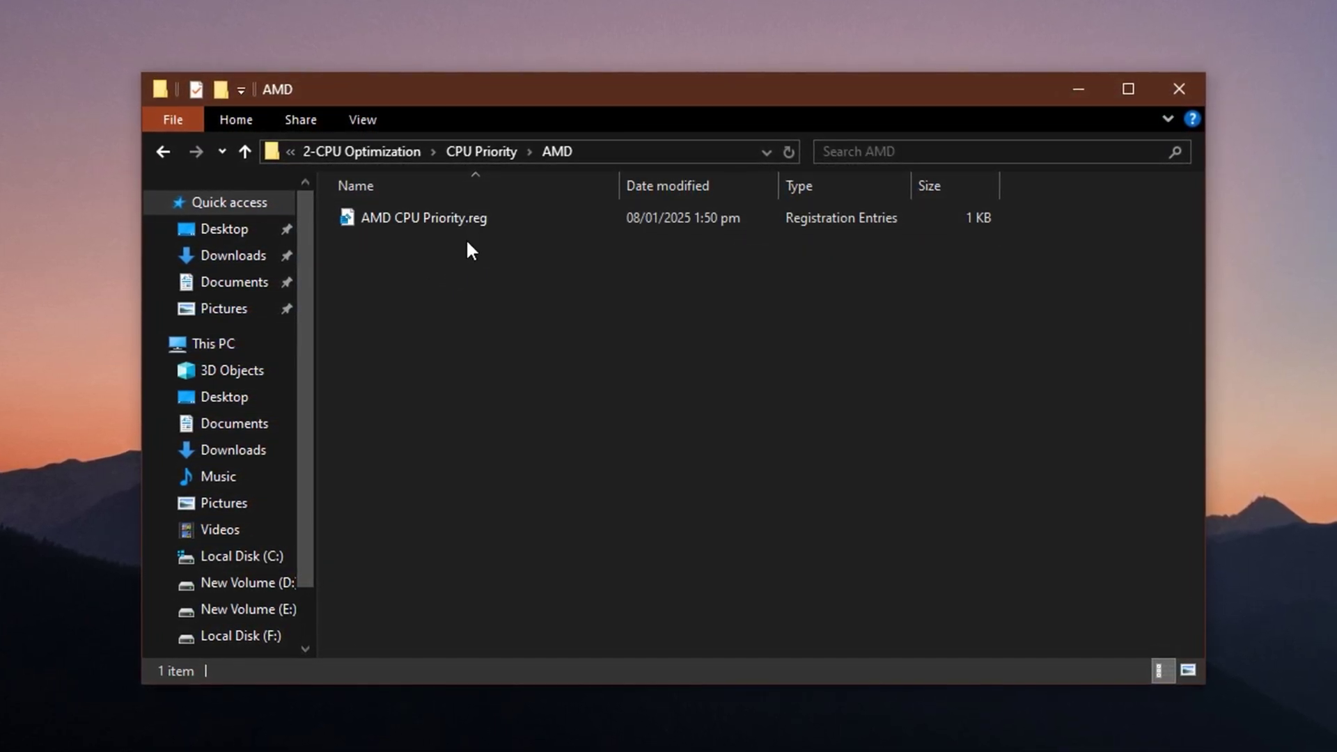
click(432, 221)
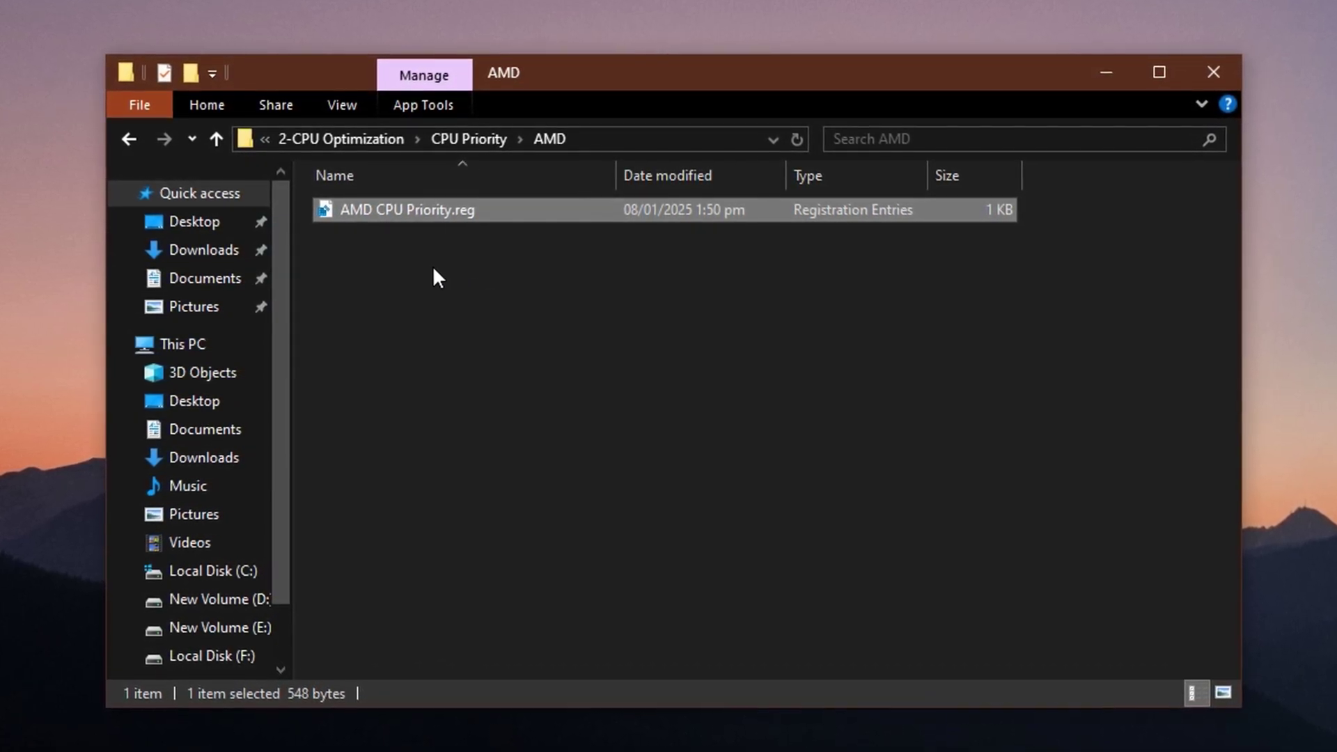
key(alt+Up)
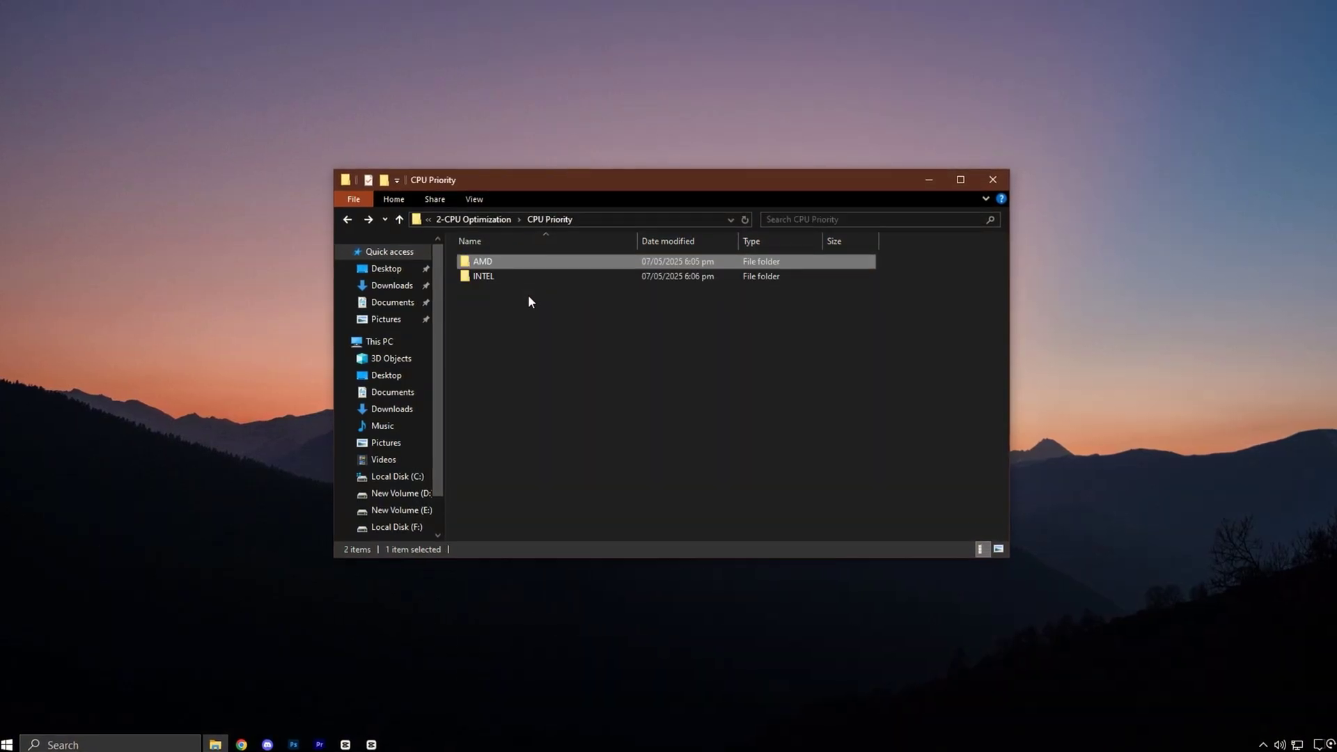
Open 3-GPU Registry Tweaks and browse its Gaming Performance, Low-Med and Med-High .reg files.
key(alt+Up)
key(alt+Up)
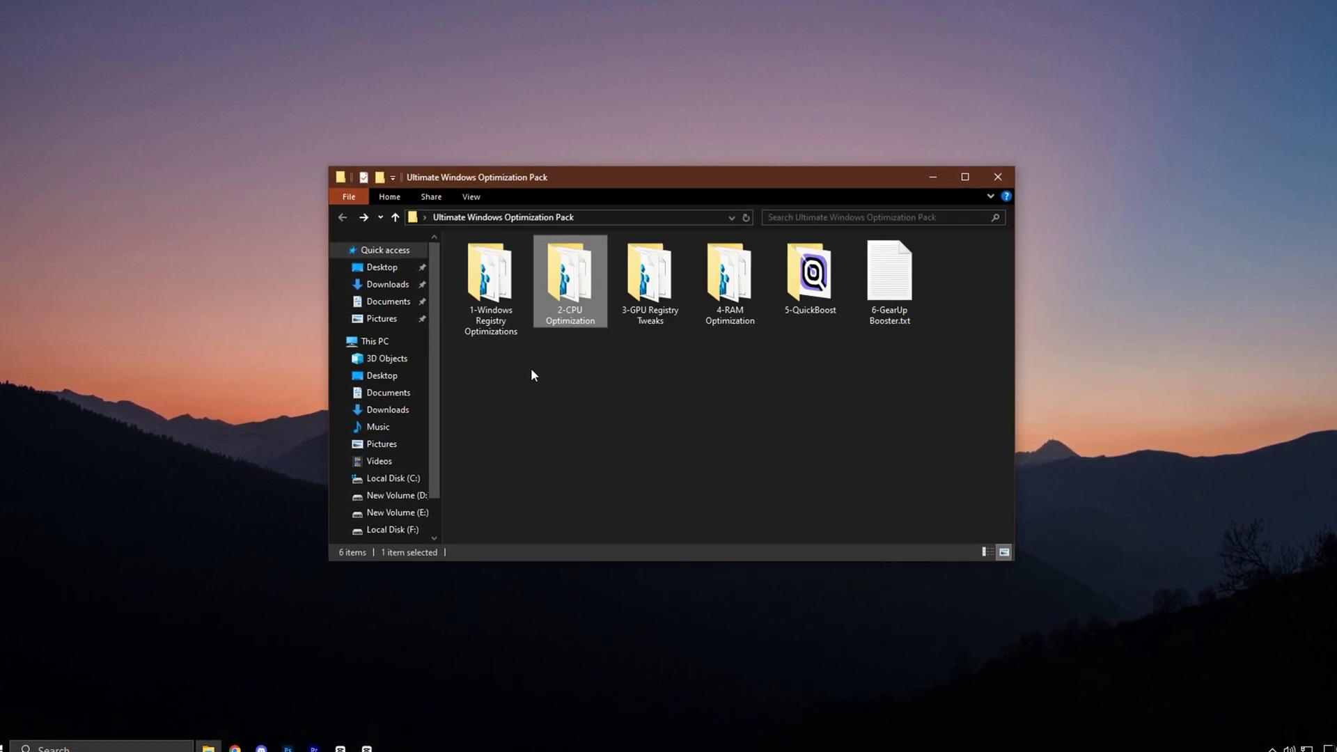
click(665, 285)
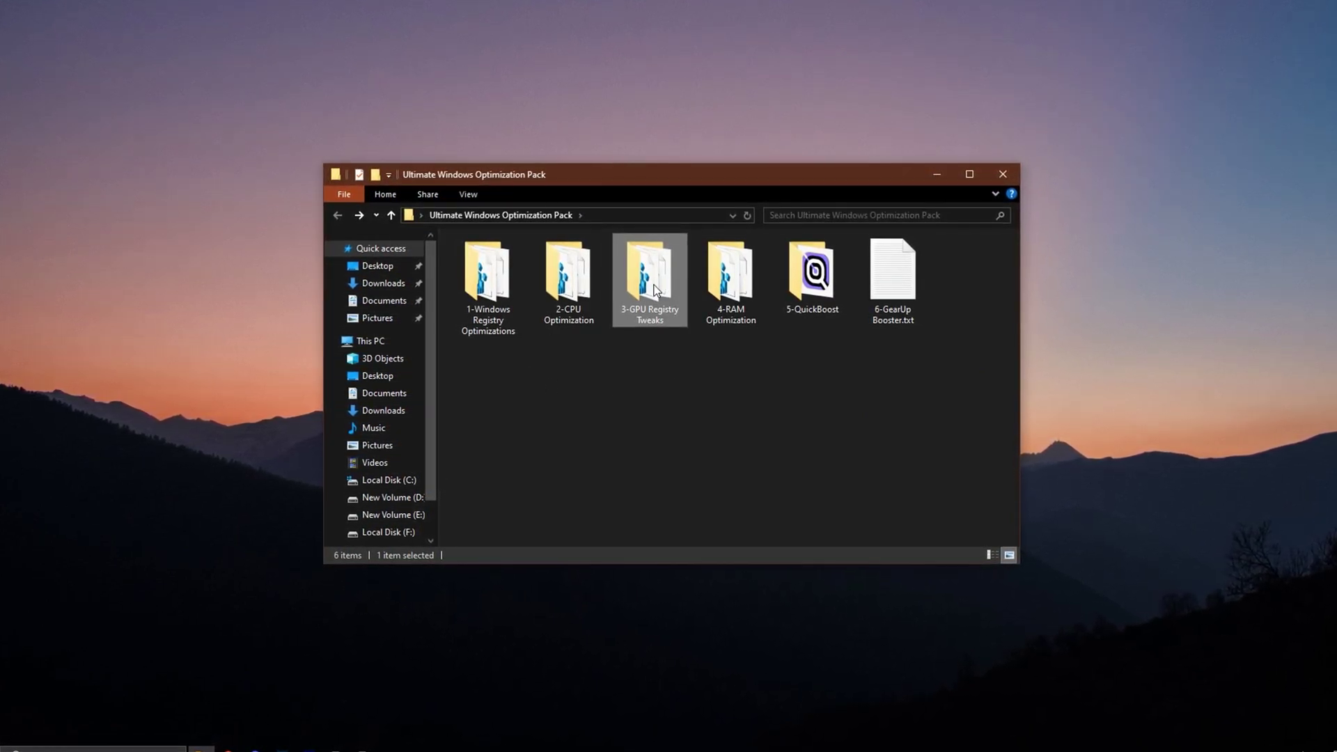
double_click(655, 288)
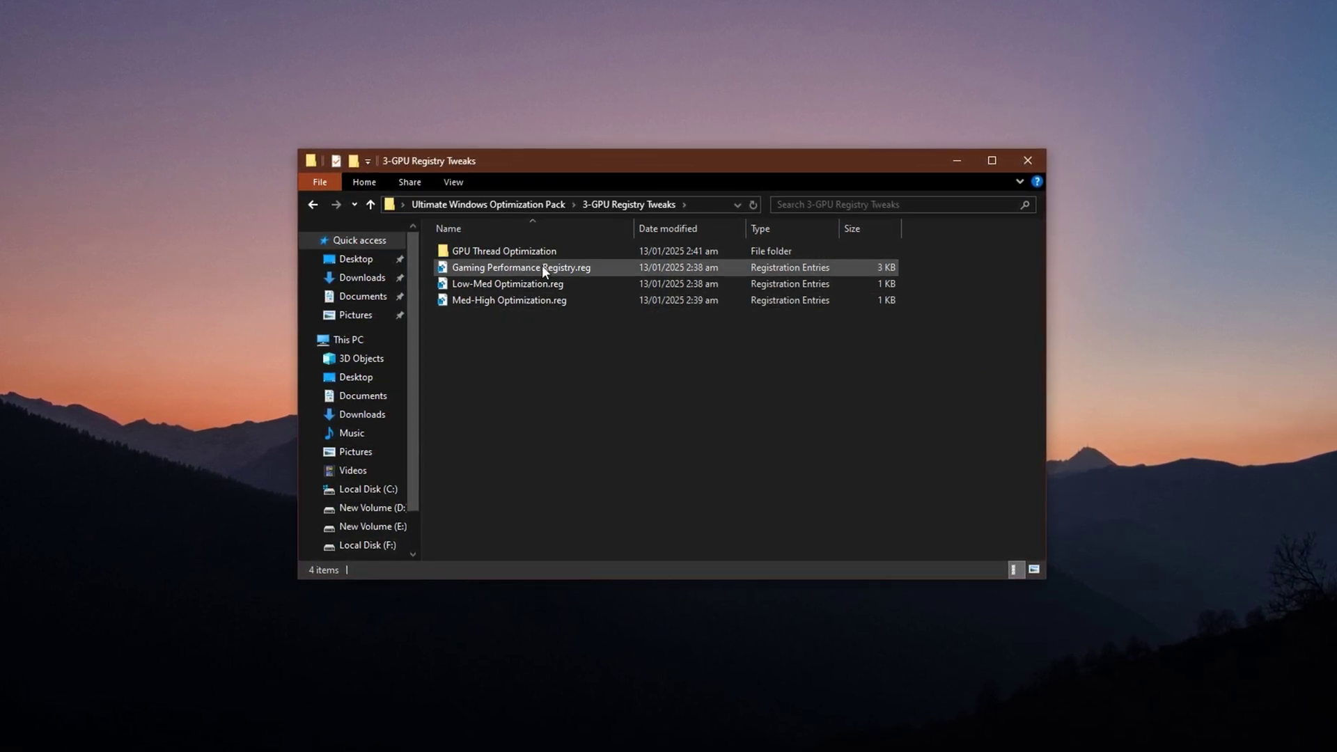
click(523, 269)
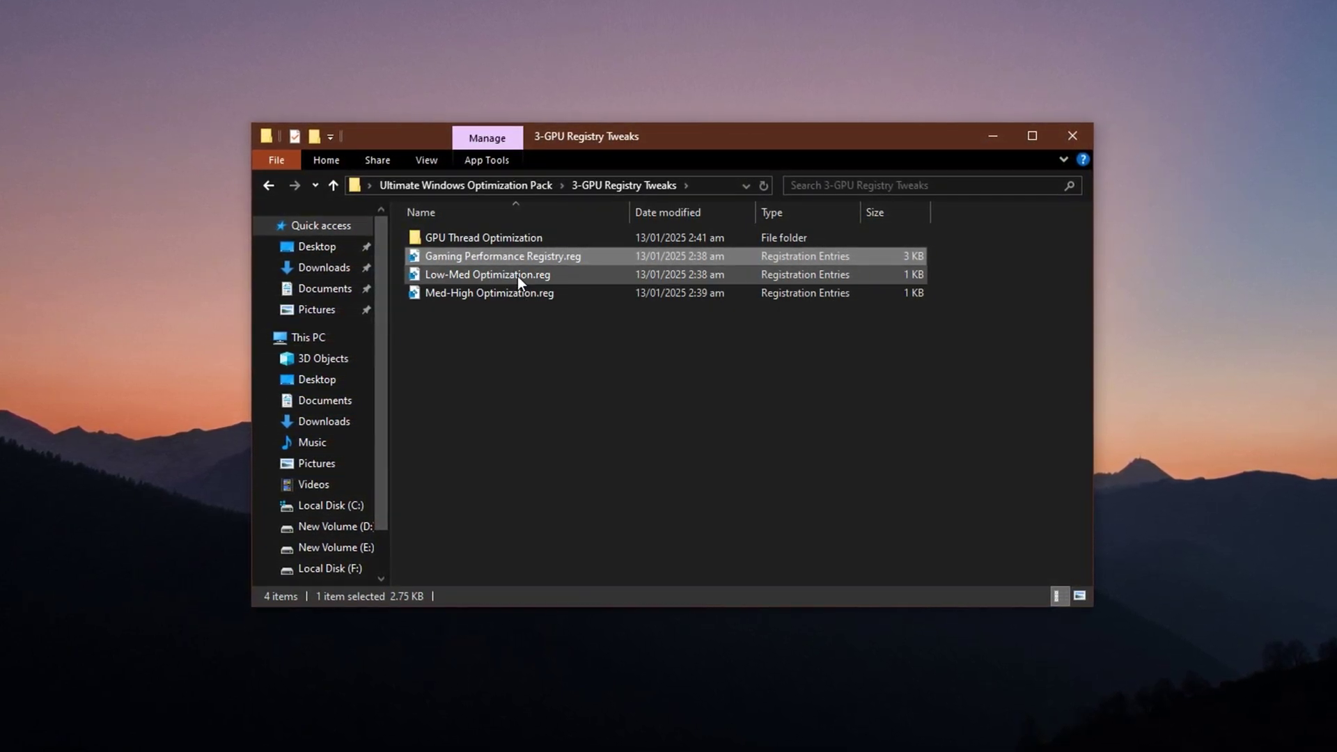
click(517, 276)
click(506, 293)
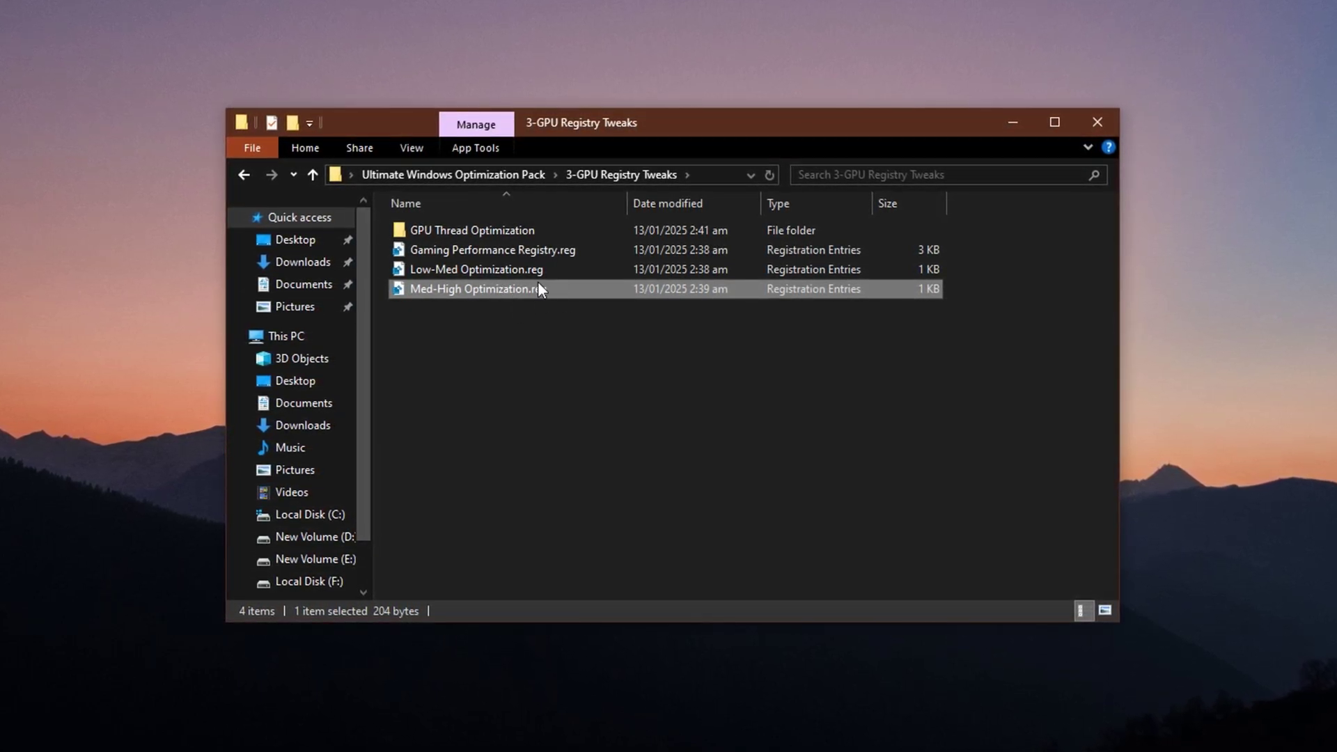
click(498, 271)
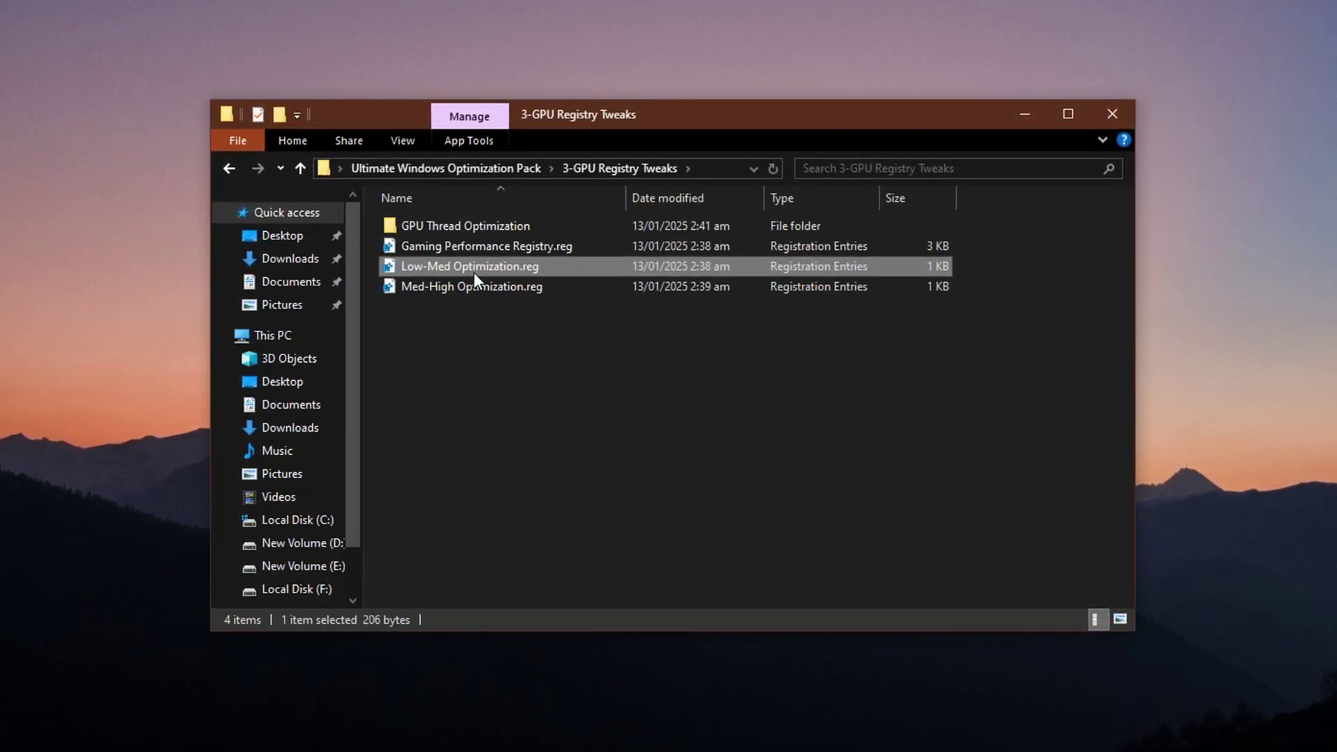
click(461, 286)
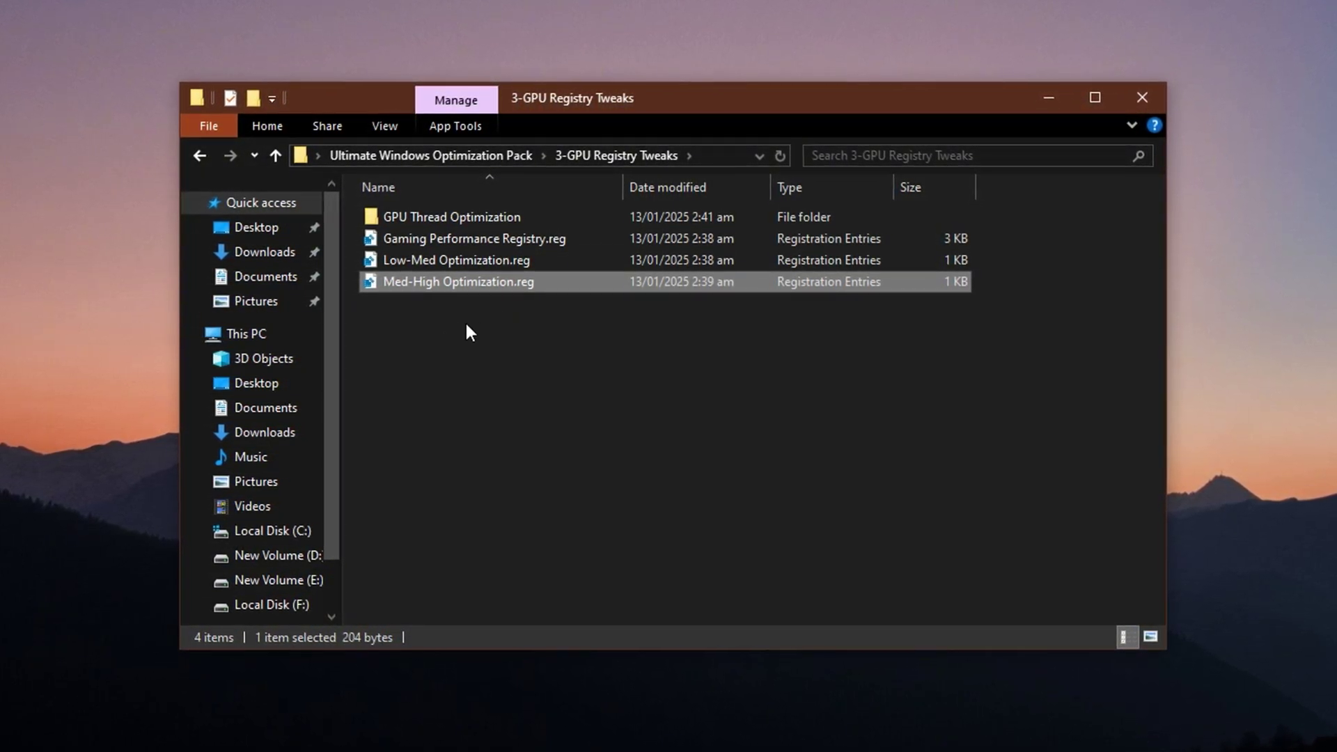
Open GPU Thread Optimization and select NVIDIA Thread Priority.reg.
double_click(454, 216)
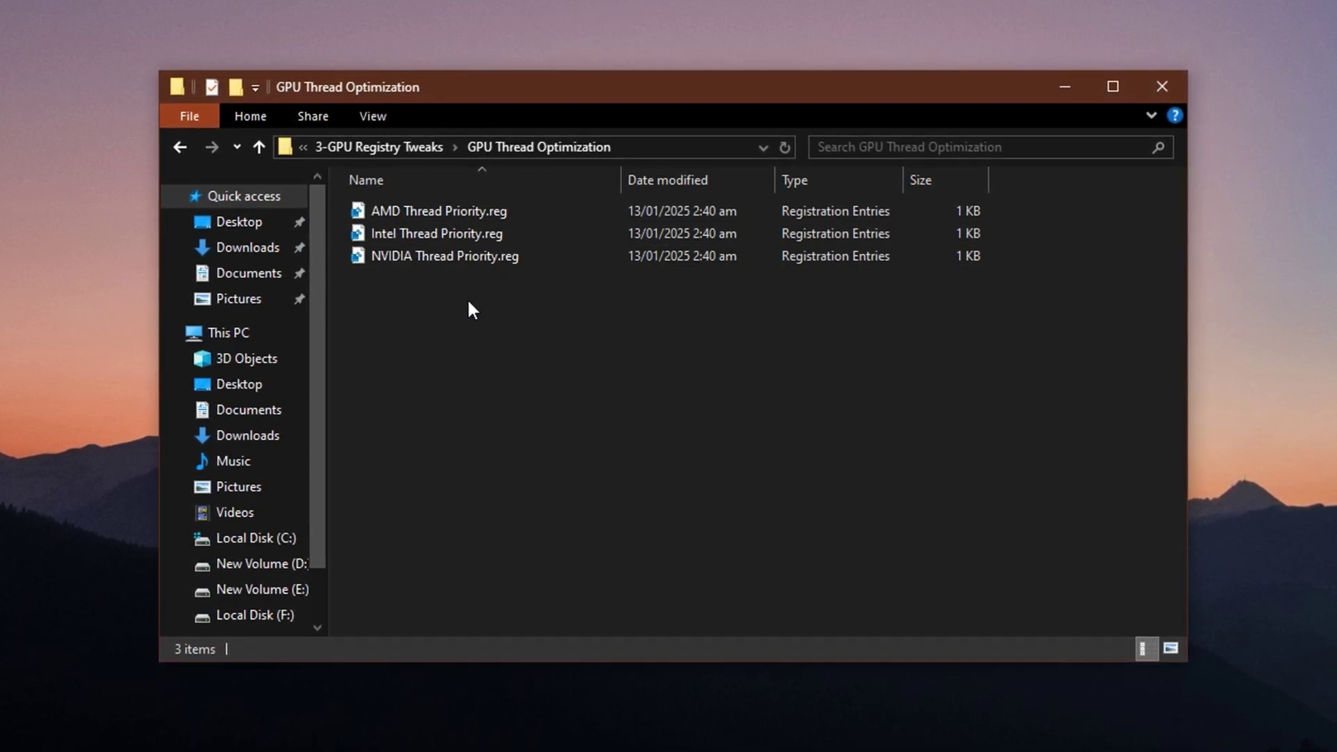
click(433, 250)
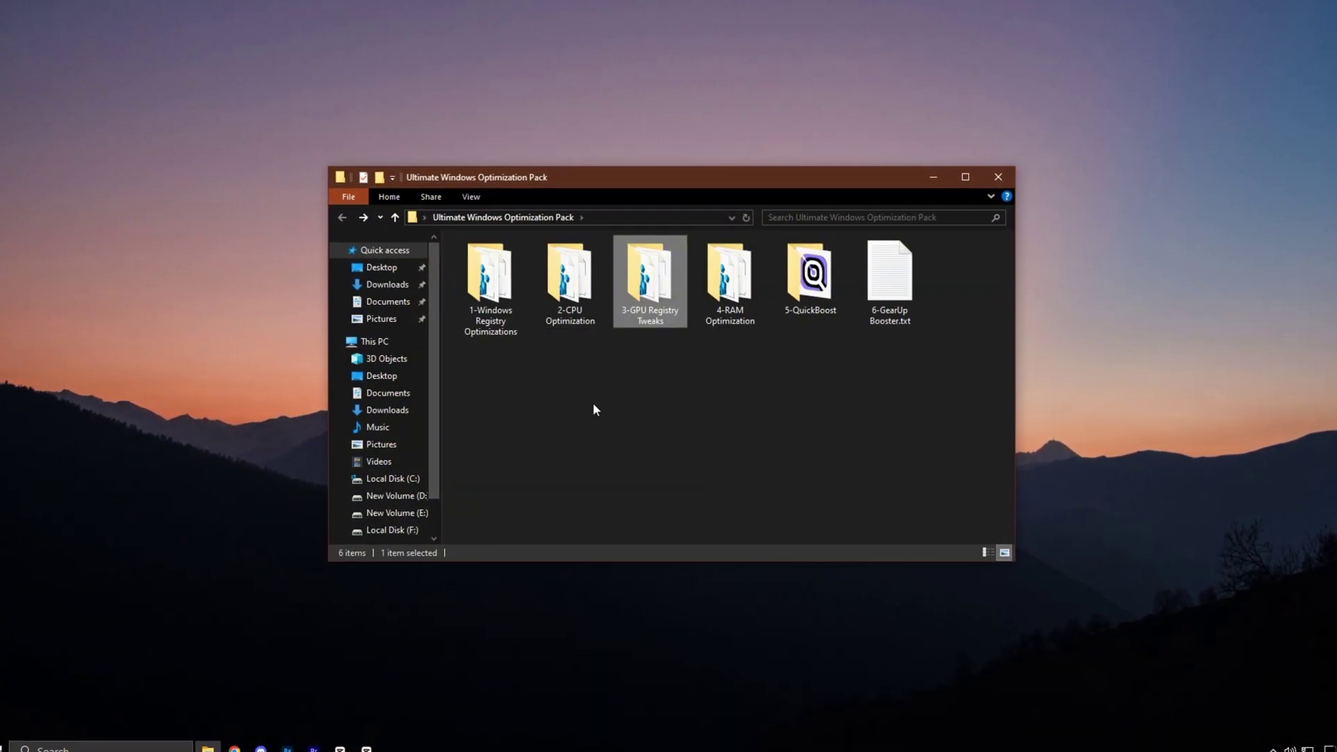
Open 4-RAM Optimization and select 16GB Ram.reg, then Reset to Default.reg.
click(729, 282)
double_click(729, 282)
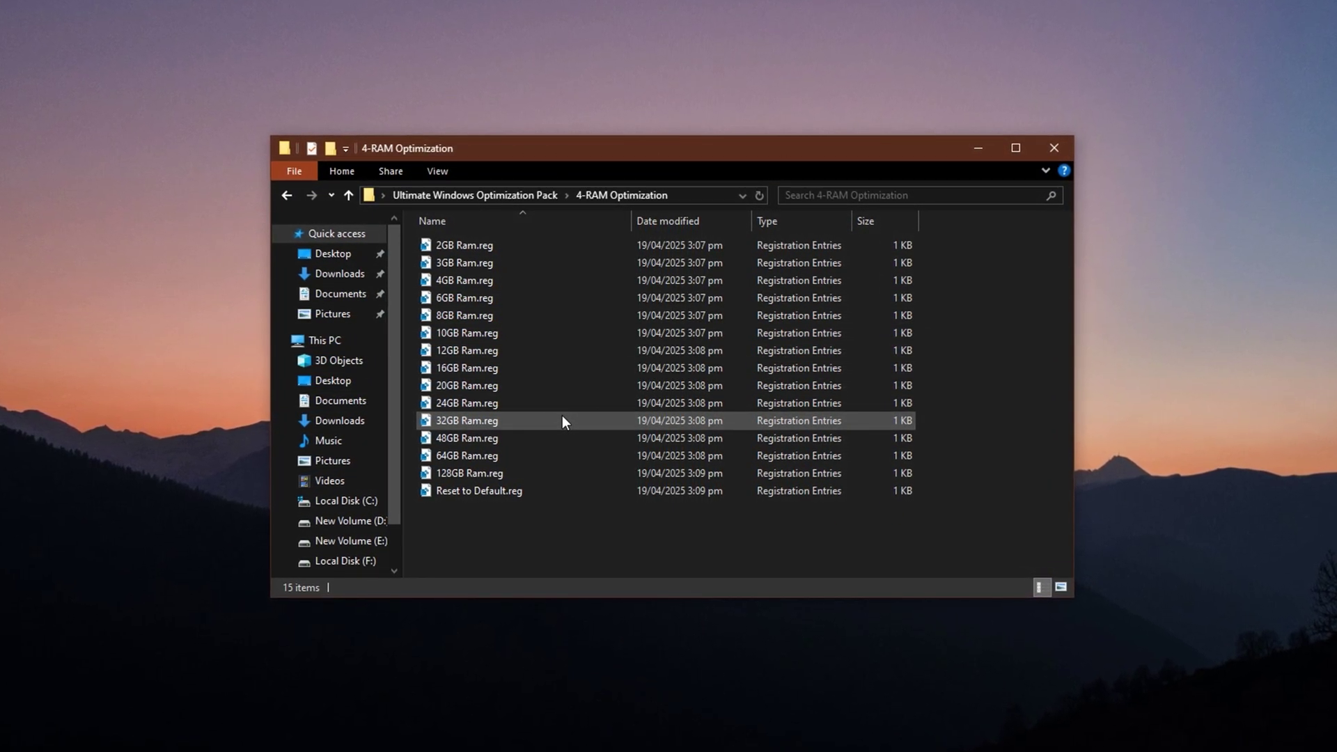
click(516, 367)
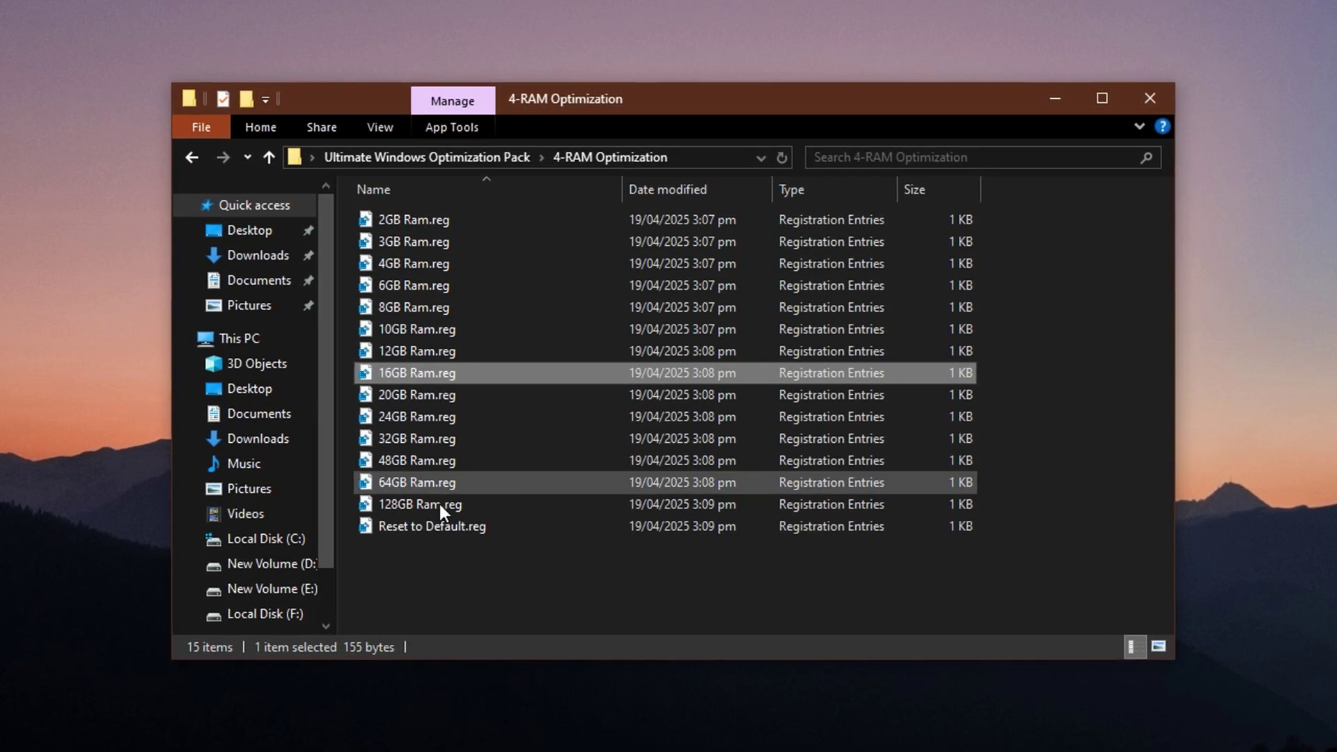
click(460, 529)
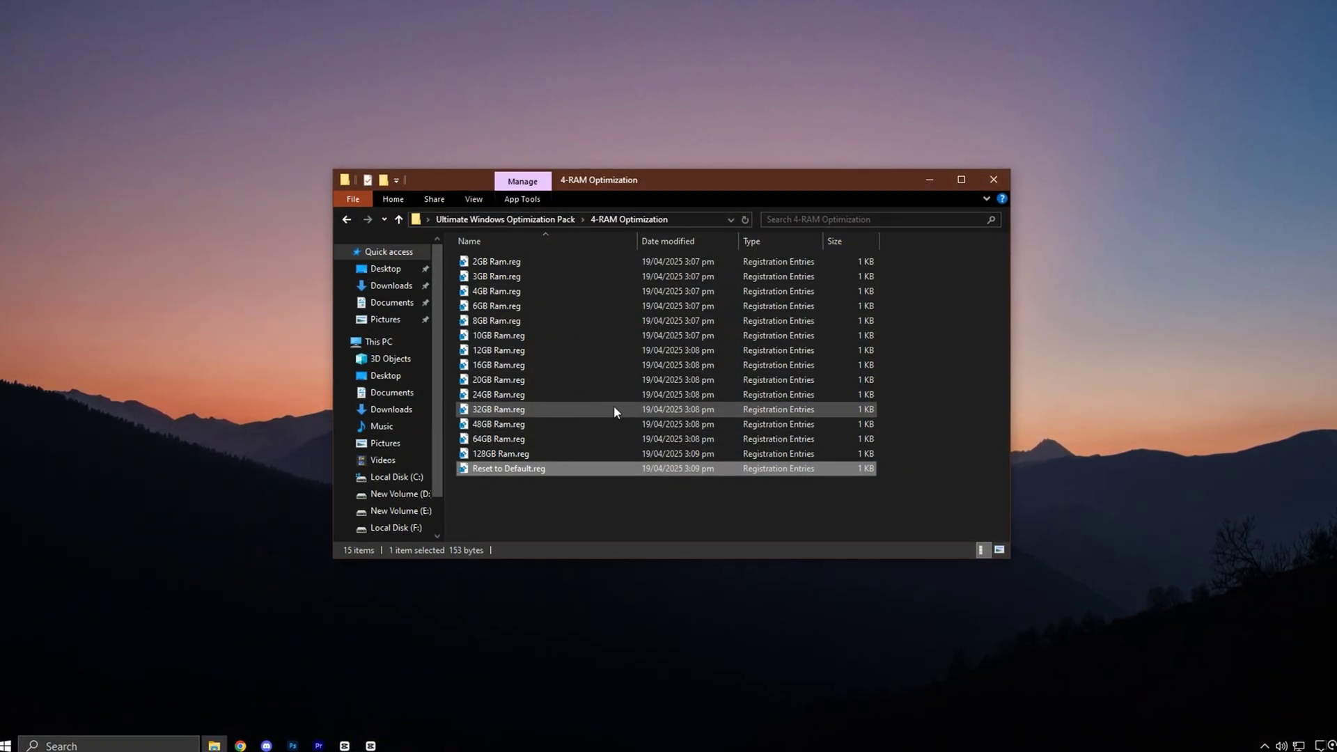
Launch QuickBoost.exe from the 5-QuickBoost folder as administrator and dismiss the restore-point warning.
key(BackSpace)
double_click(809, 276)
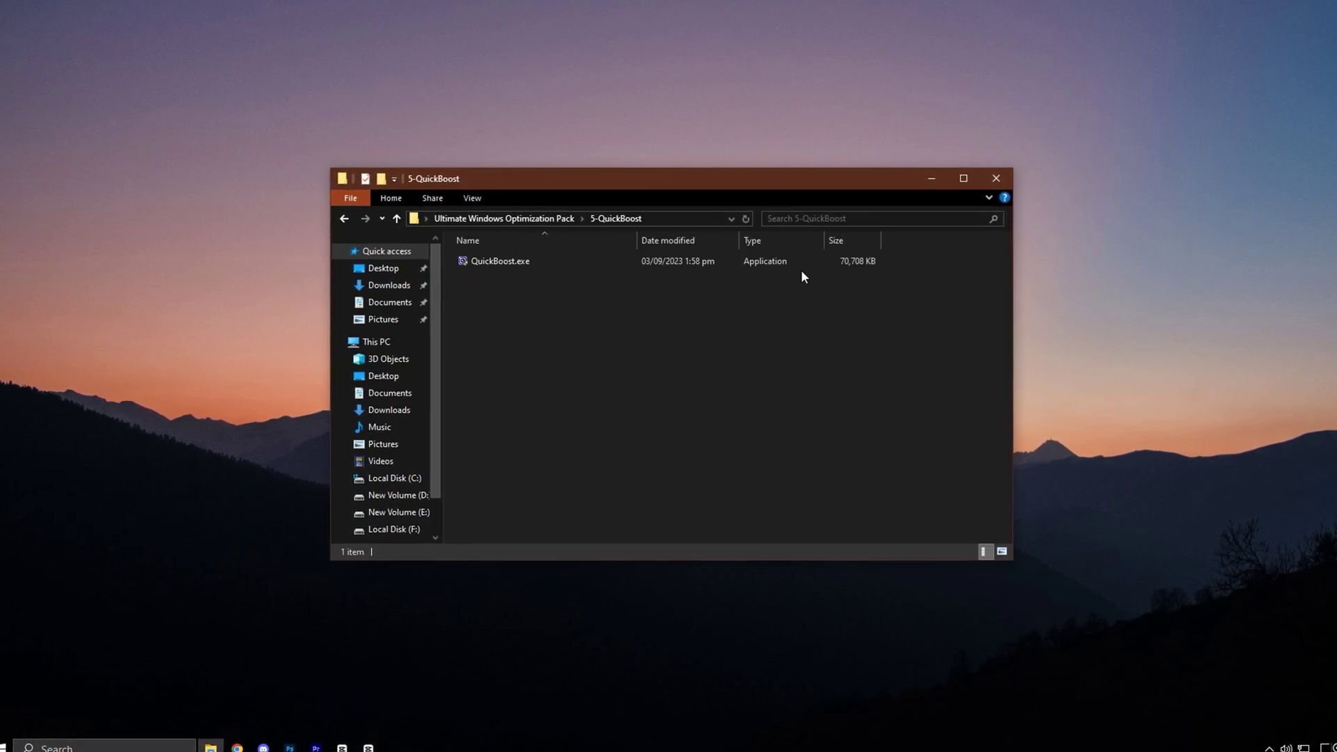
double_click(490, 261)
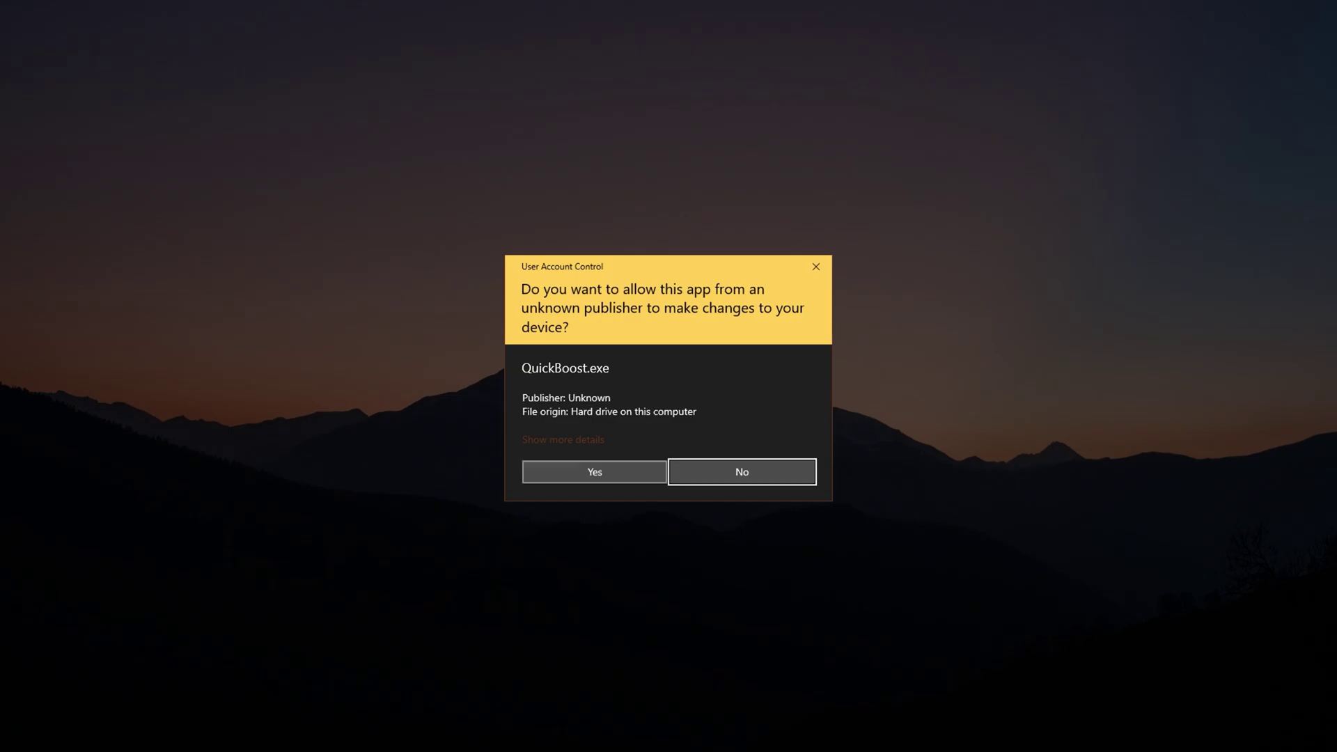
click(614, 470)
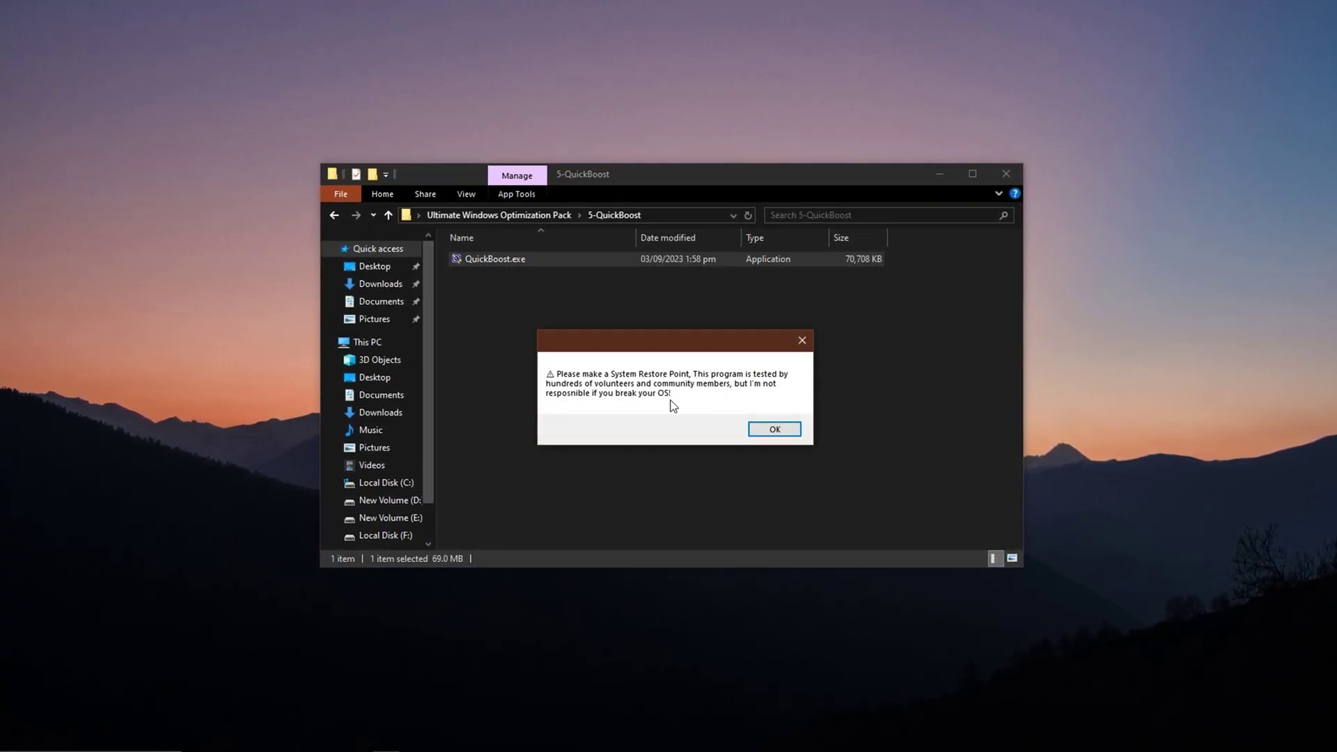
click(774, 428)
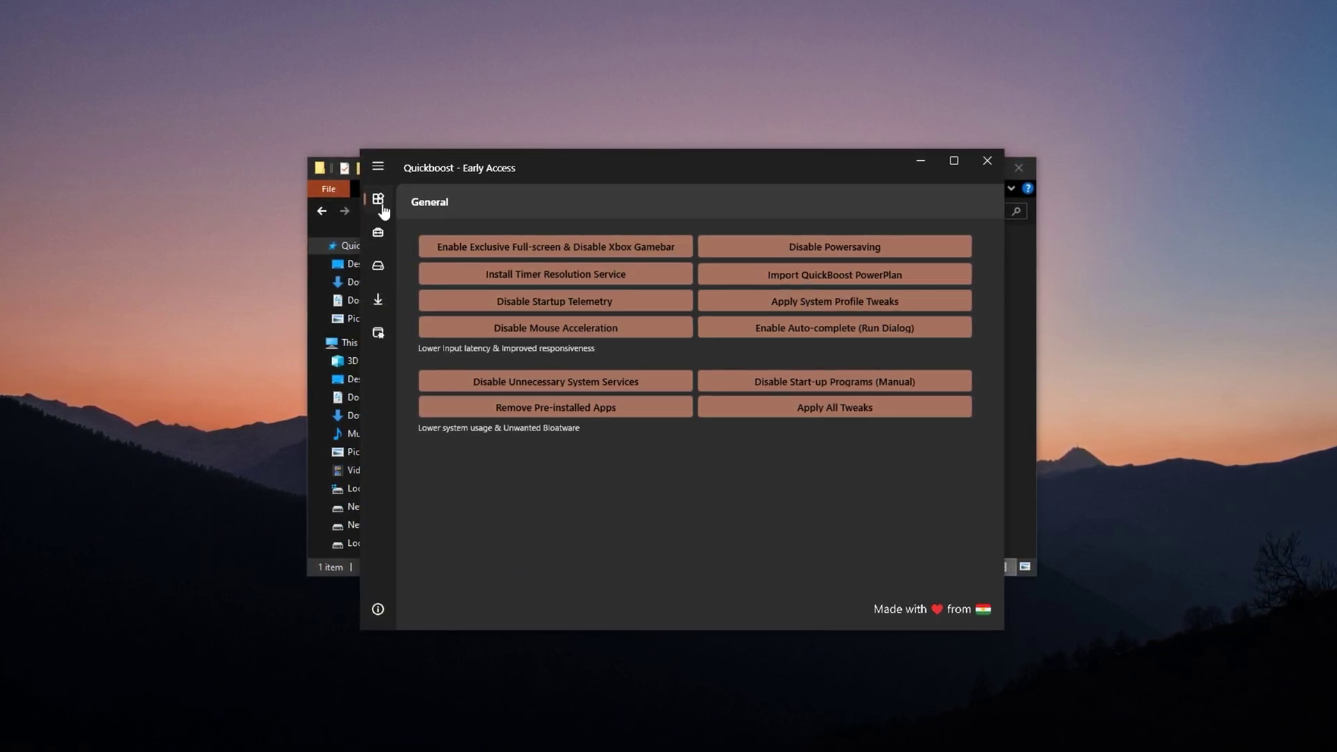
click(376, 234)
click(376, 265)
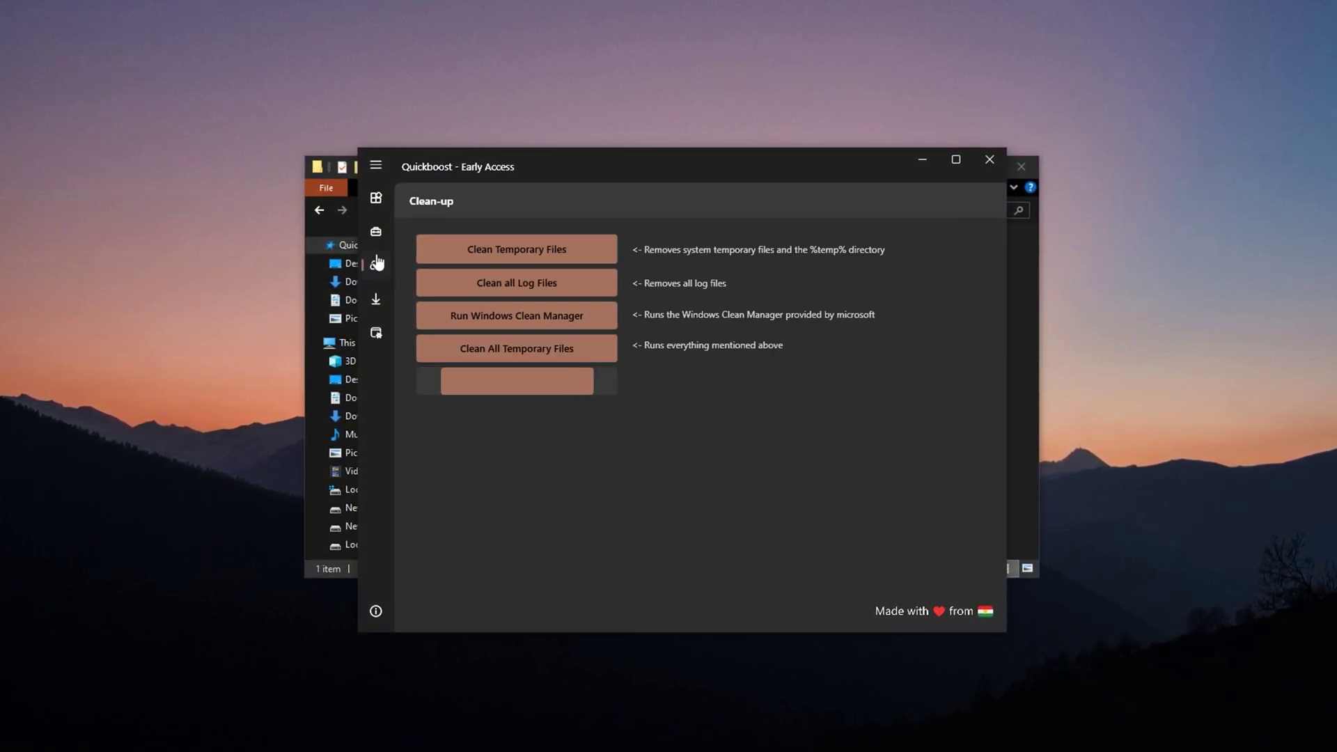
click(376, 299)
click(375, 335)
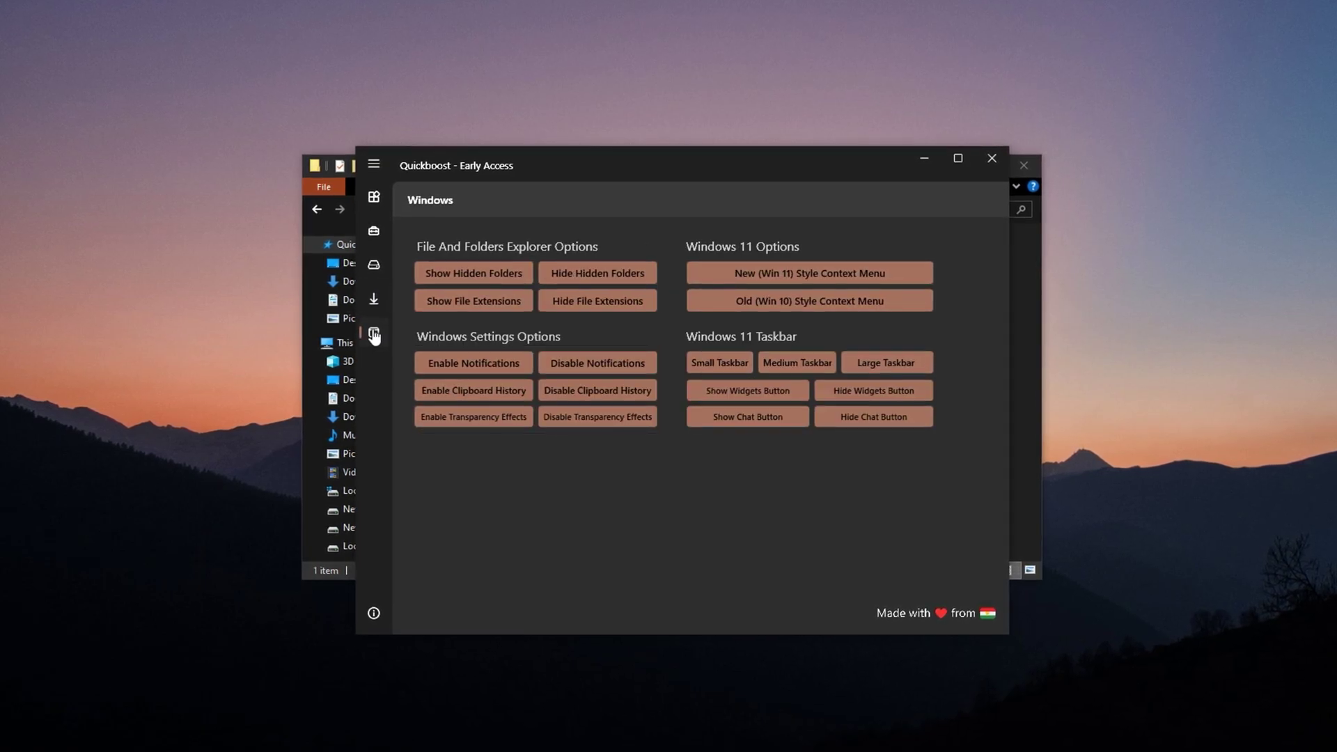
click(372, 195)
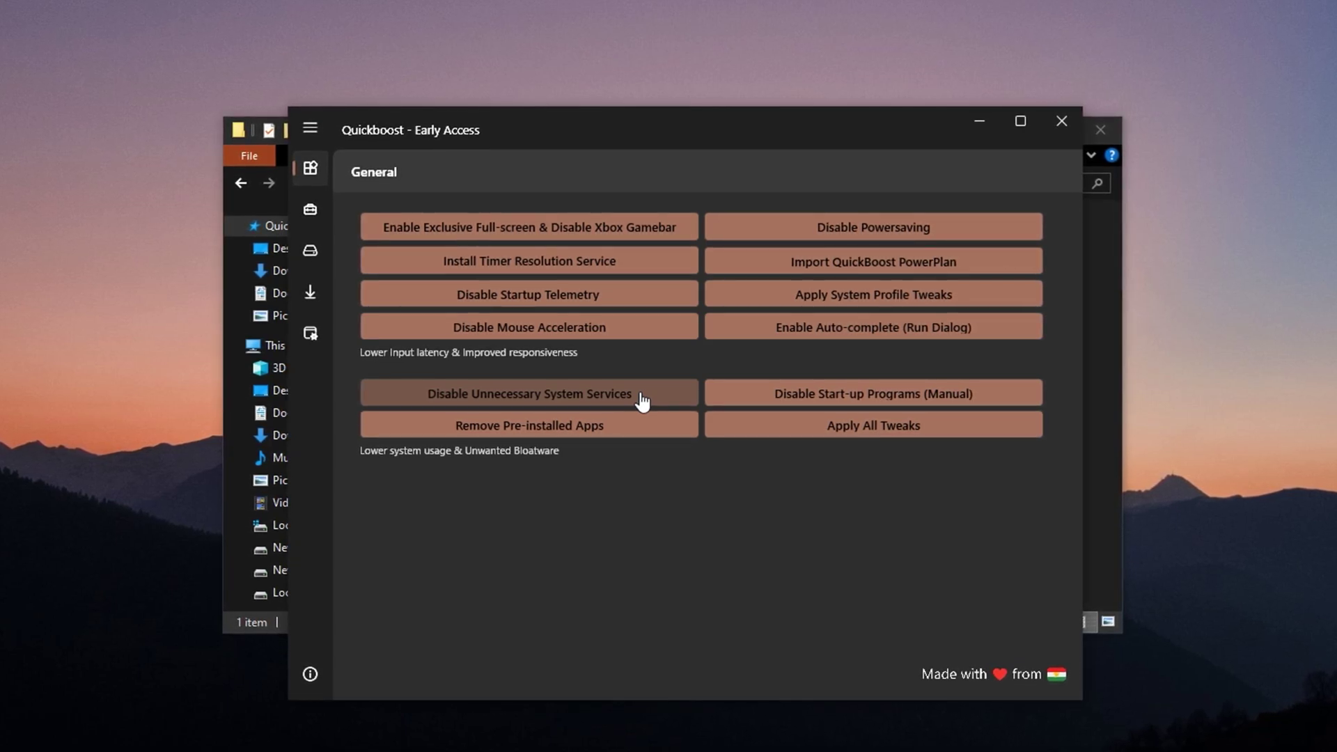
Switch QuickBoost to its Advanced page of memory, latency, BCD and GPU tweaks.
click(310, 208)
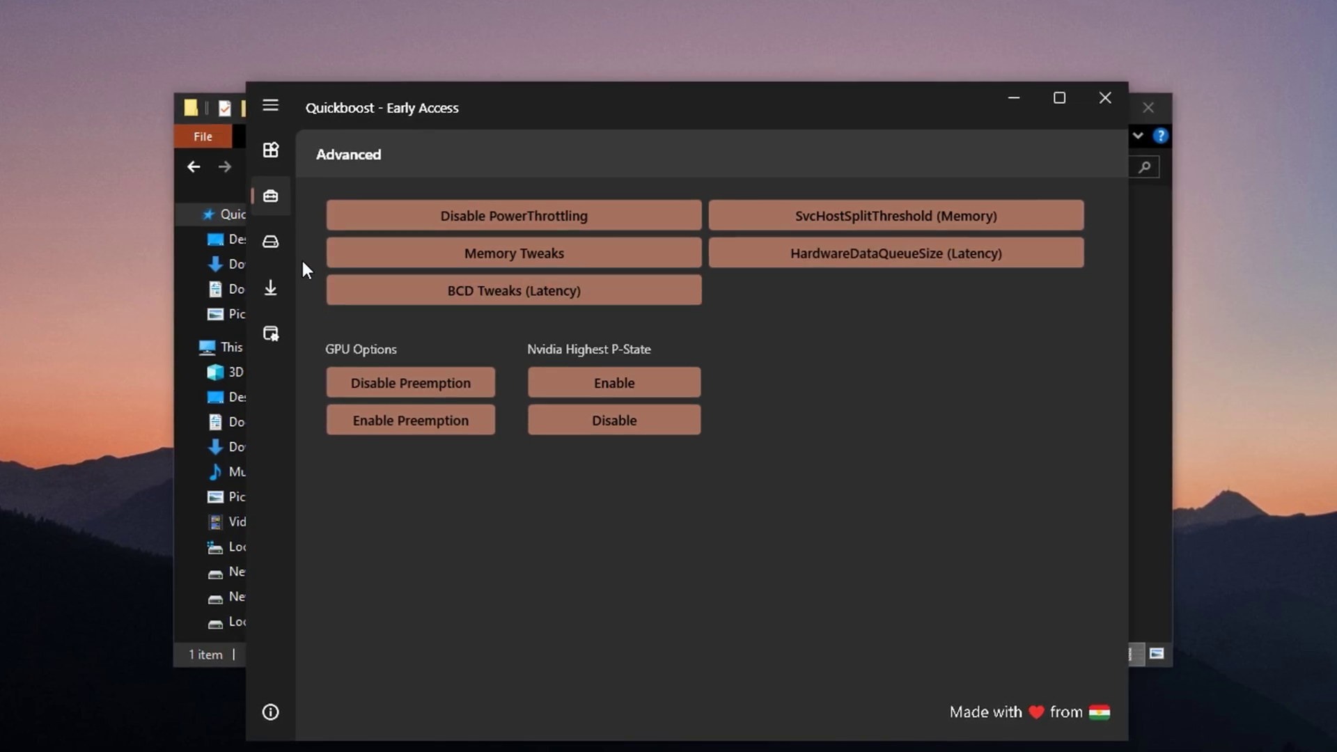
On the Clean-up page, clean temporary files and %temp%, and run Windows Clean Manager twice.
click(273, 242)
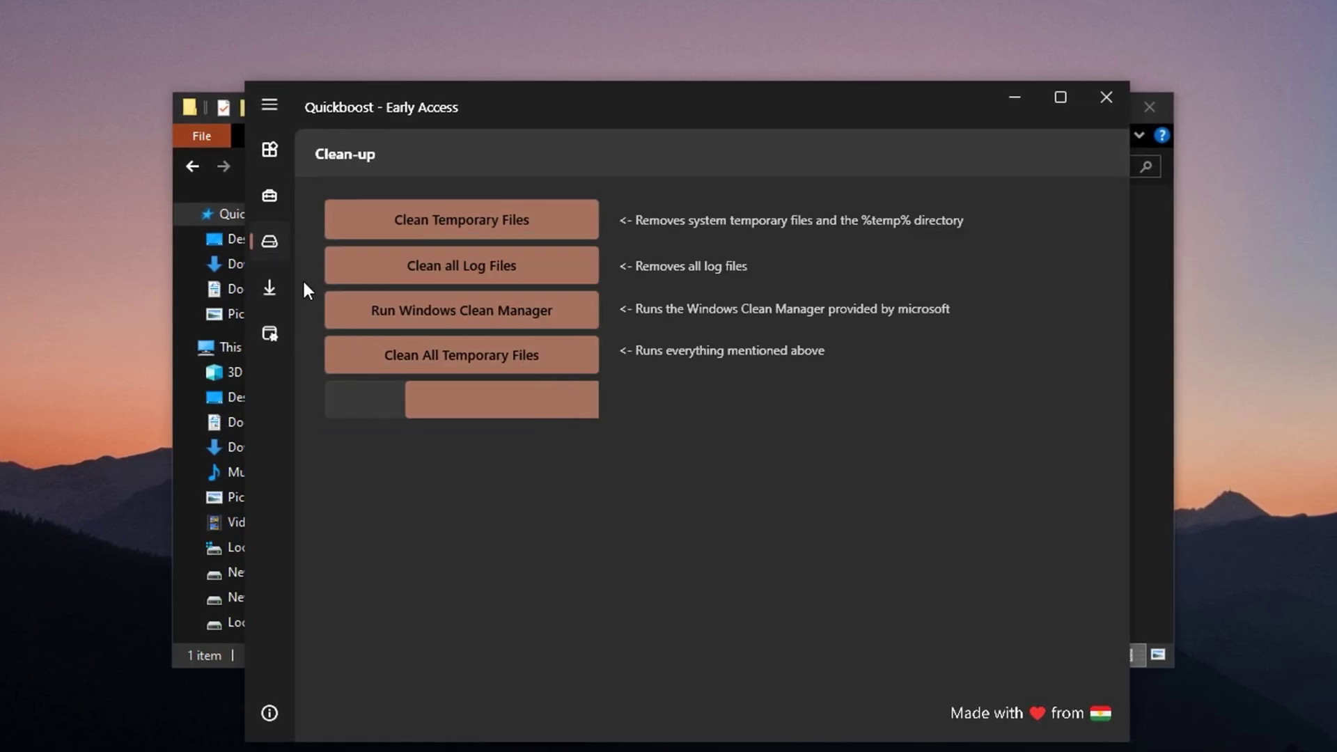
click(470, 239)
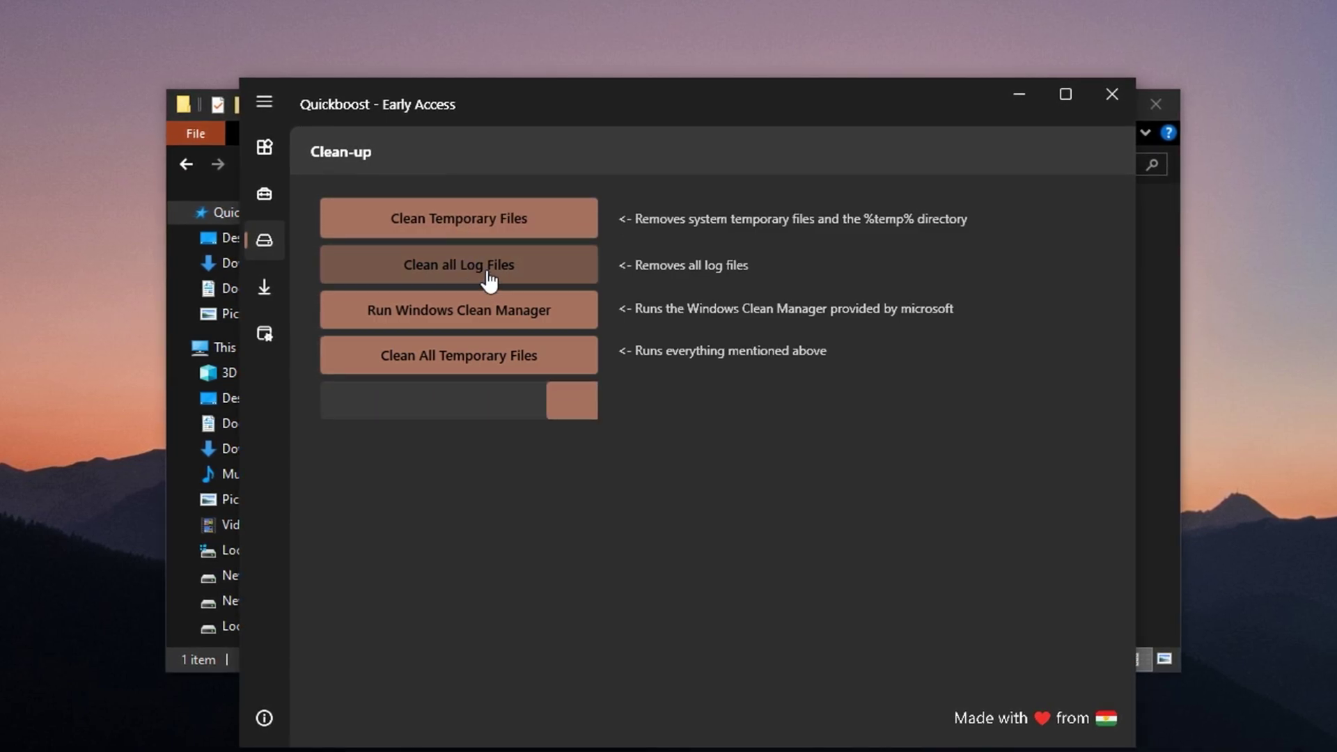
click(471, 324)
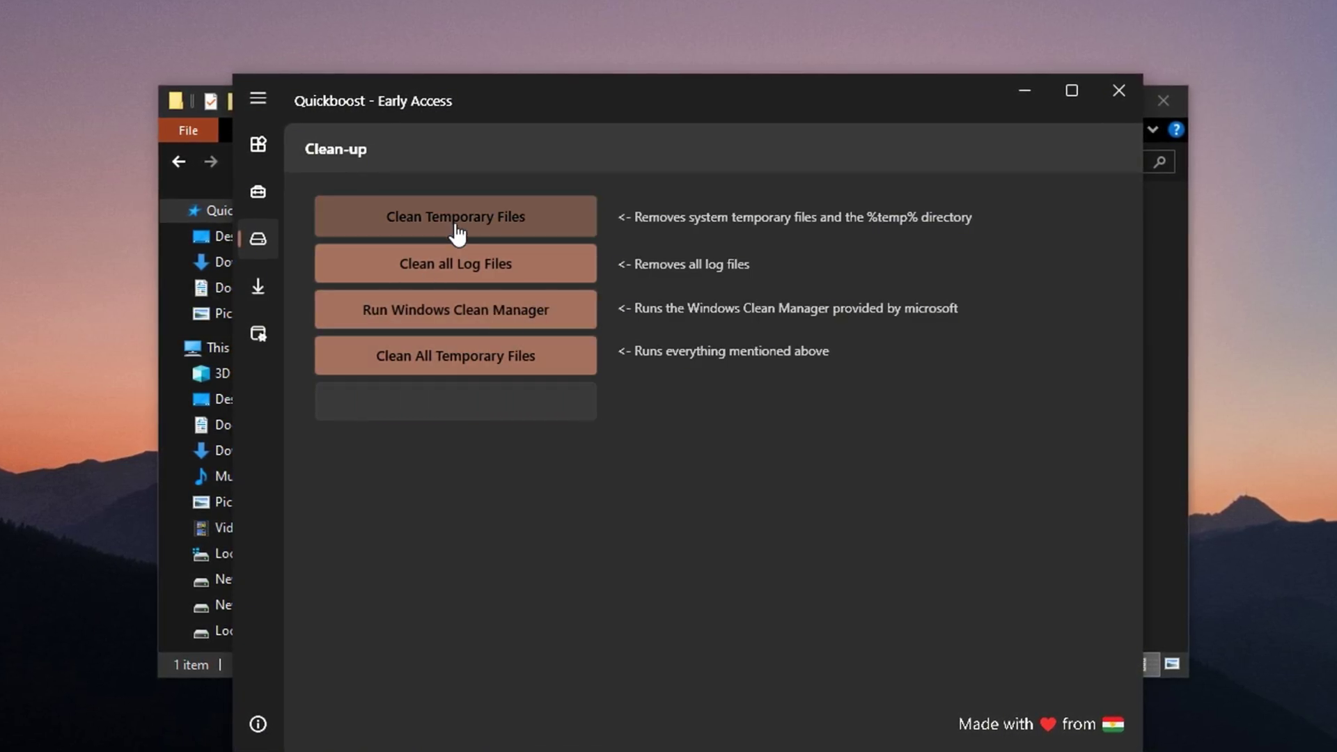
click(491, 313)
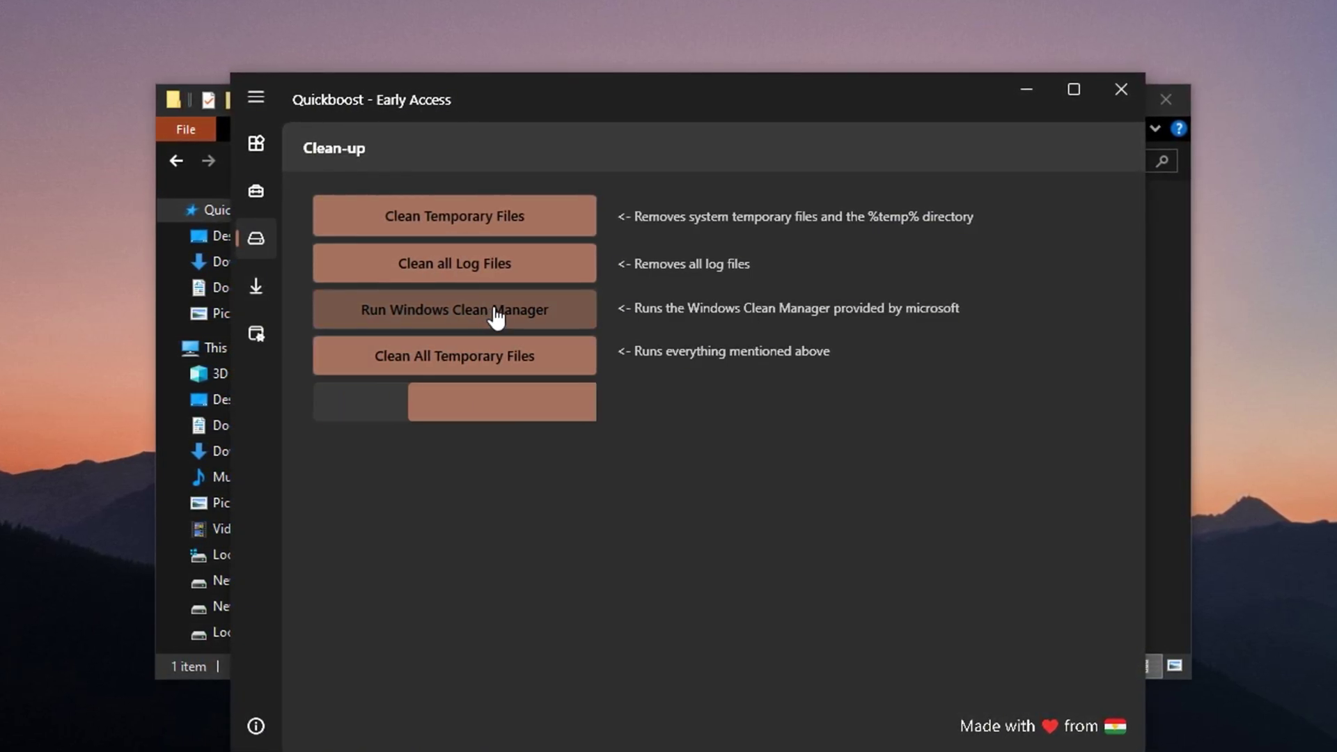
click(451, 234)
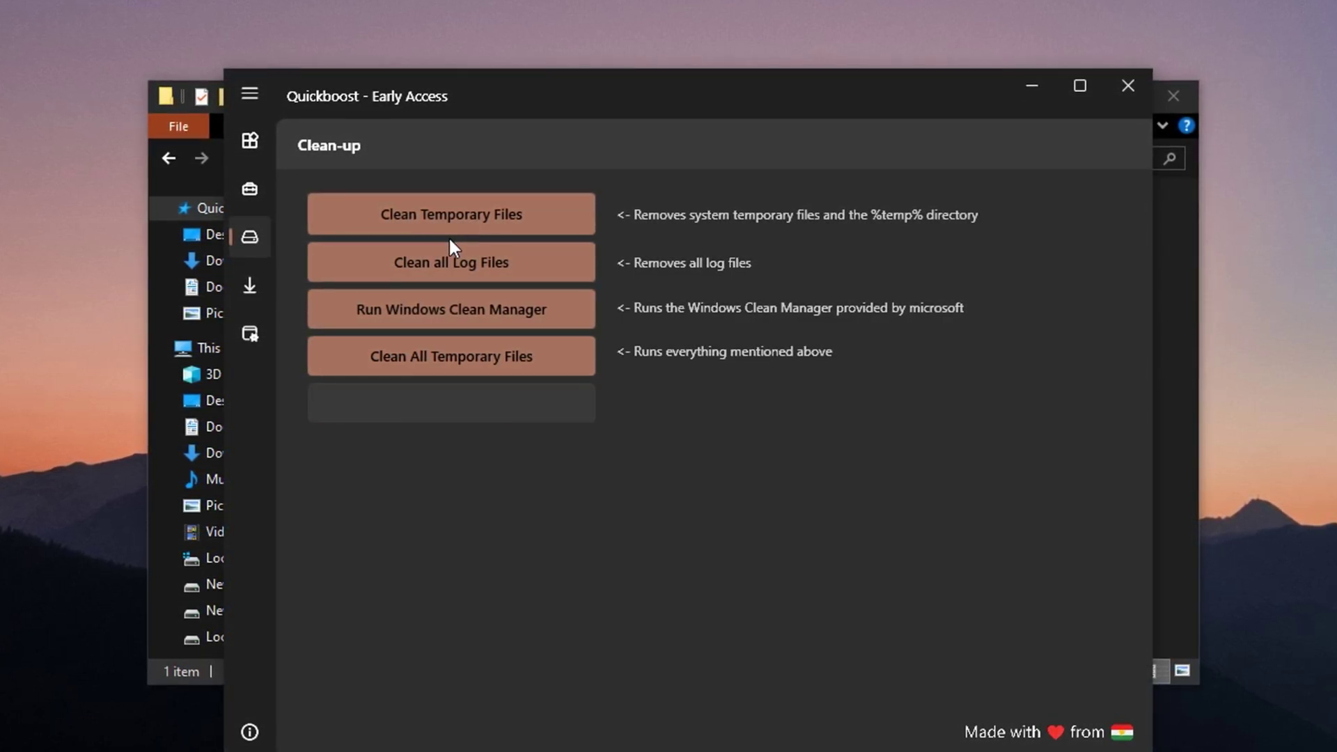
Run Windows Clean Manager once more, then go to QuickBoost's Windows tweaks page.
click(338, 309)
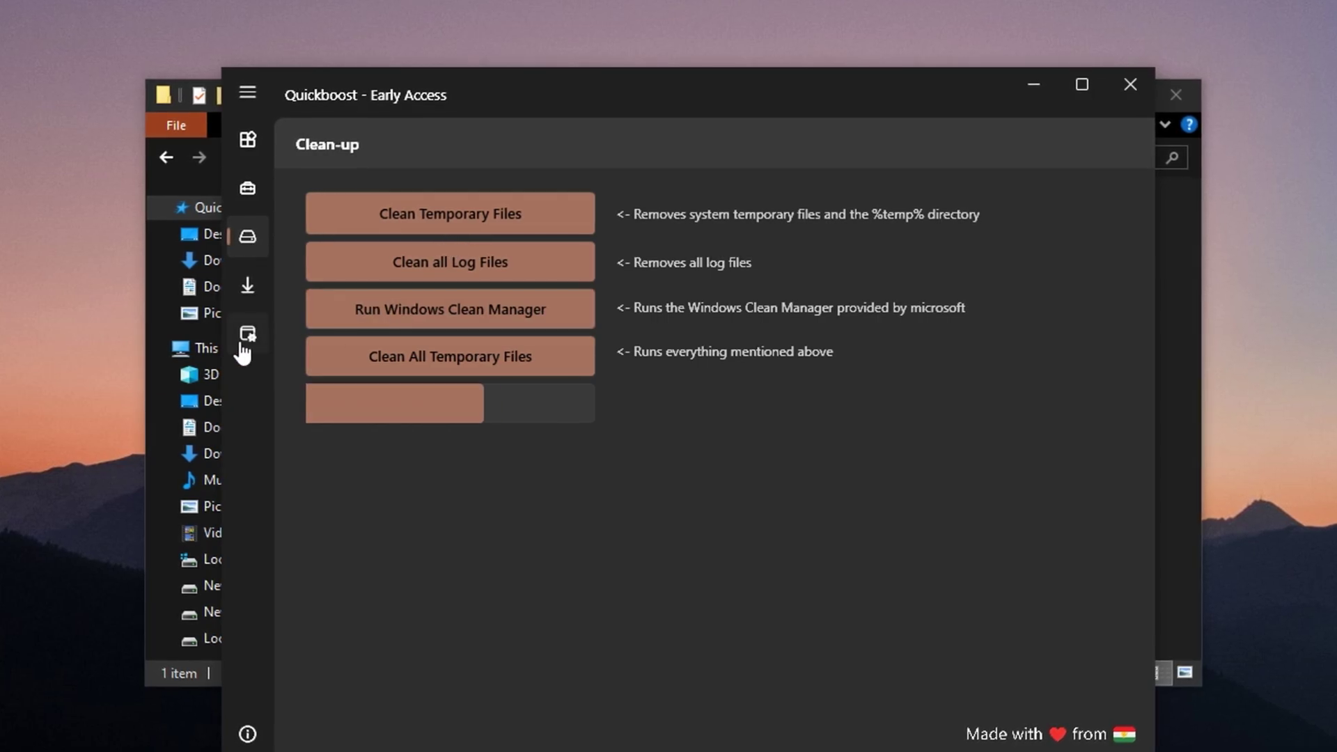
click(248, 336)
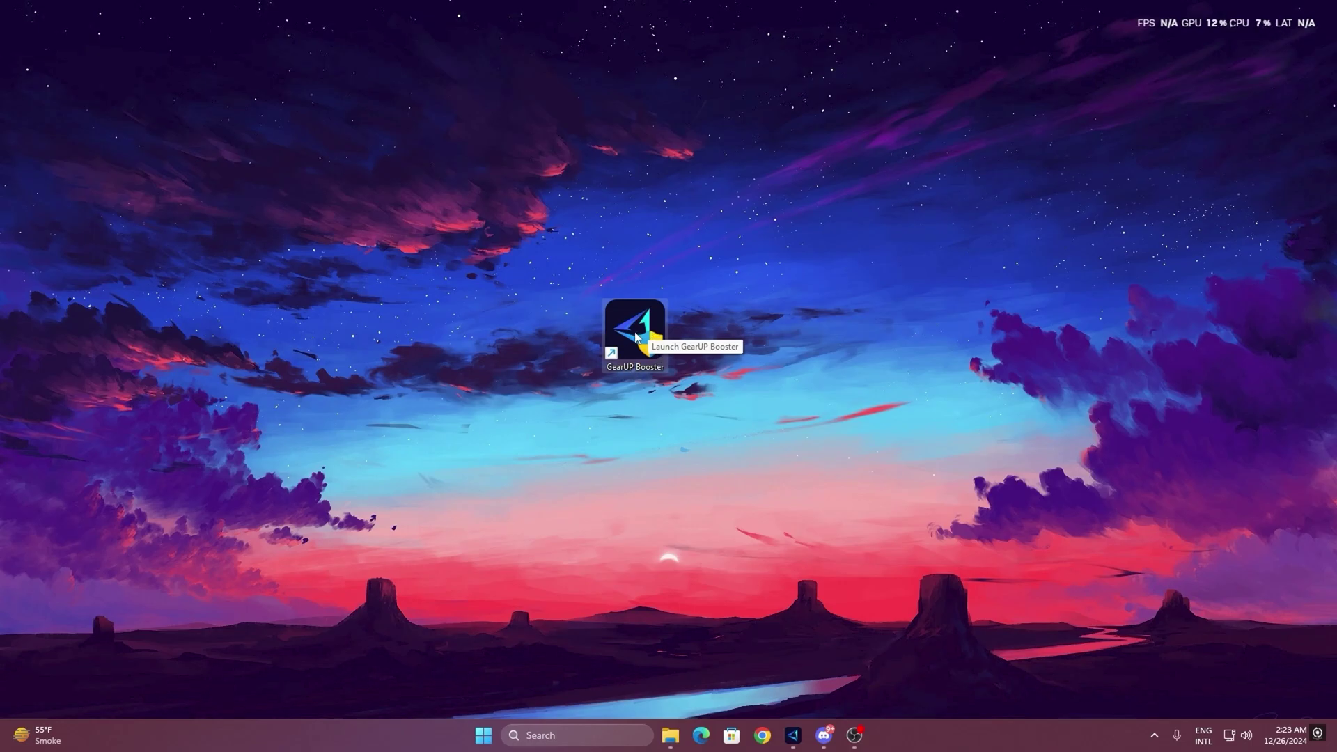
Launch GearUP Booster, browse the Popular games list, and return to the Home page showing Fortnite.
double_click(637, 341)
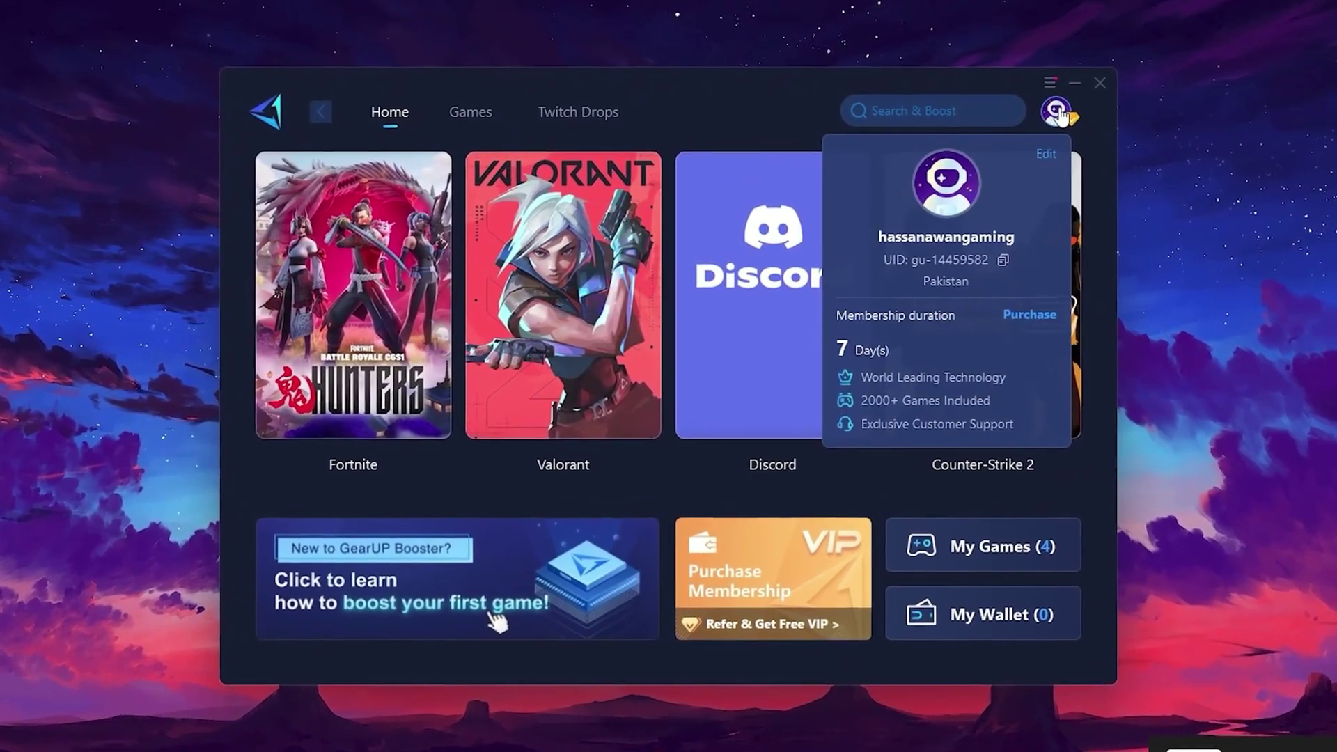
mouse_move(816, 183)
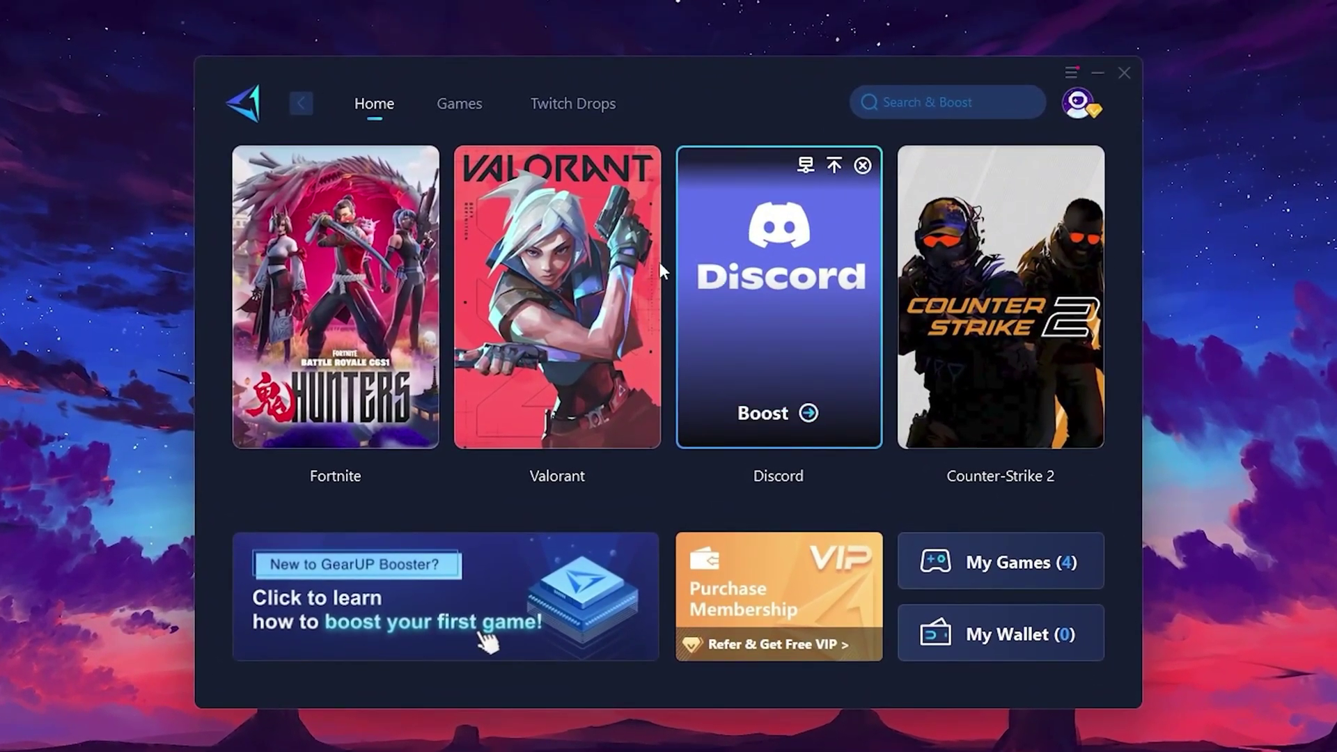
mouse_move(394, 227)
mouse_move(1018, 271)
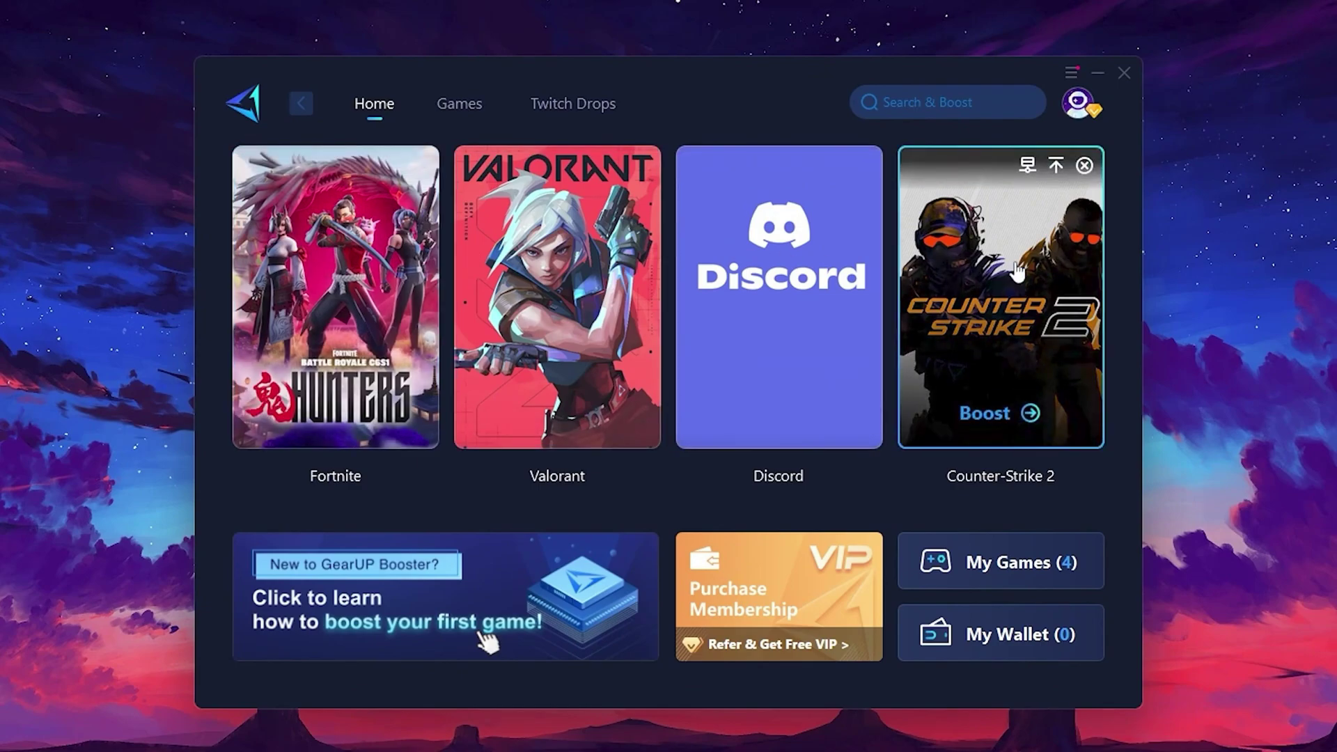
click(454, 109)
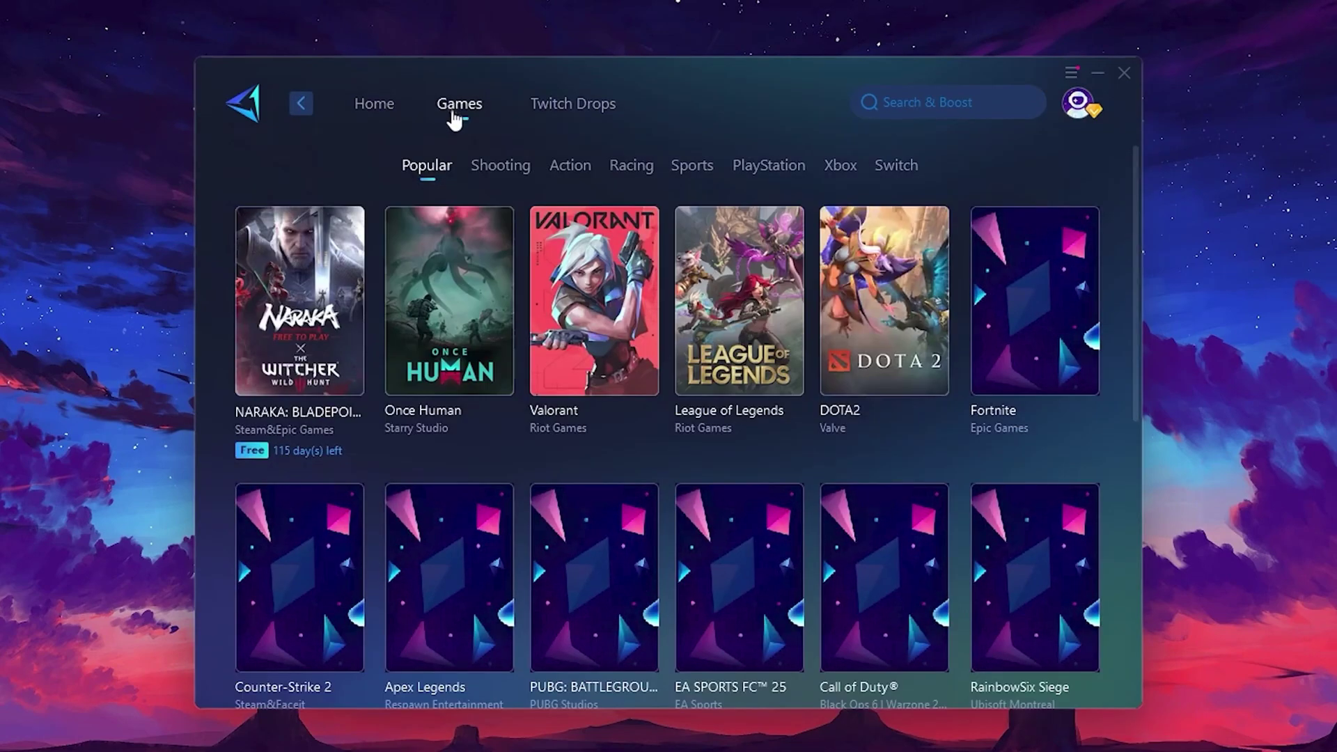
mouse_move(641, 245)
mouse_move(920, 259)
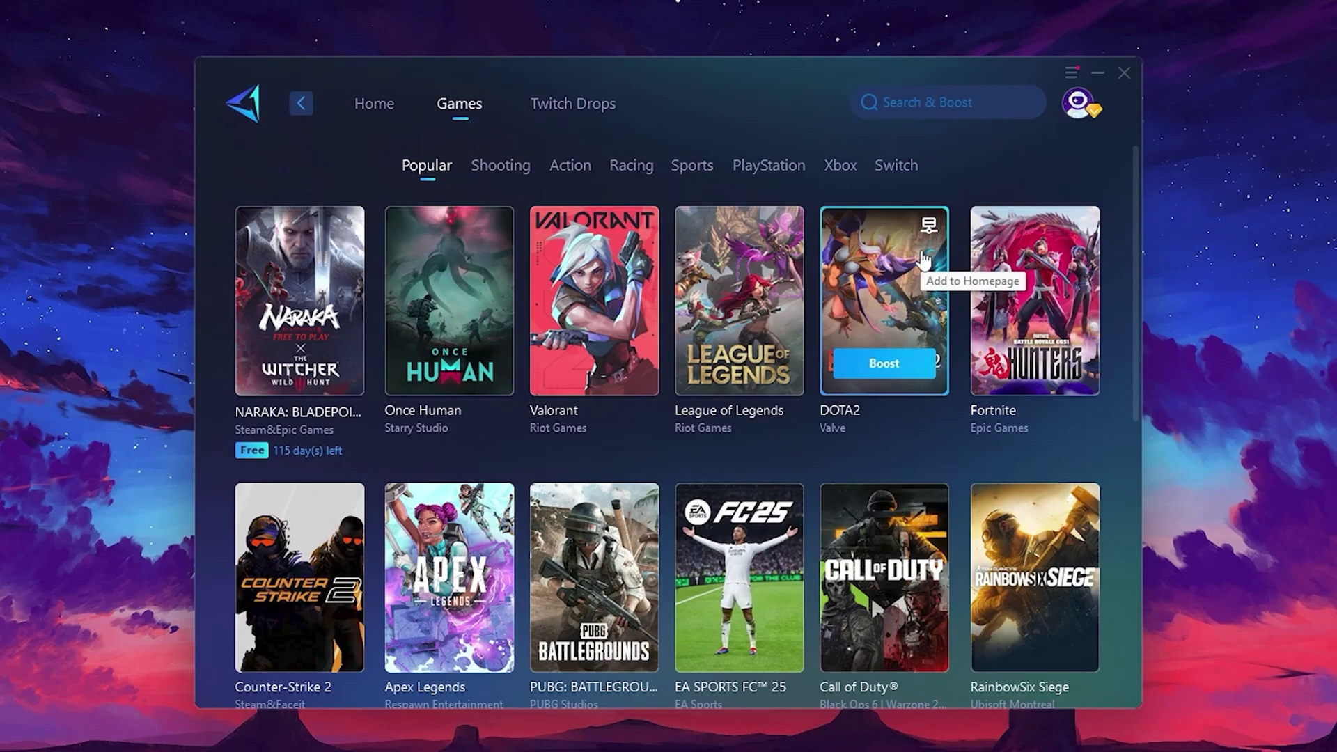
click(376, 108)
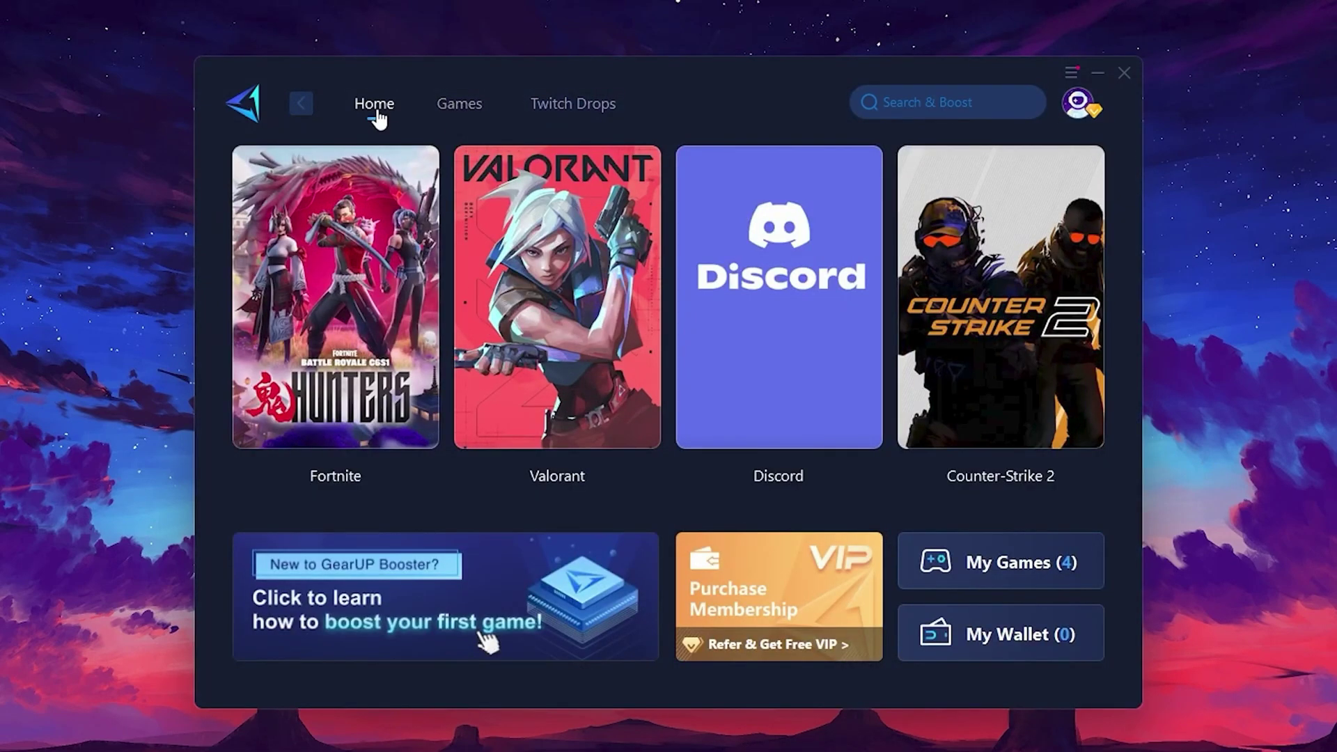
mouse_move(352, 291)
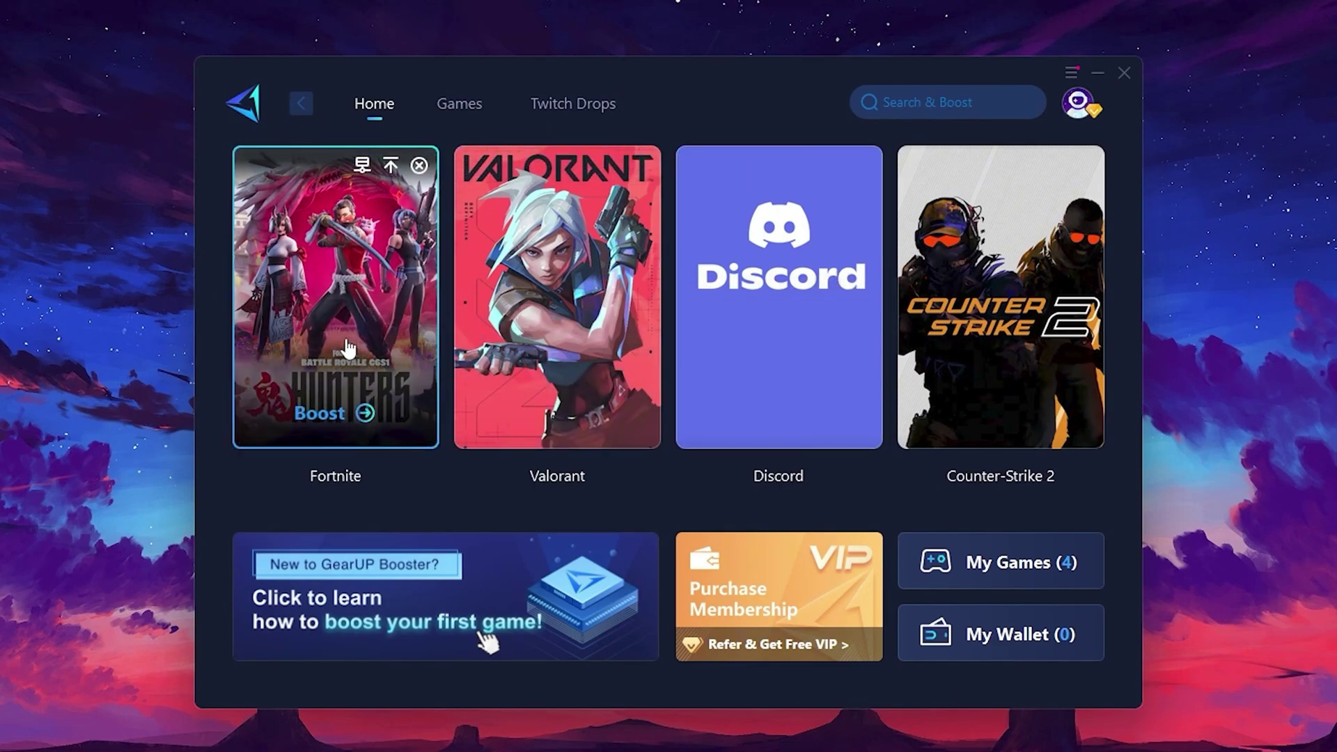
Start boosting Fortnite, keeping the Middle East server region.
click(323, 418)
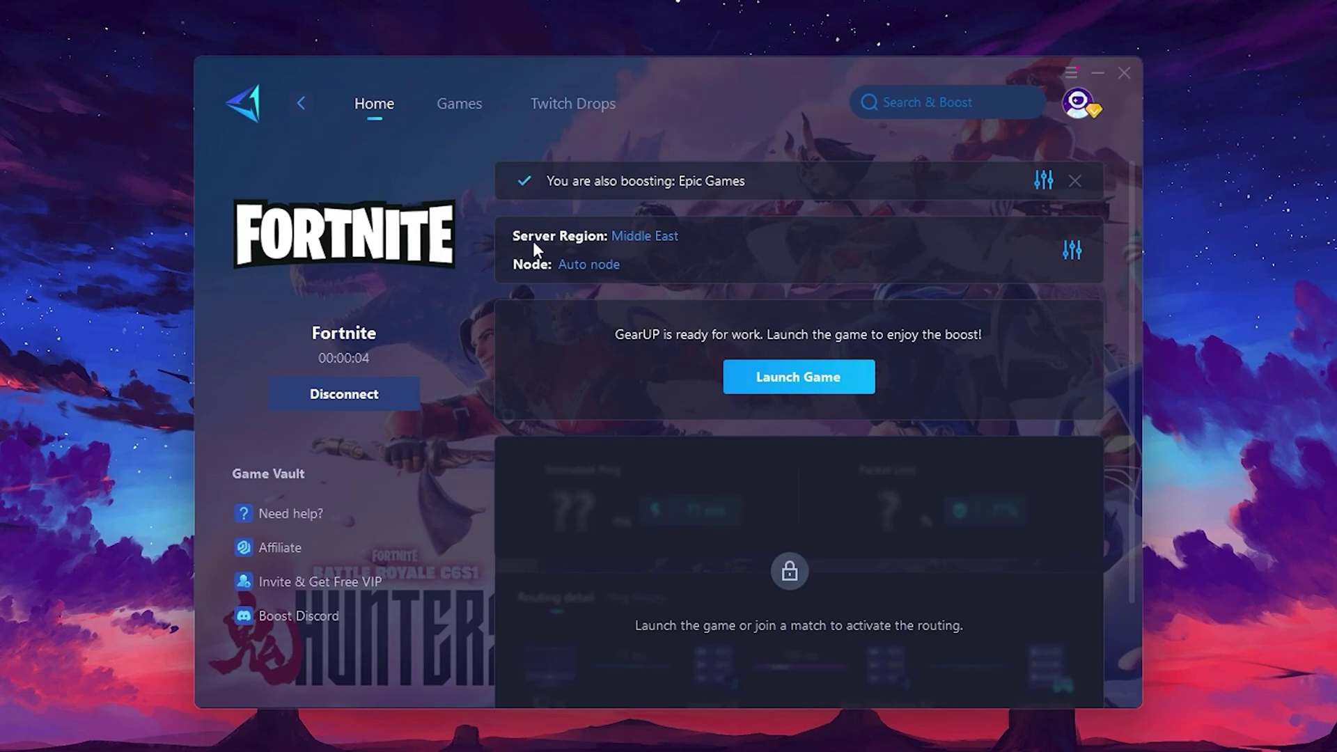
click(629, 239)
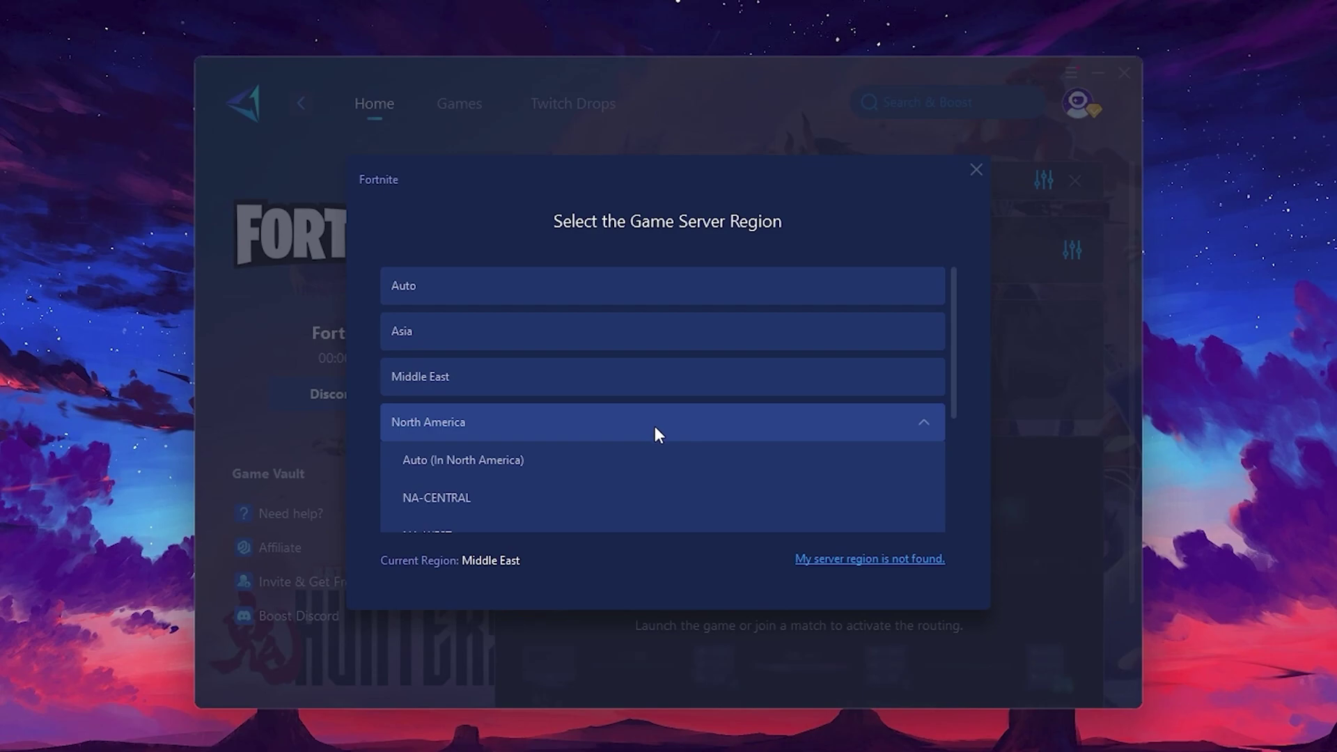
scroll(578, 519, down, 1)
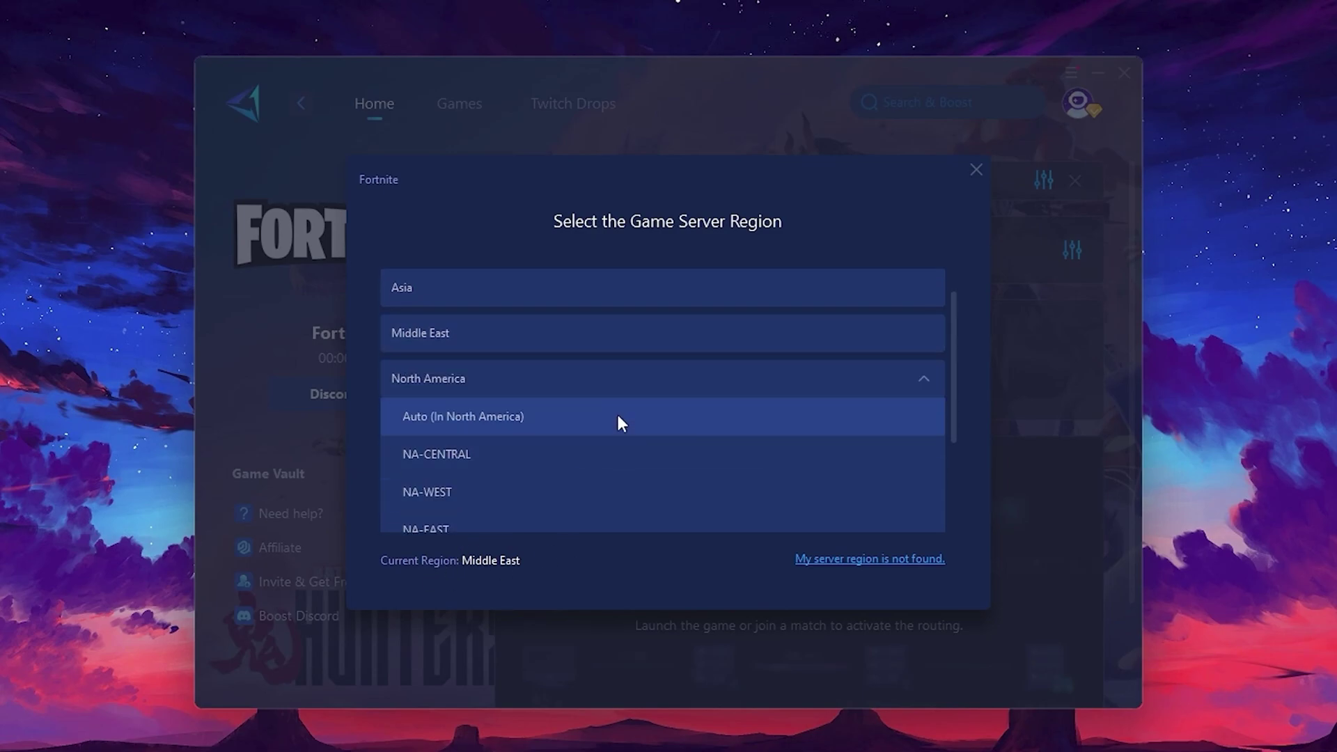
scroll(488, 367, up, 1)
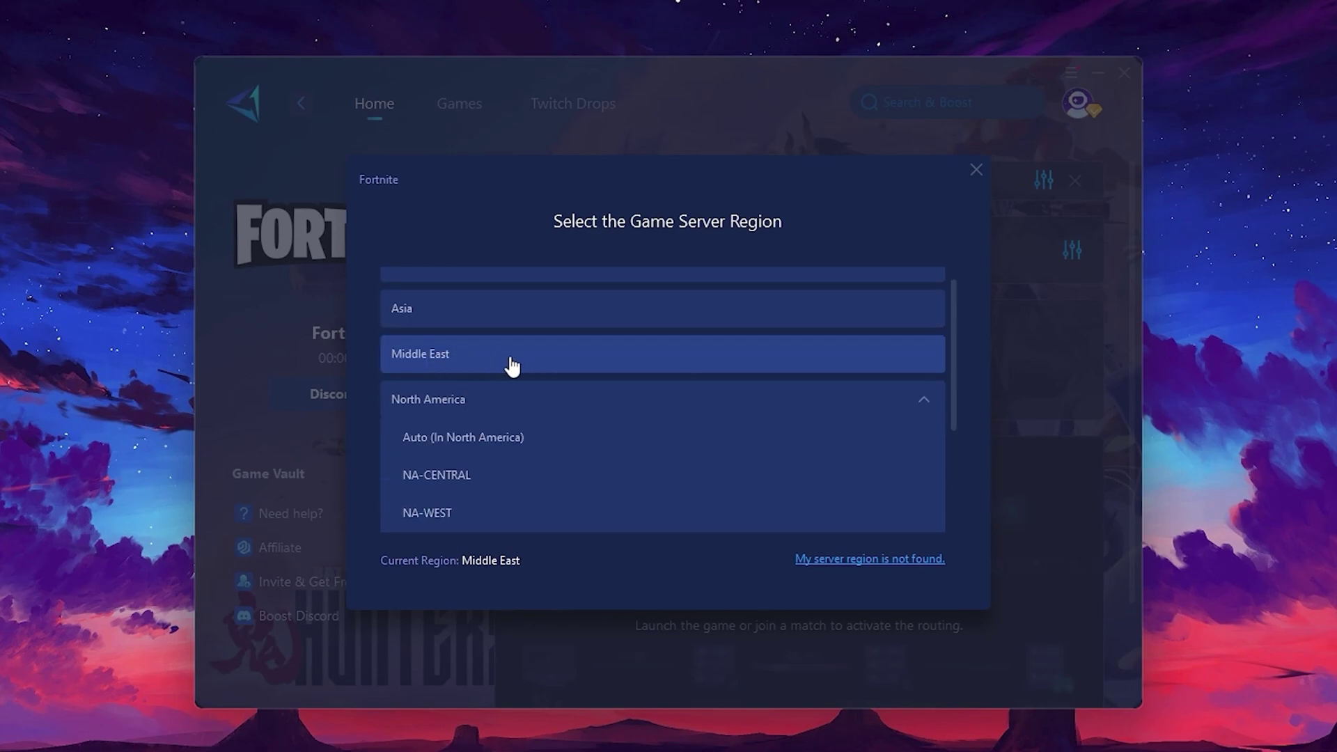
click(976, 169)
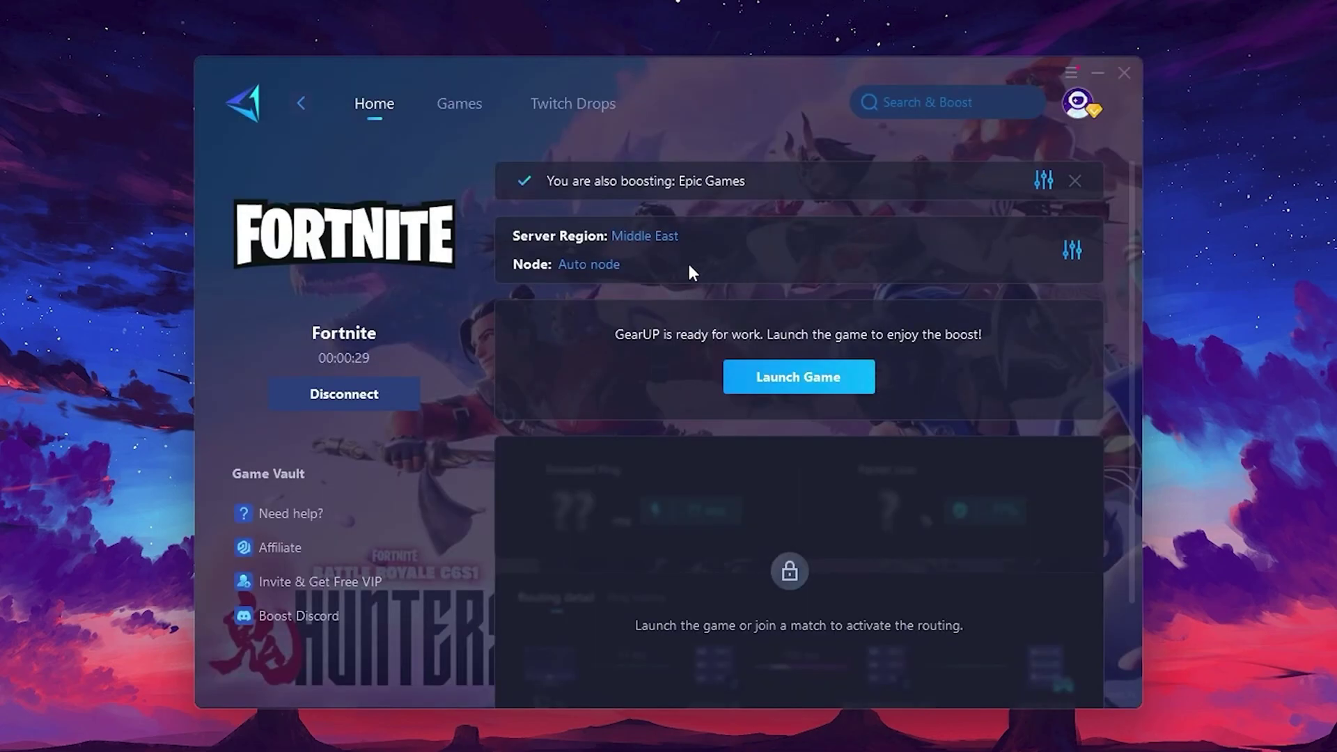
Review the server node list and keep the Auto node for Fortnite.
click(578, 268)
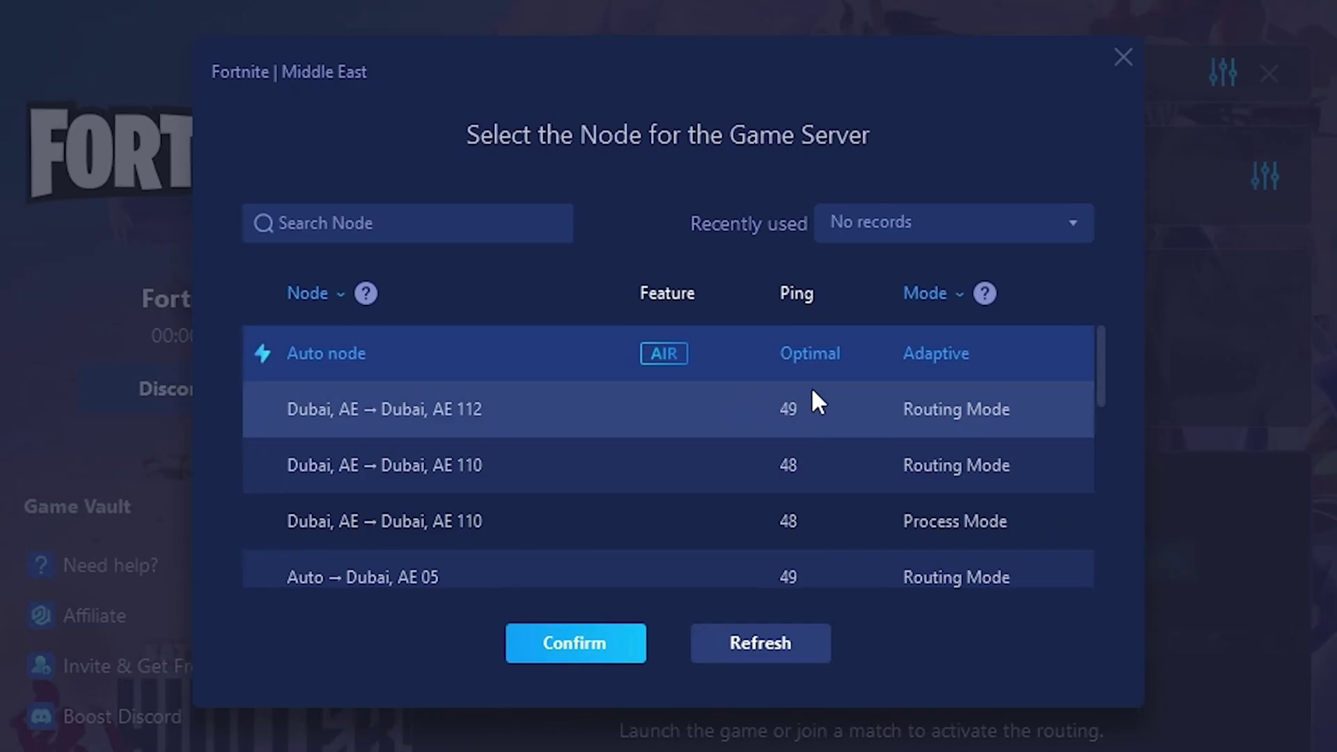
scroll(645, 408, down, 2)
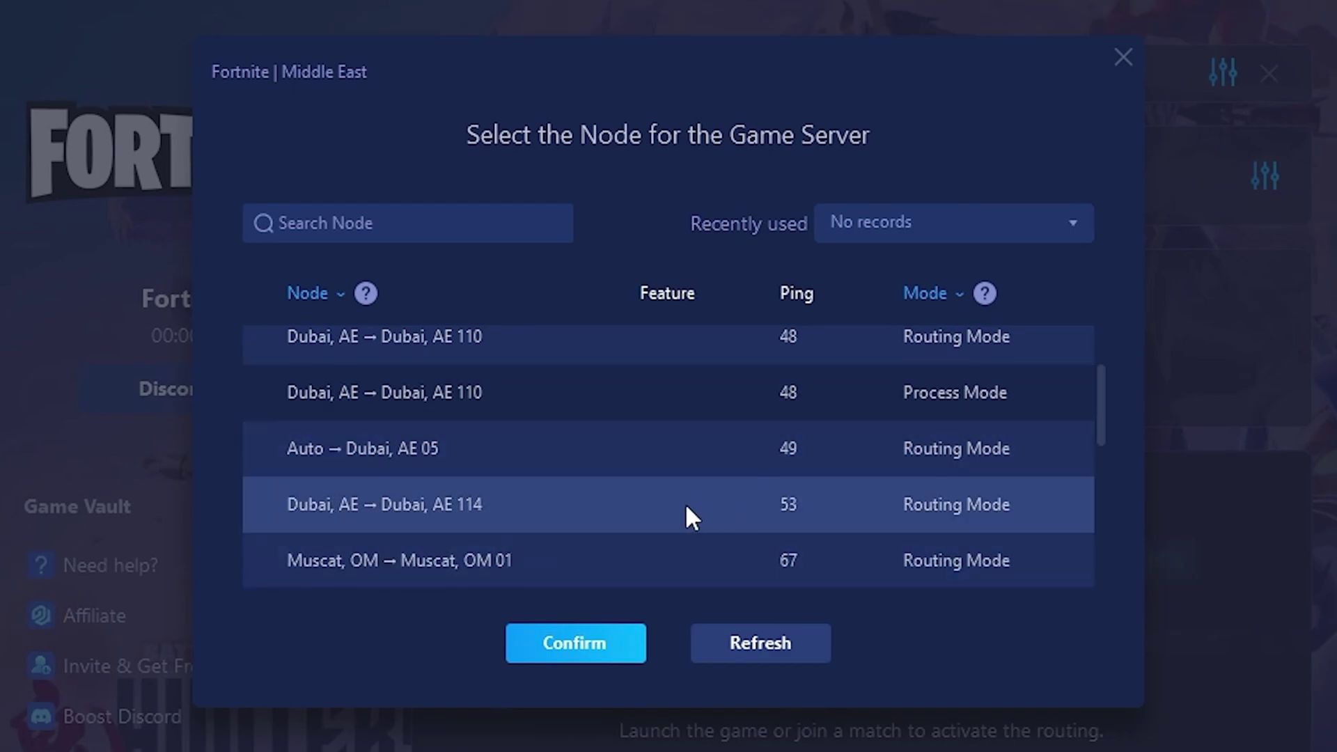
scroll(882, 470, up, 2)
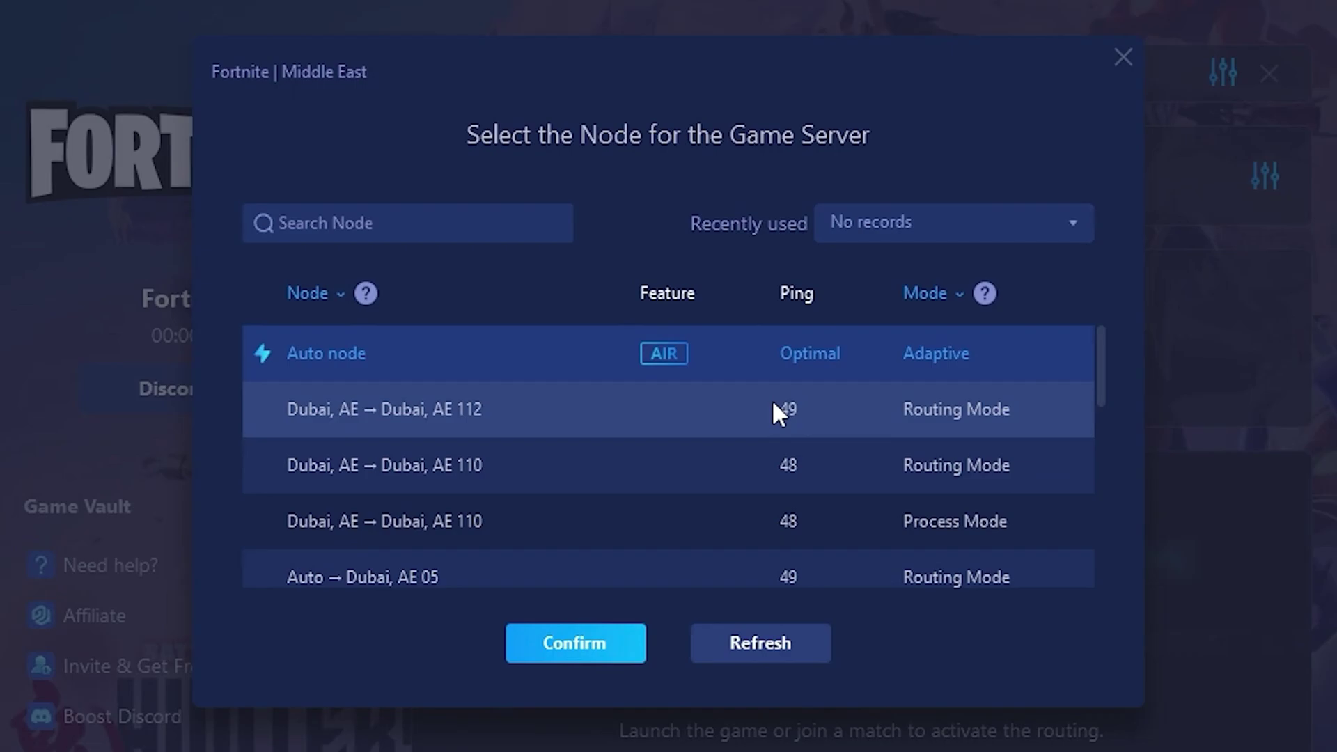
click(1127, 58)
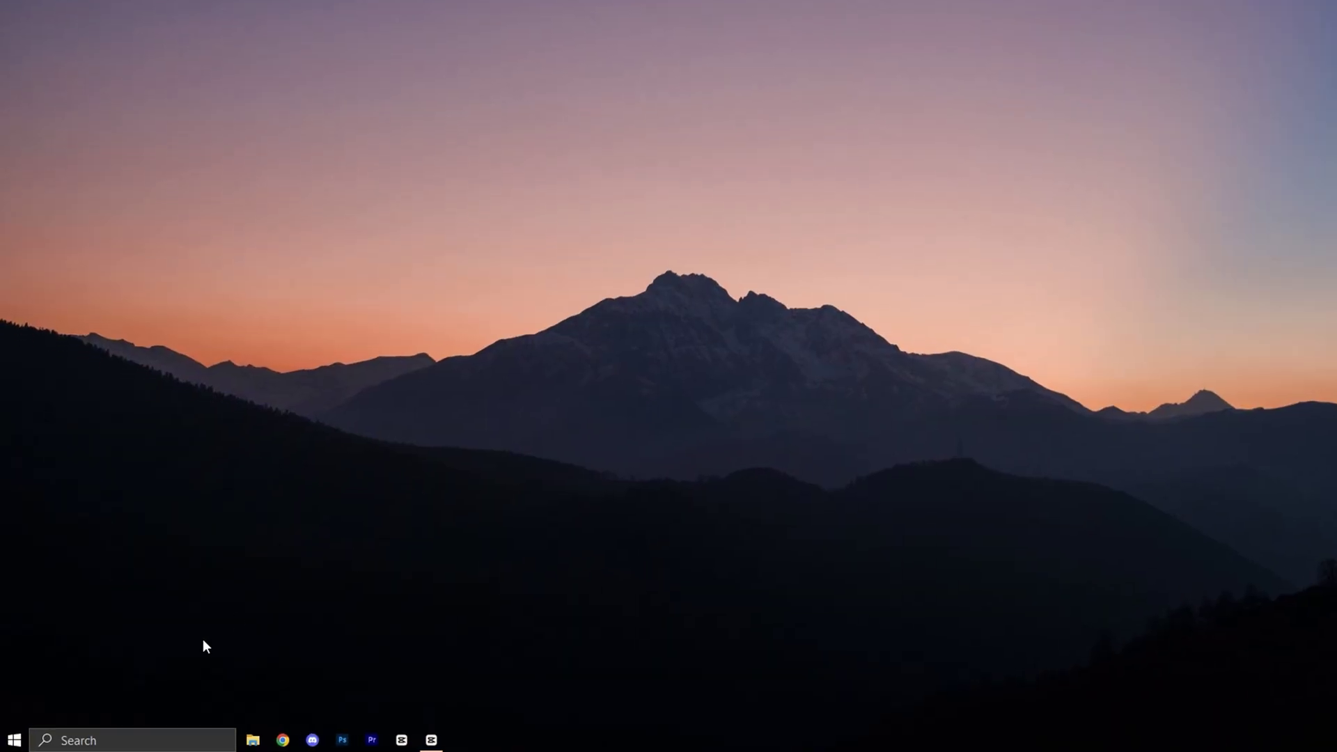
Open Registry Editor and select Win32PrioritySeparation under the PriorityControl key.
click(139, 738)
text(reg)
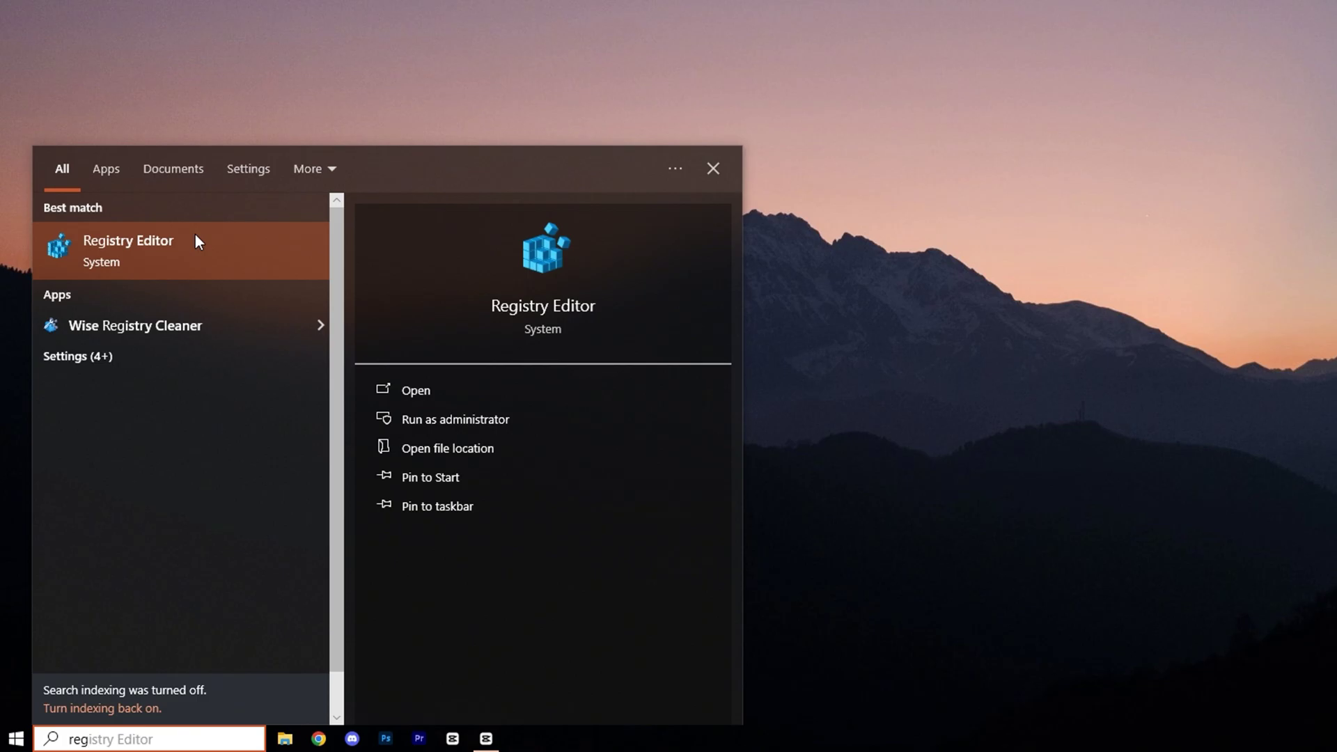
click(196, 237)
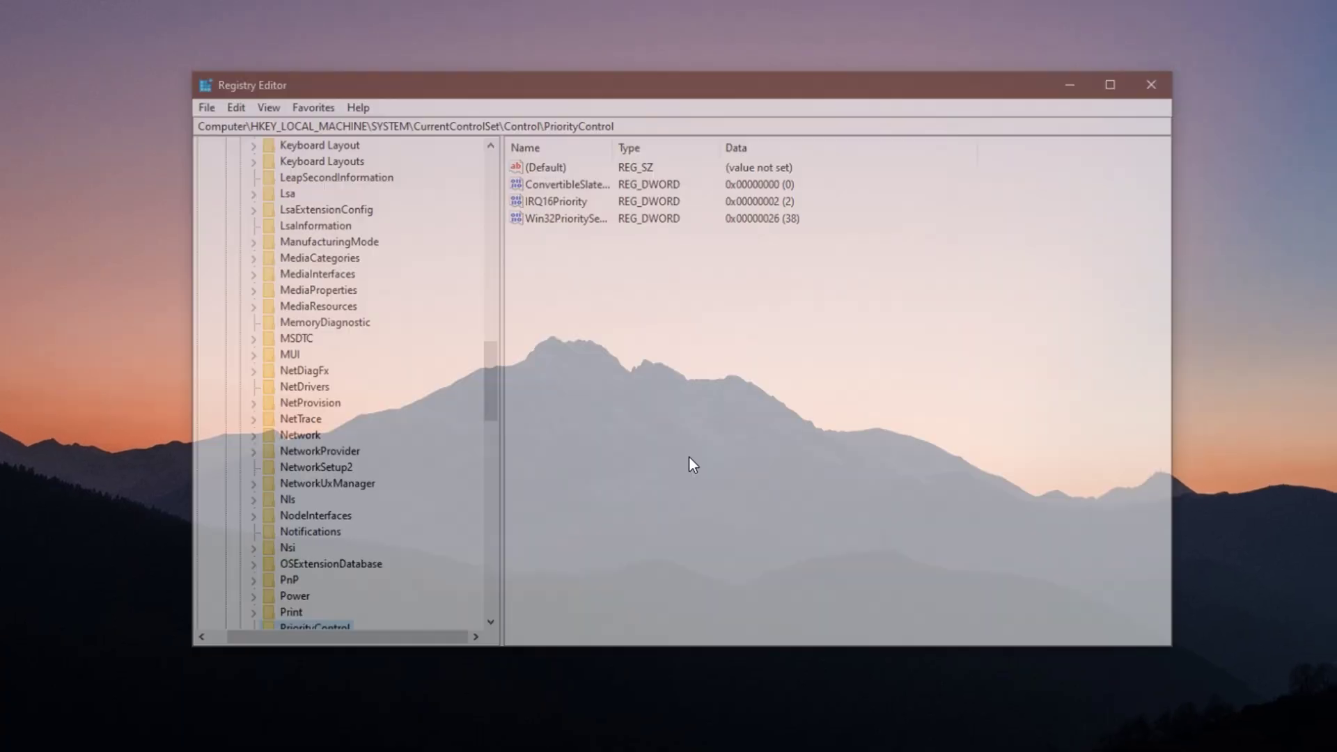
drag(618, 119, 180, 120)
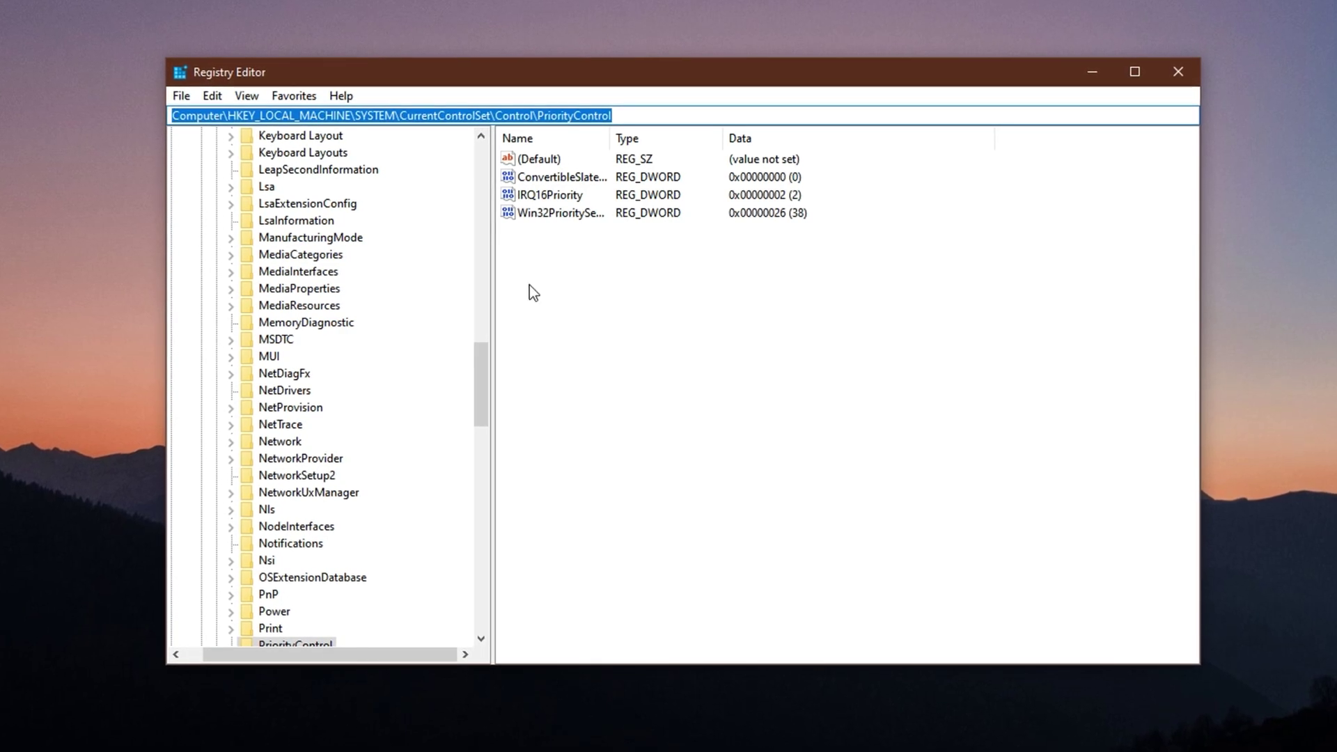
click(539, 254)
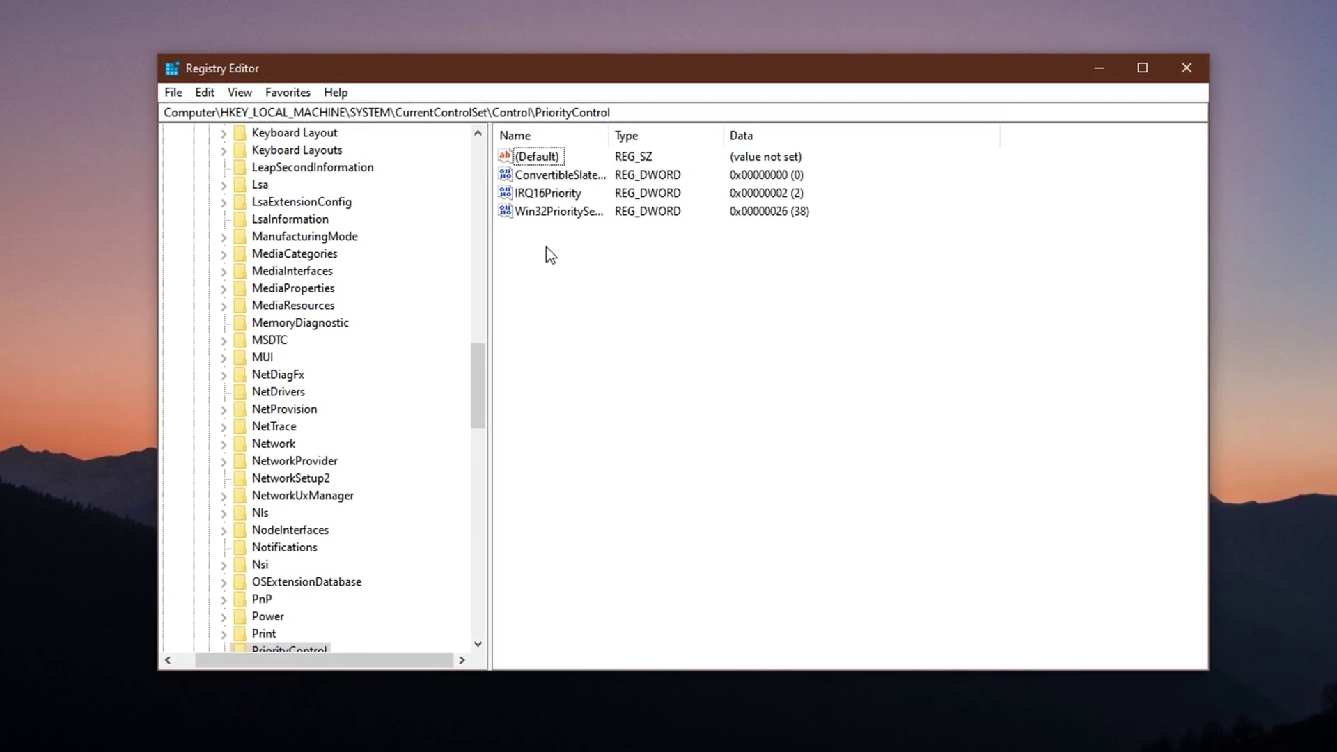
click(554, 212)
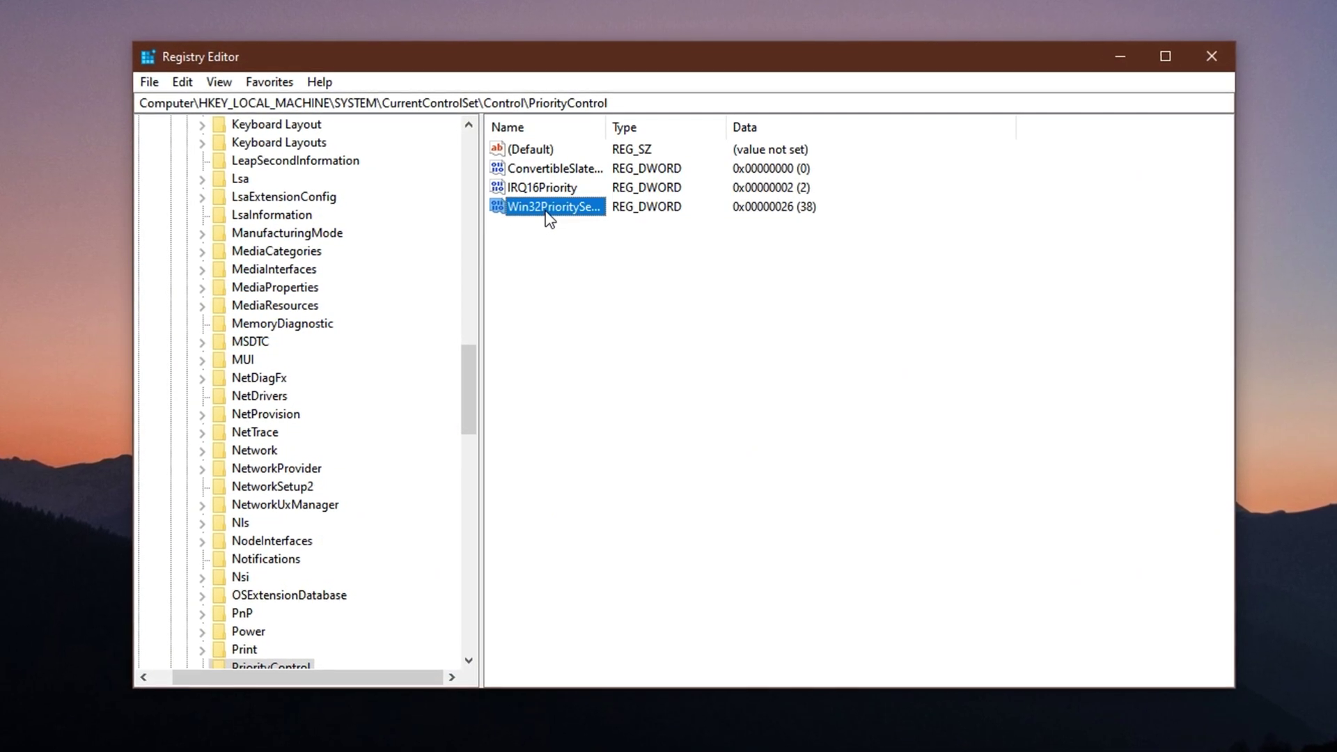
Change Win32PrioritySeparation's hexadecimal value from 26 to 16.
double_click(549, 209)
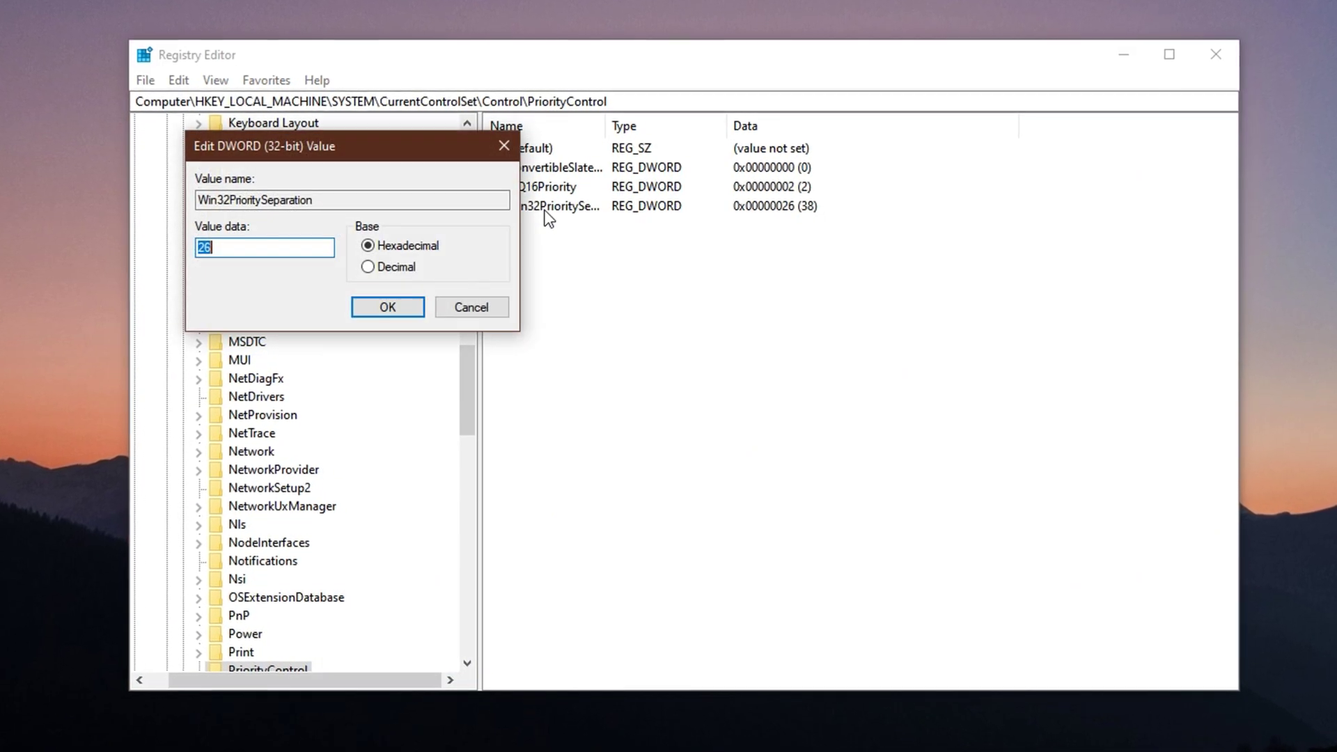
click(234, 248)
drag(220, 248, 168, 250)
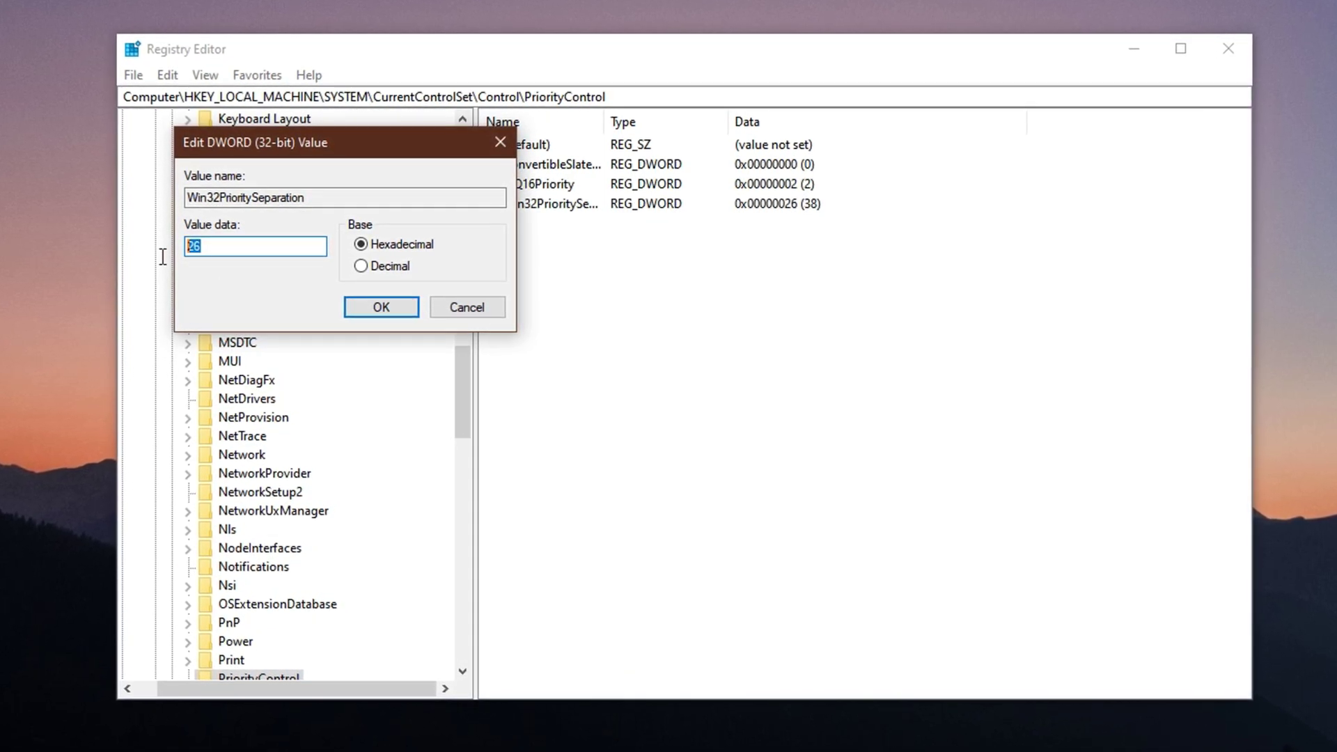
text(16)
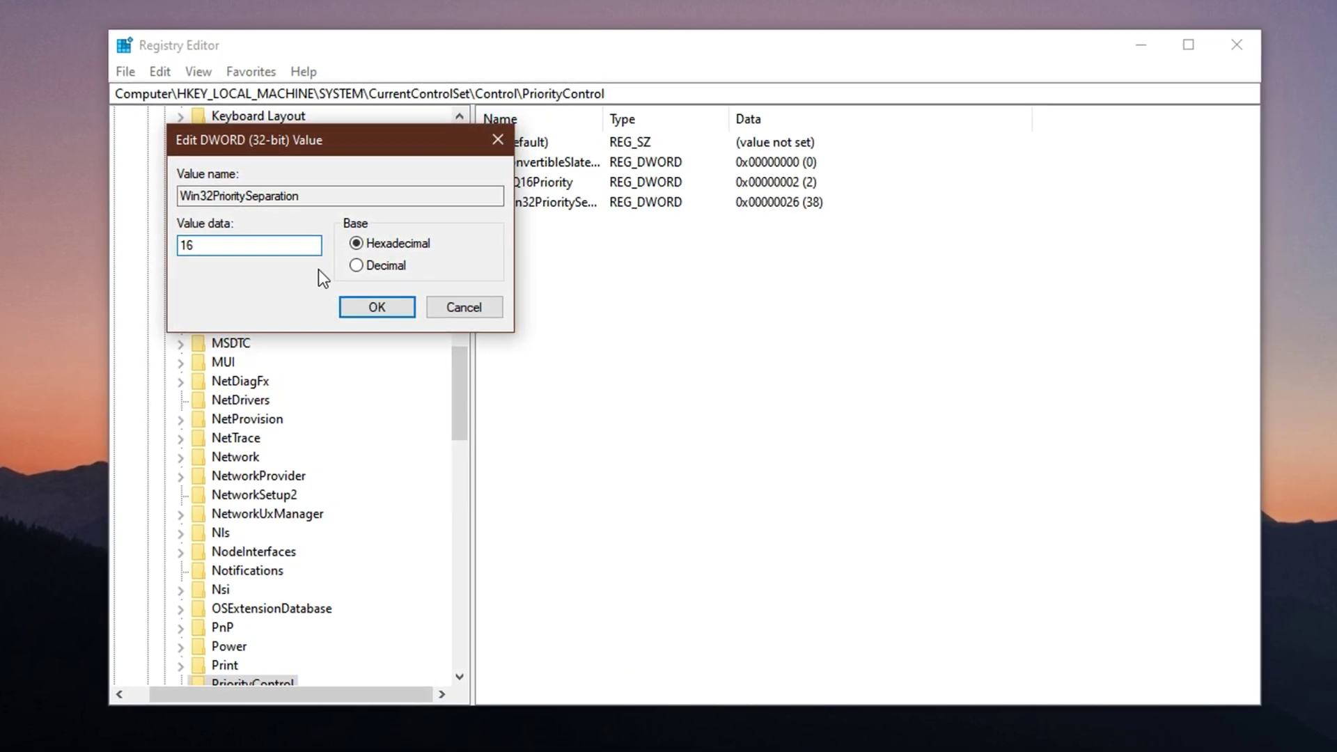
click(367, 301)
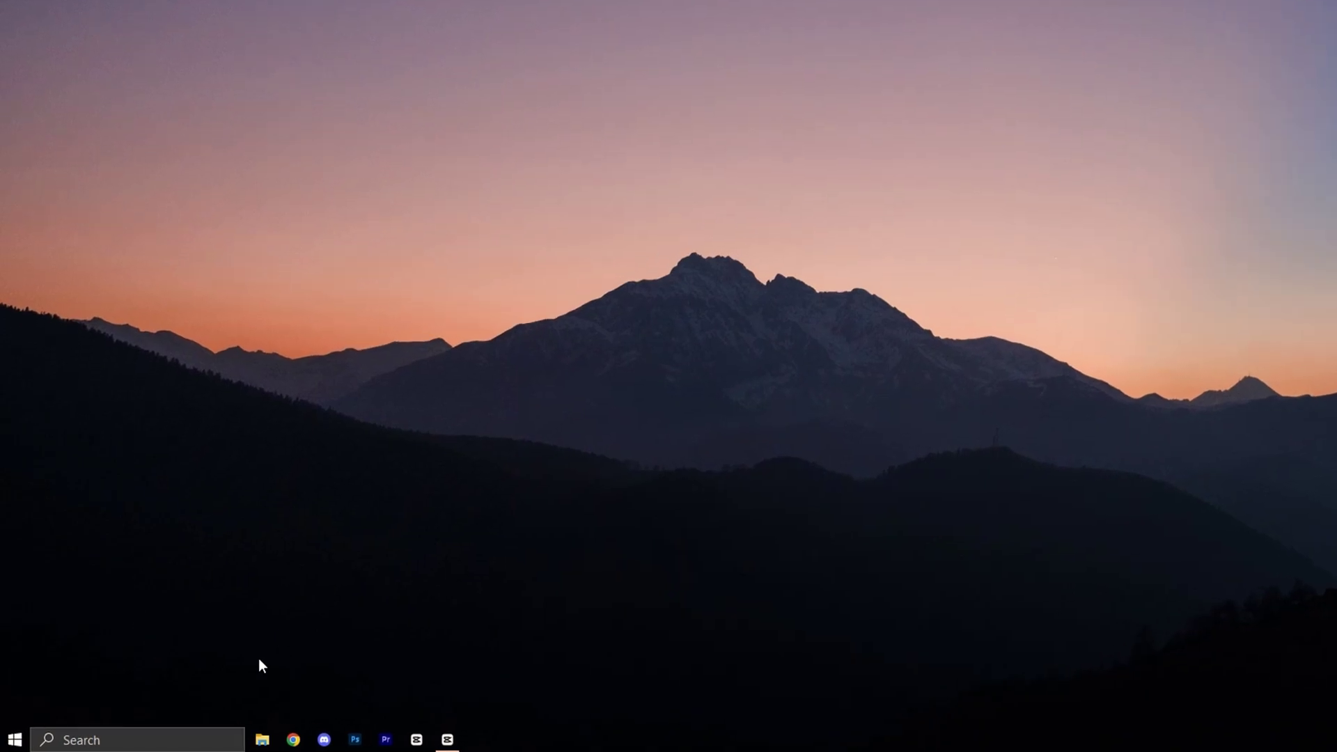
Open Storage settings from the taskbar search and scroll through the disk usage, Storage Sense off.
click(111, 739)
text(services)
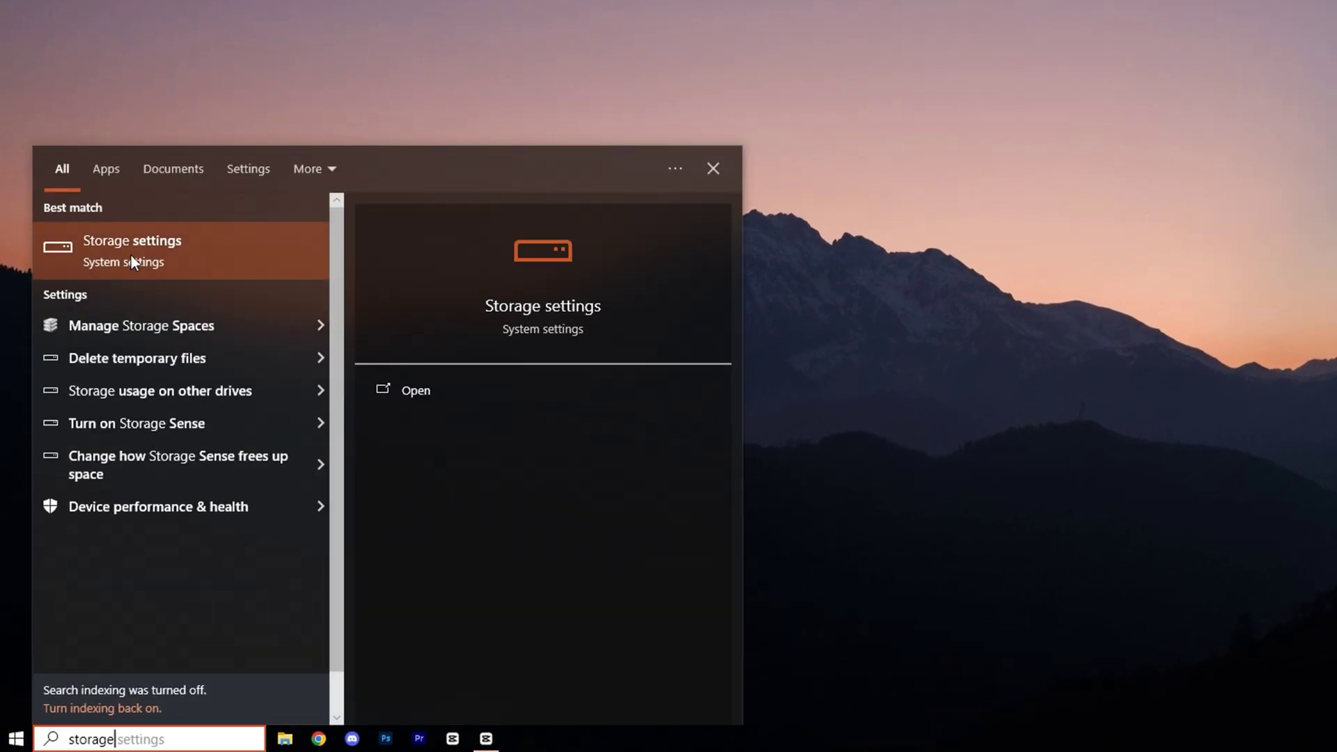
click(132, 260)
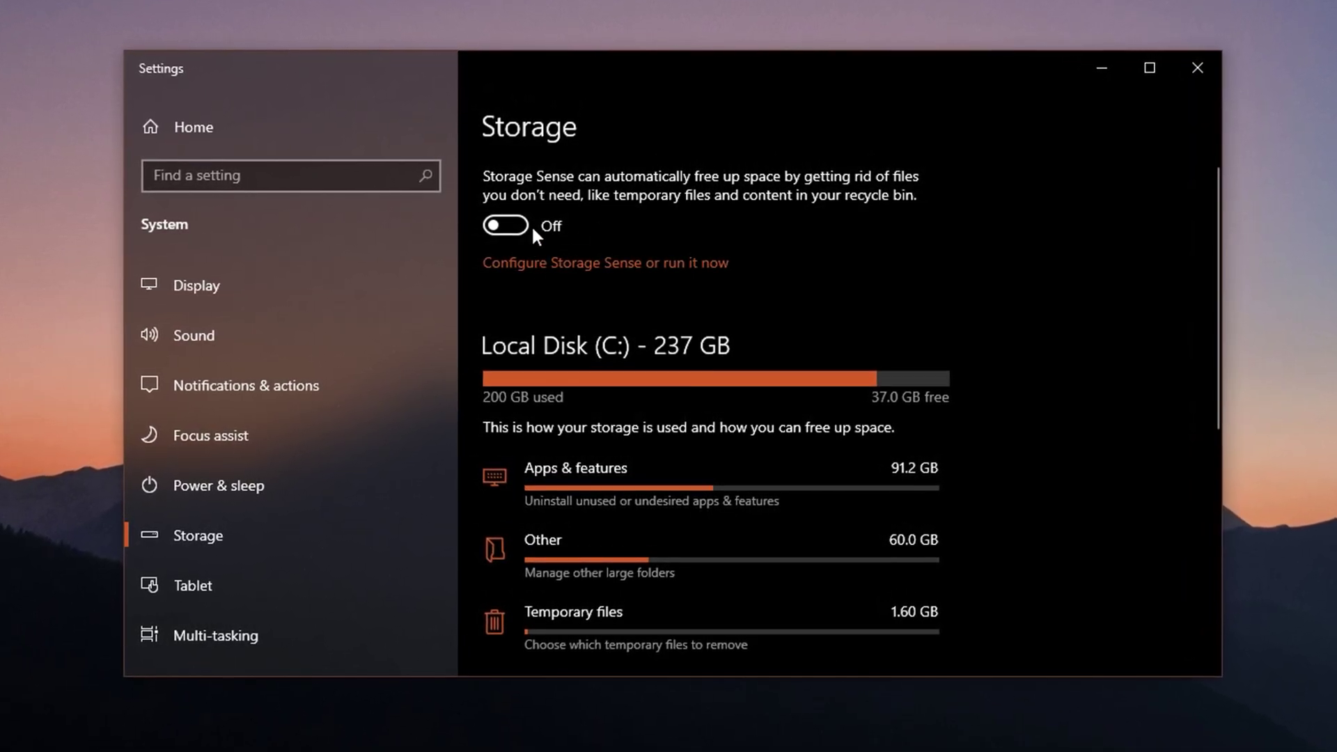
scroll(616, 483, down, 5)
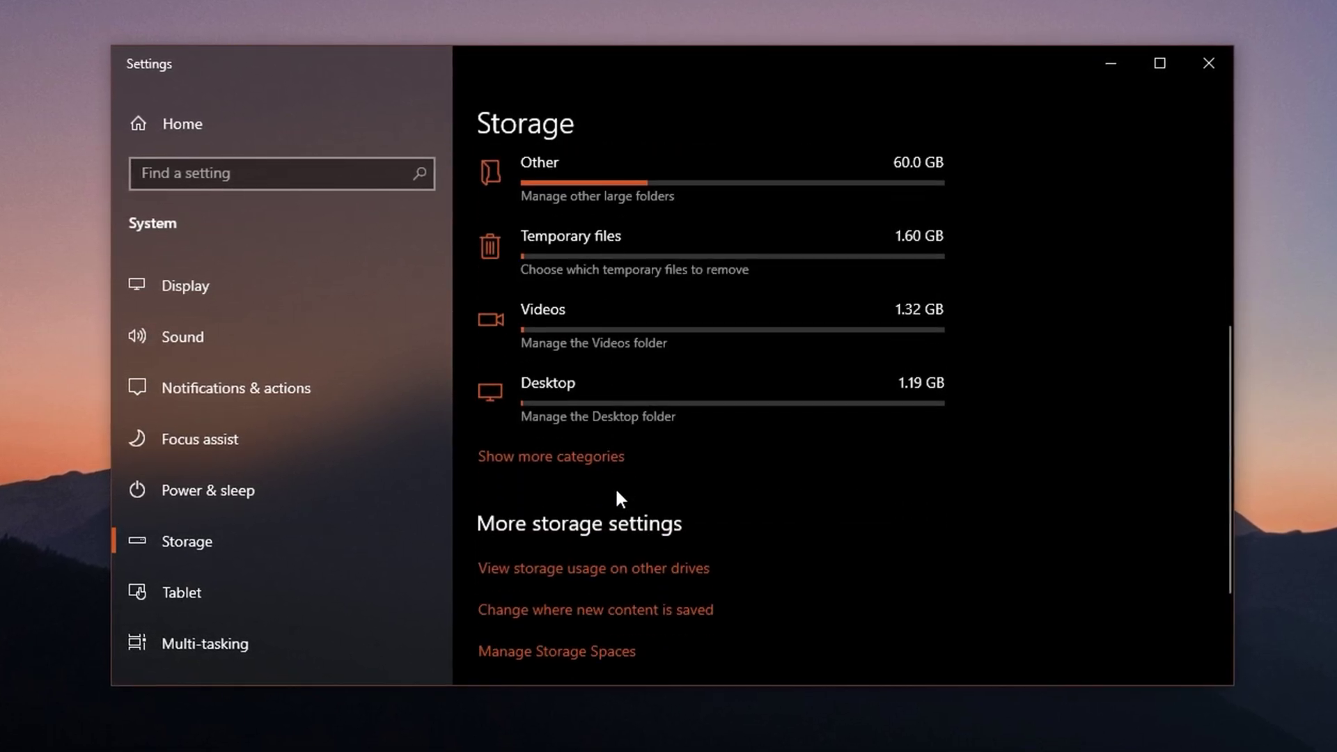
scroll(615, 486, up, 5)
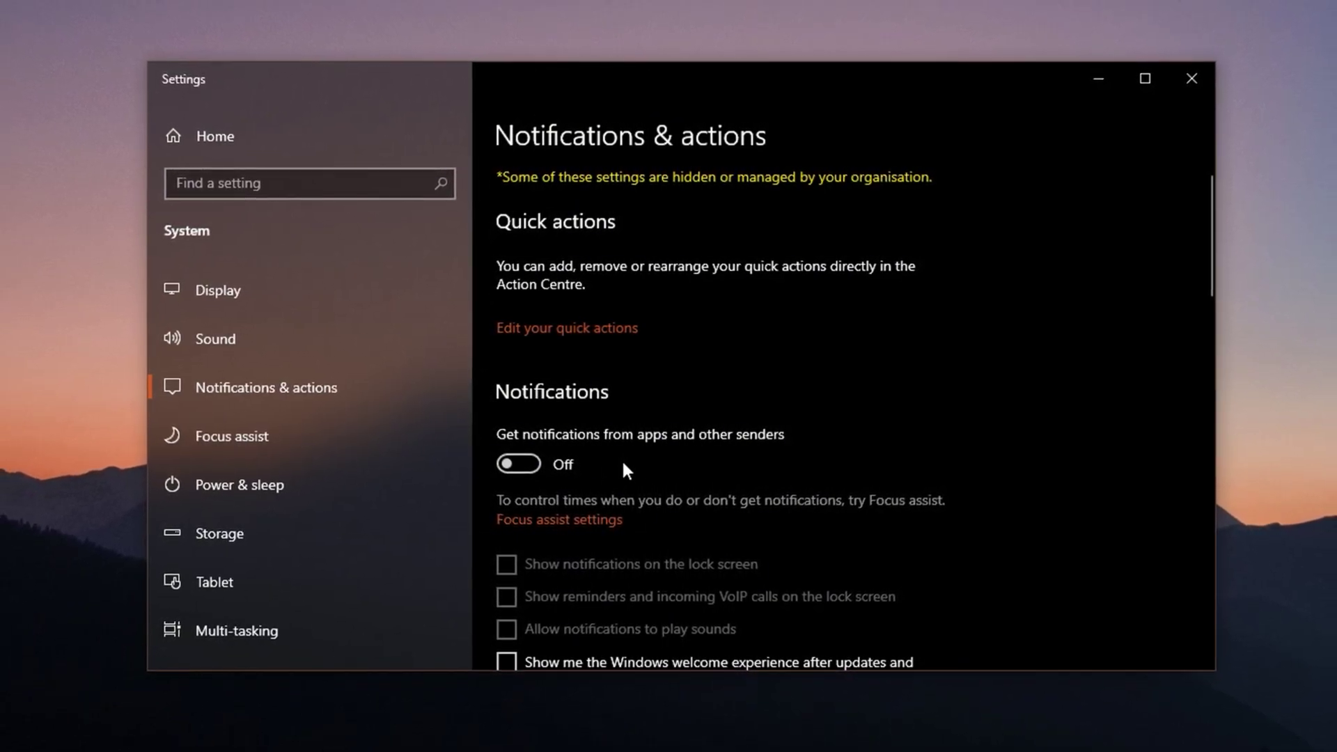
Scroll further down the Storage settings page.
scroll(622, 469, down, 3)
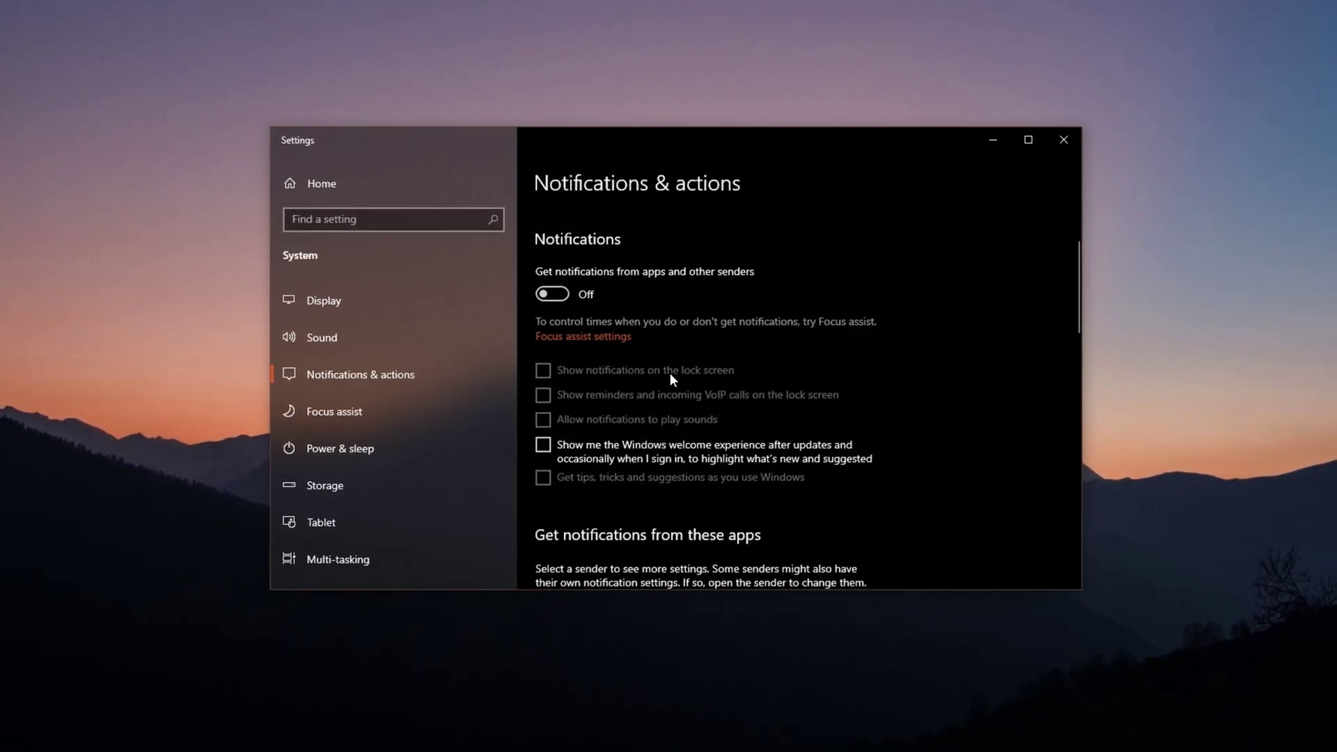
scroll(669, 378, down, 10)
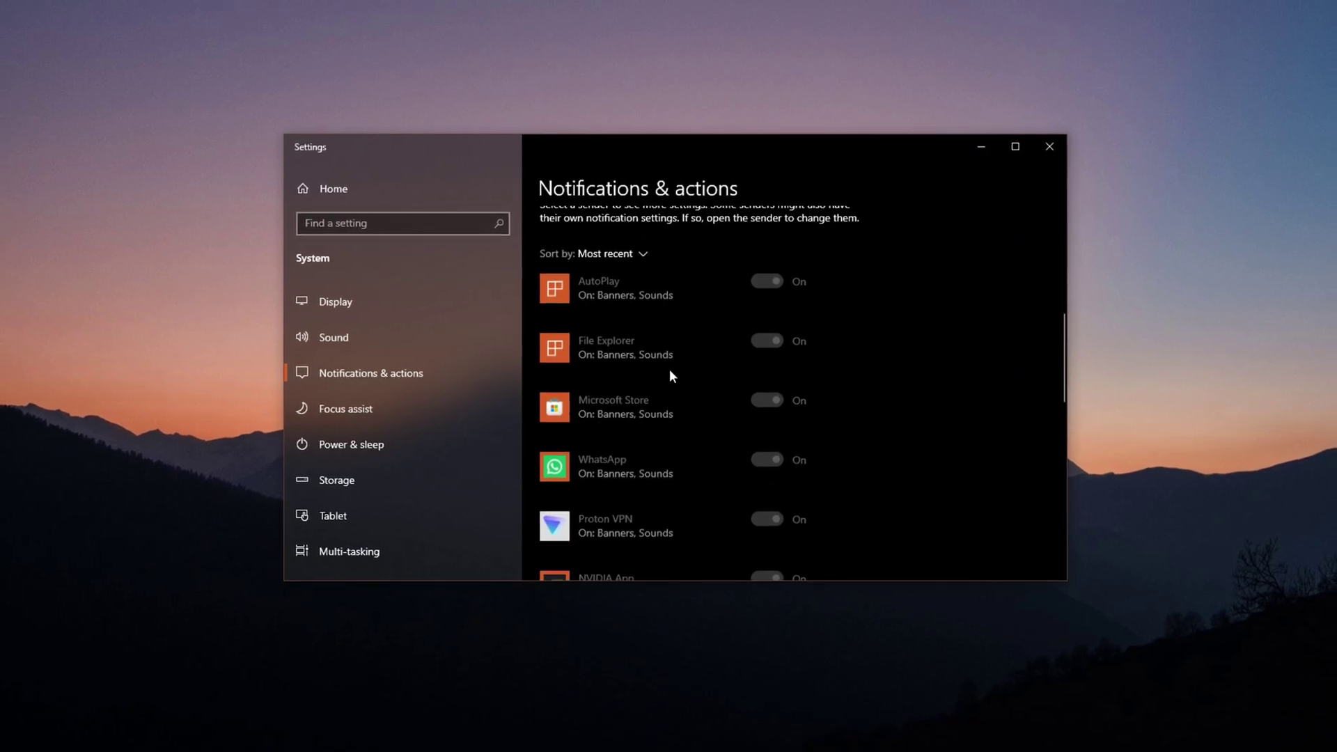
scroll(670, 375, down, 3)
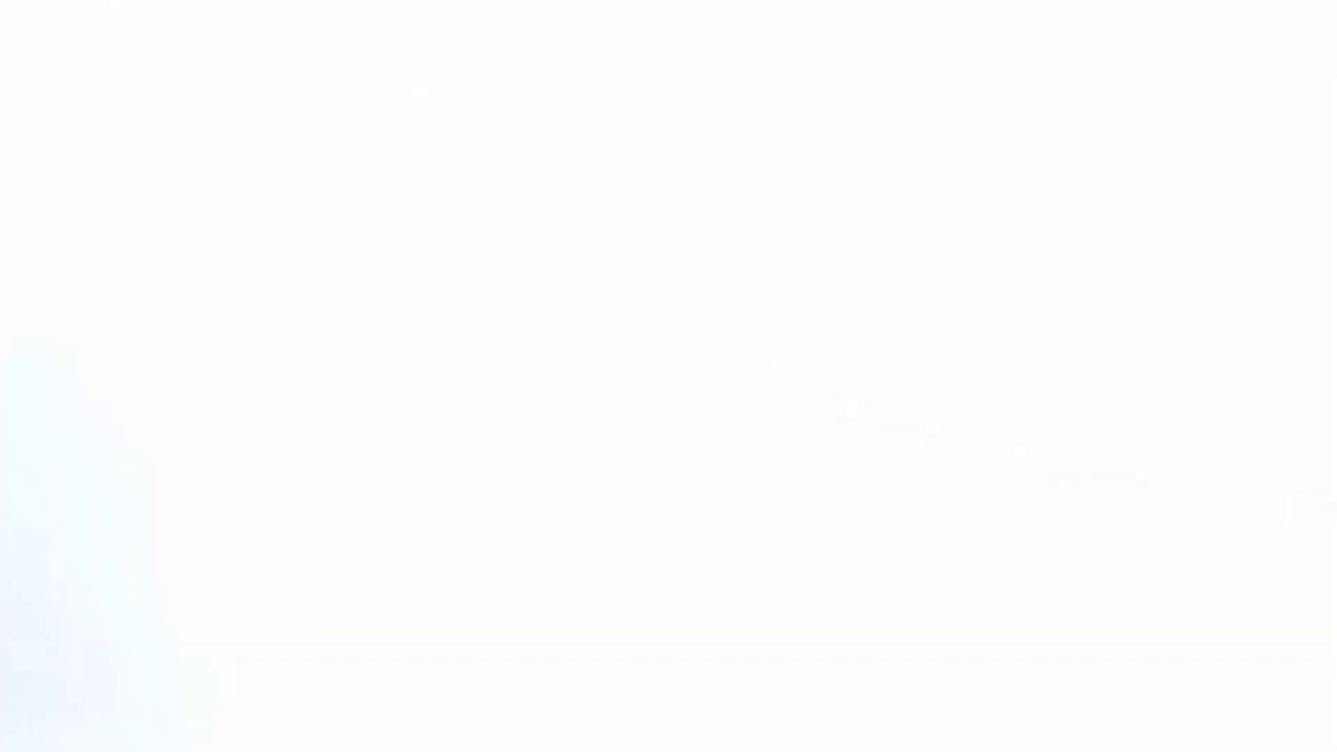
Open Notifications & actions settings and confirm notifications from apps and senders are off.
click(119, 741)
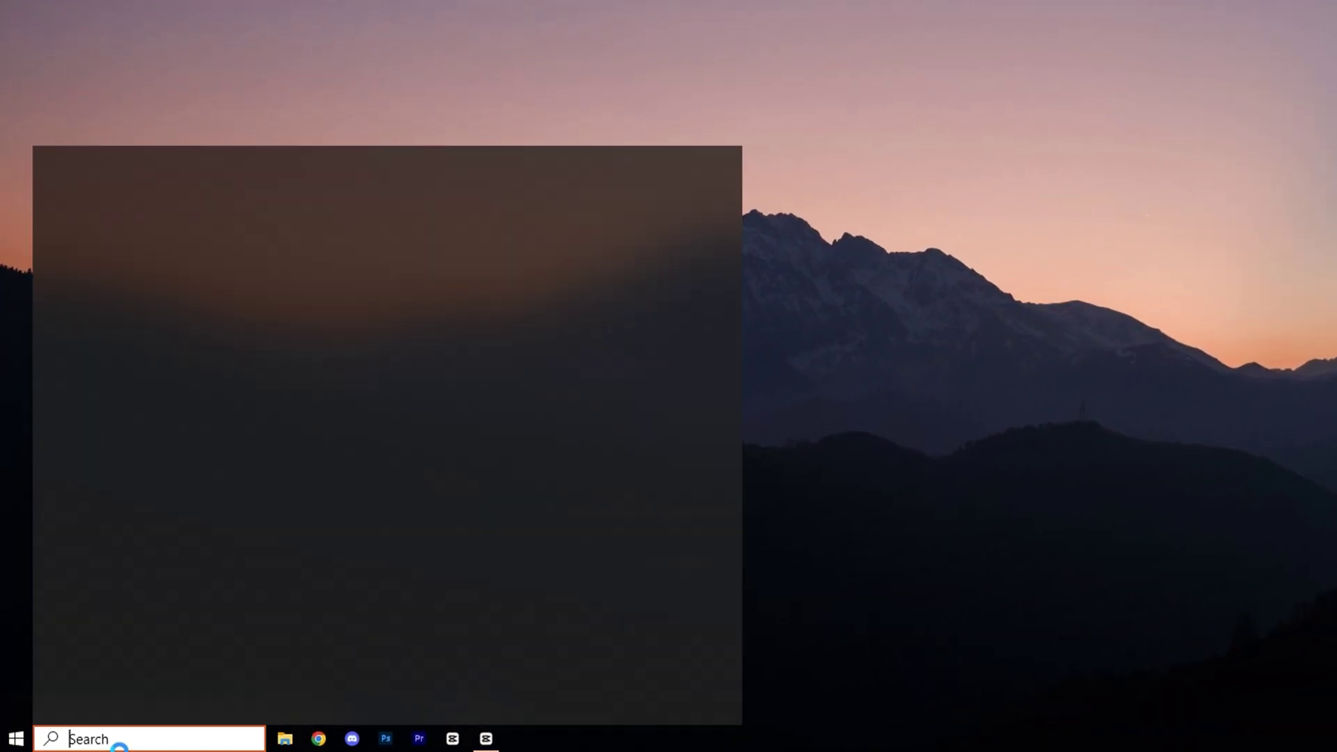
text(noti)
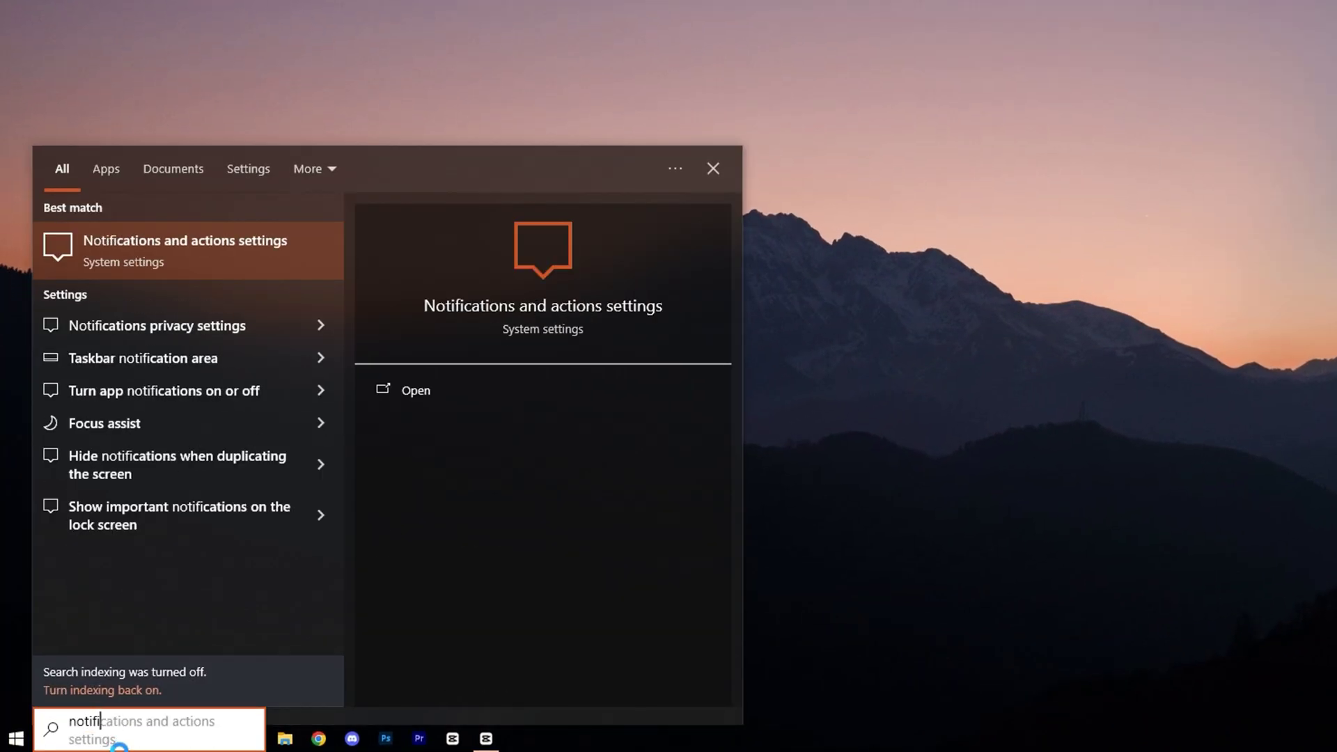
text(fi)
click(165, 263)
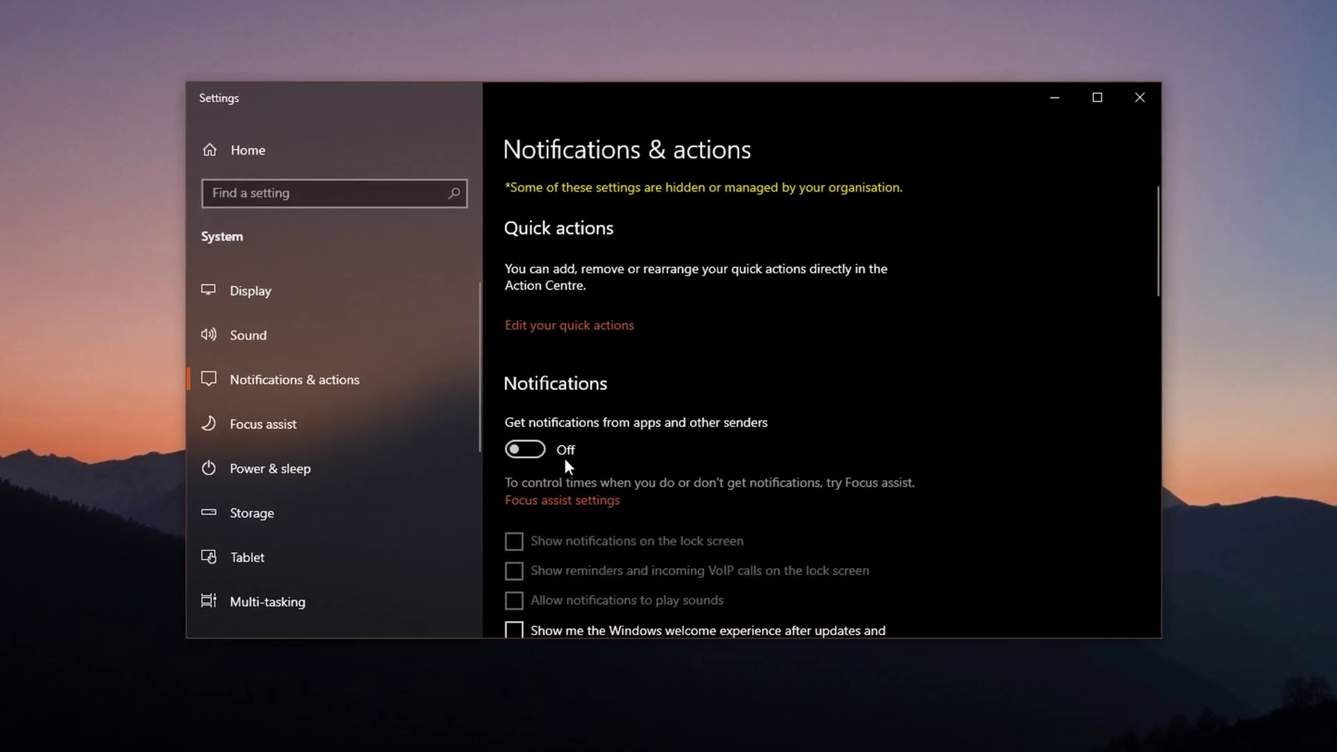
scroll(604, 440, down, 2)
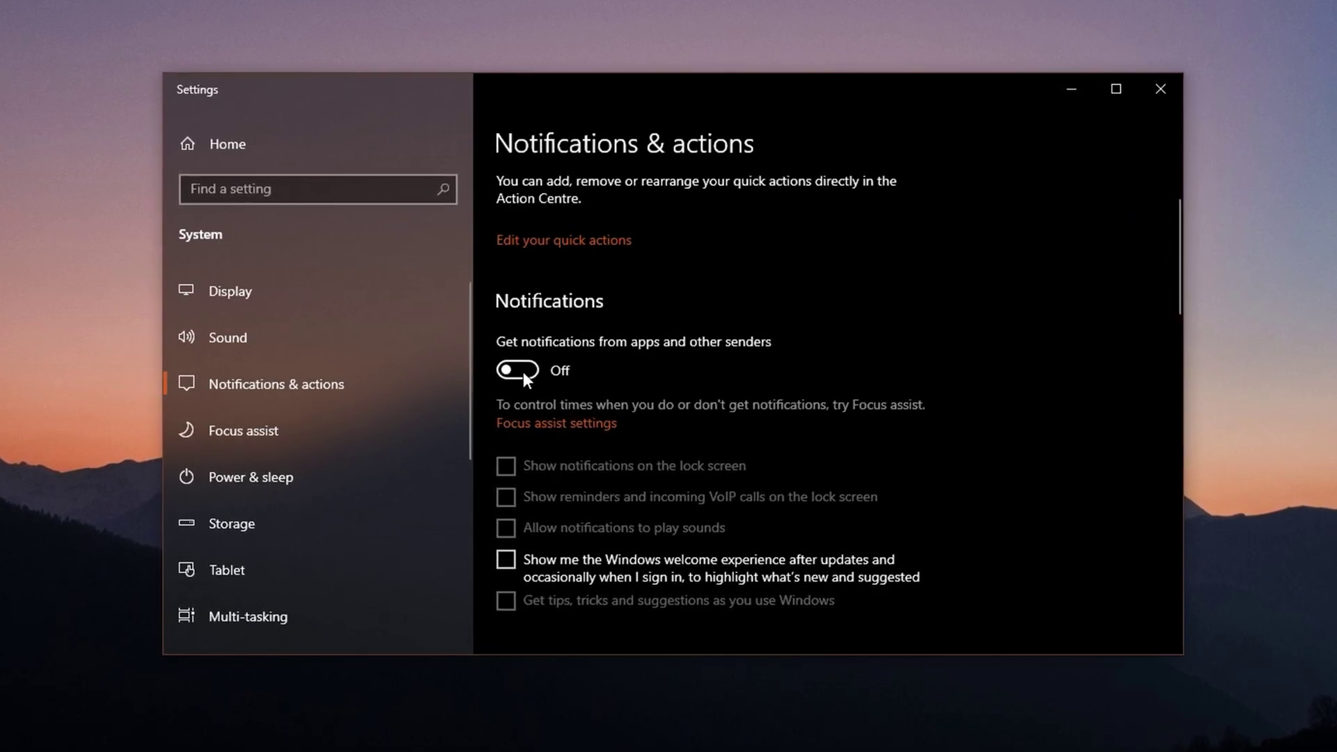
scroll(590, 378, down, 2)
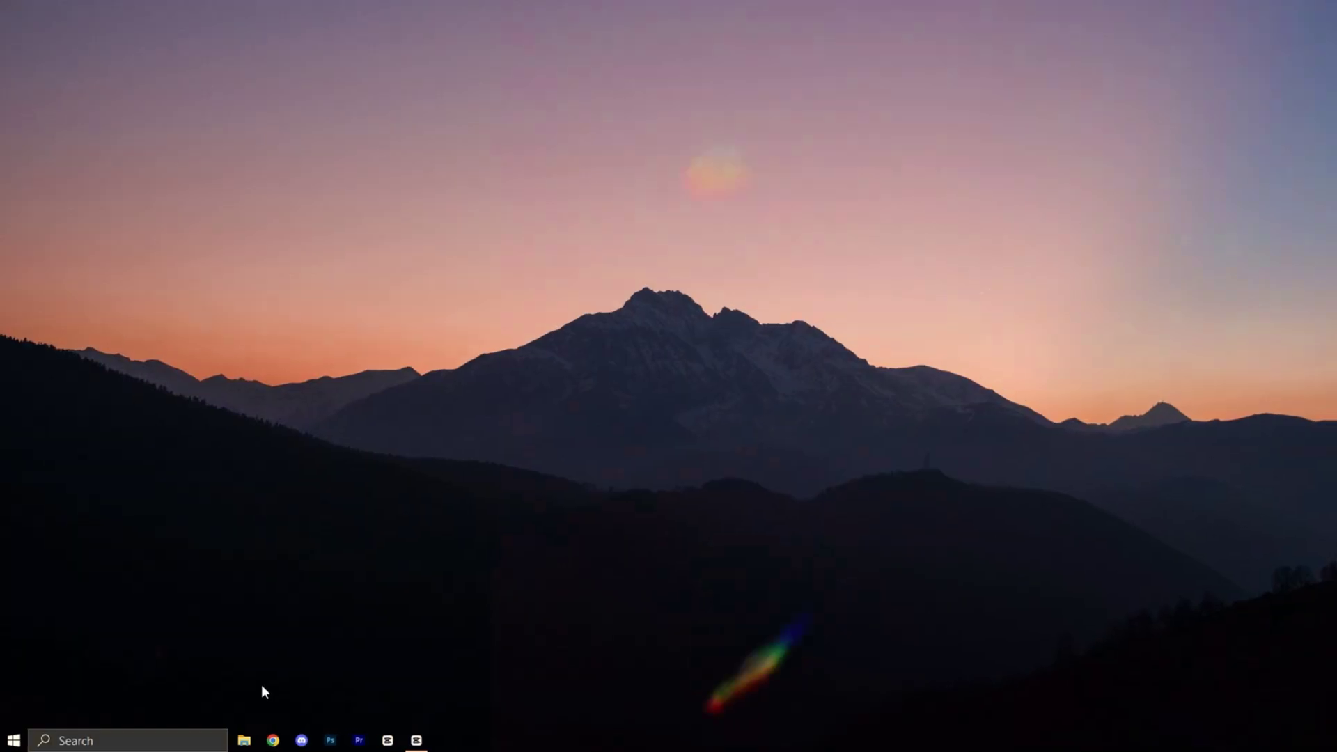
Open Device Manager and confirm High Precision Event Timer under System devices shows Enable device.
click(143, 739)
text(devi)
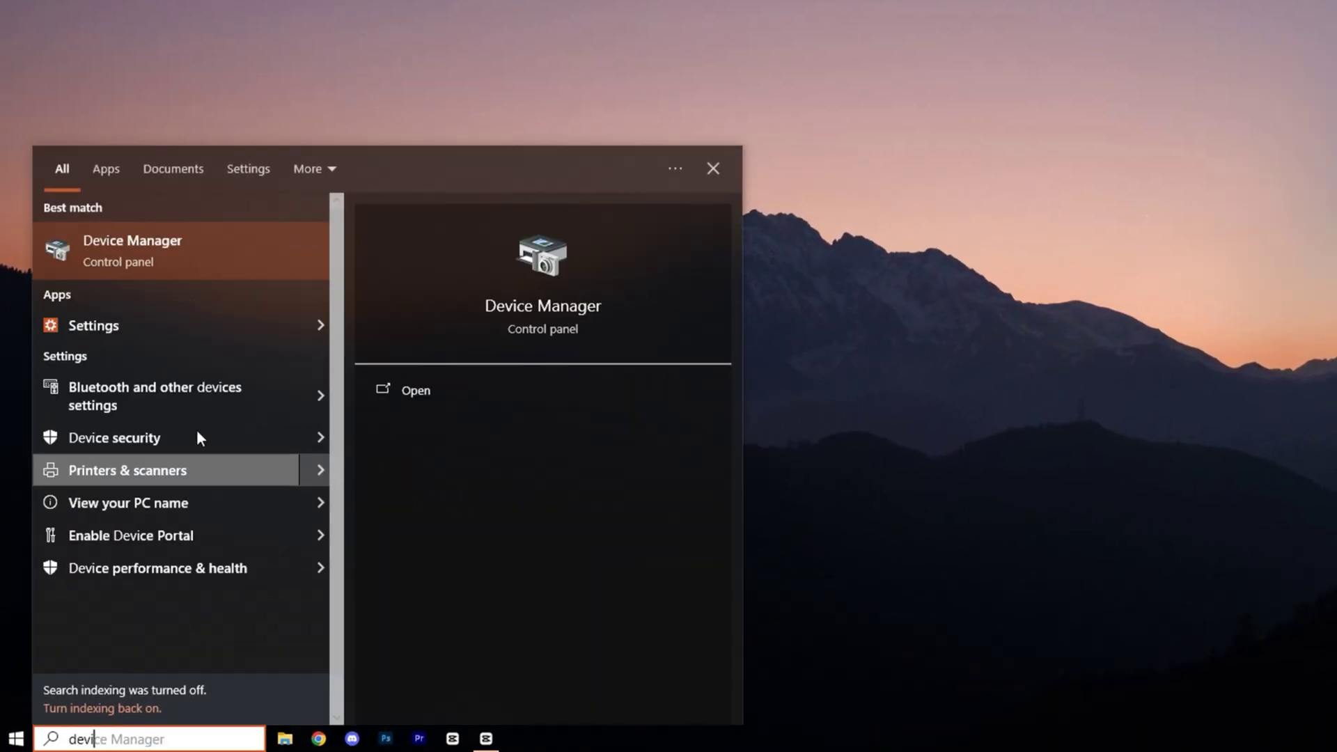
click(188, 248)
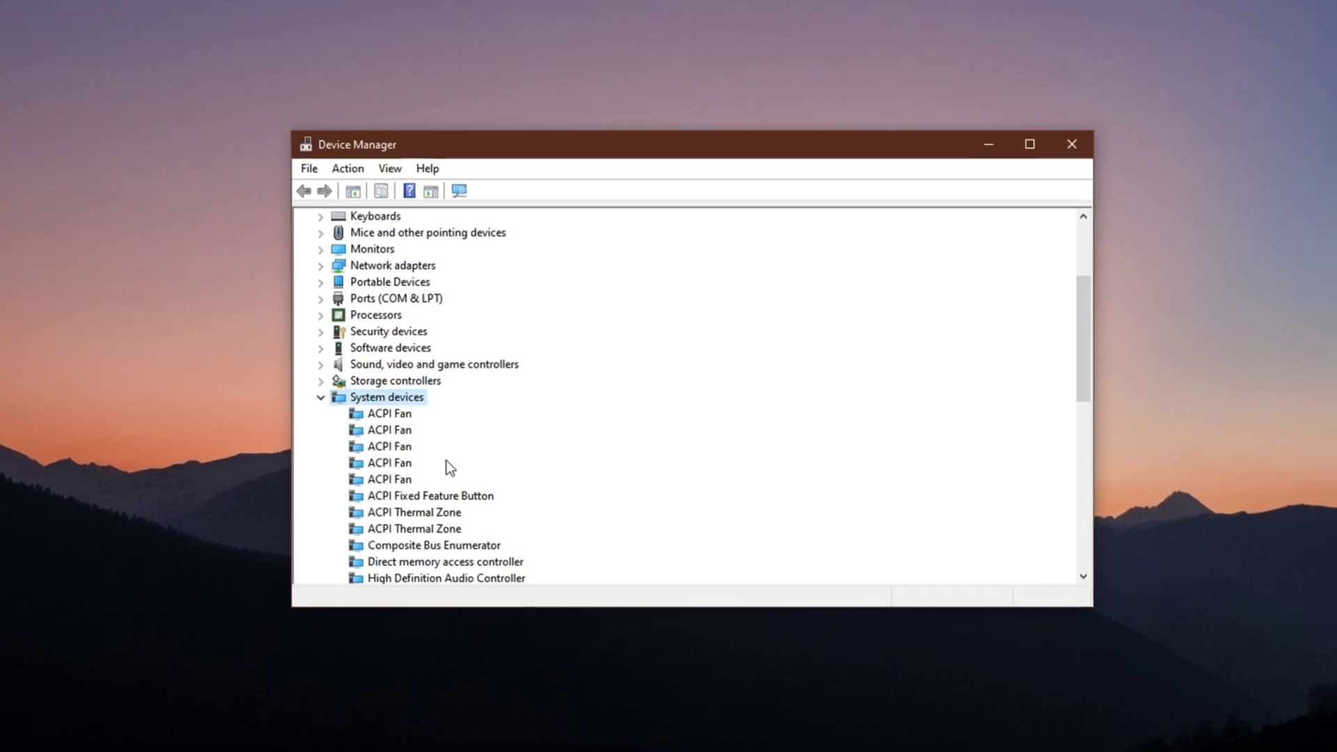
scroll(440, 479, down, 1)
click(418, 470)
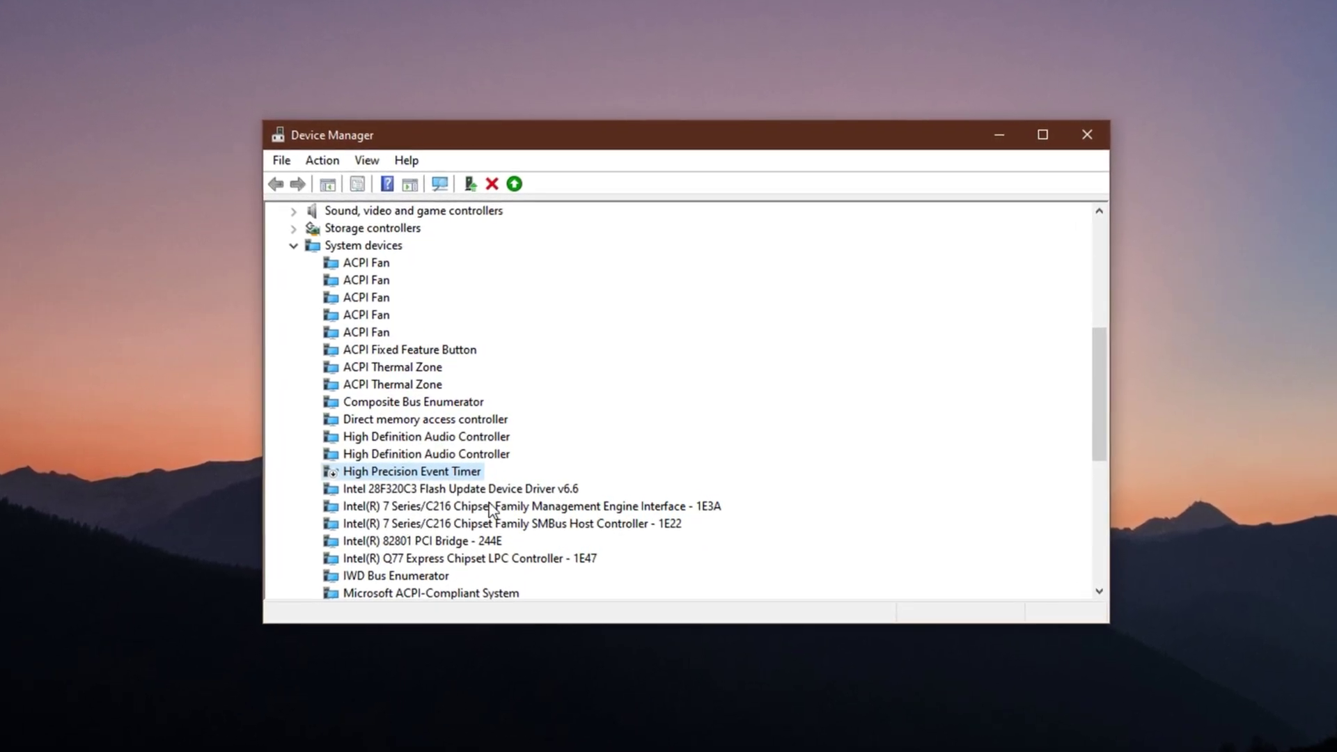
right_click(418, 477)
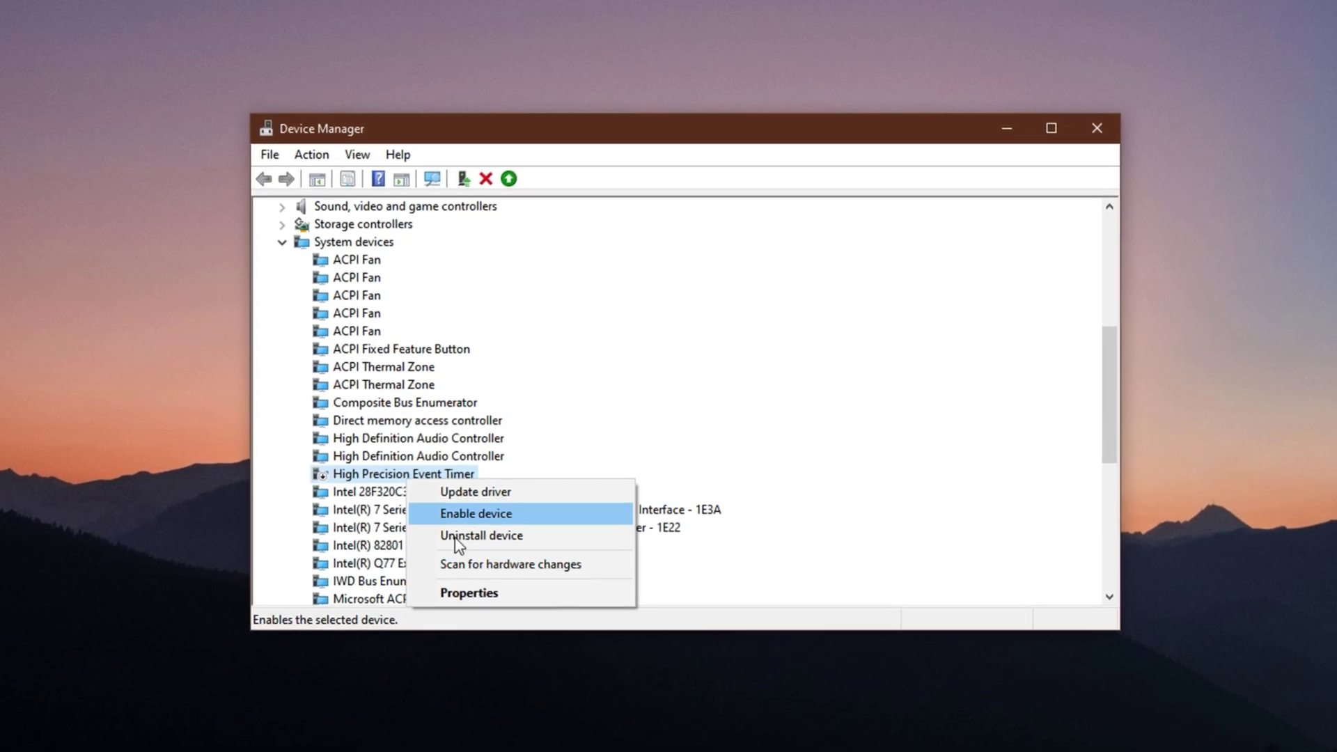
key(Escape)
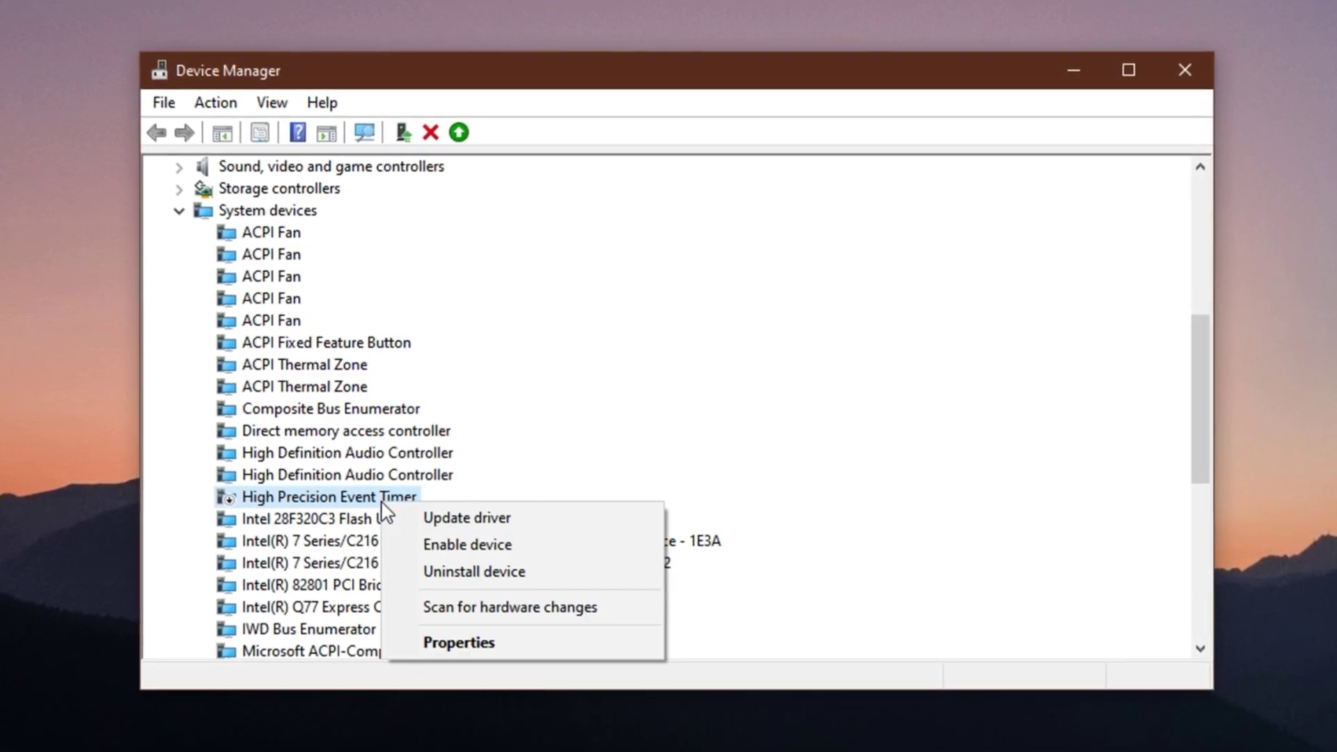
click(336, 495)
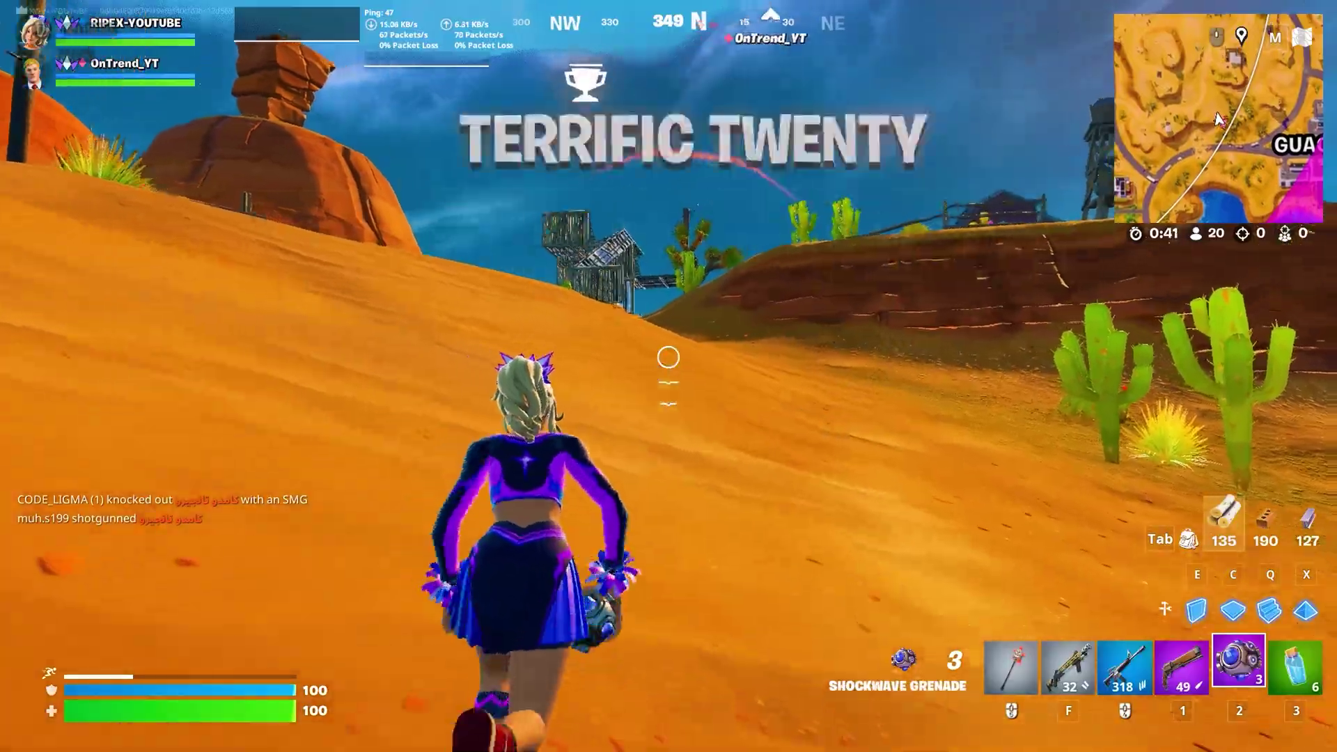
Build wood ramps beside the teammate, launch with a Shockwave Grenade, then switch to shotgun and wall in.
key(q)
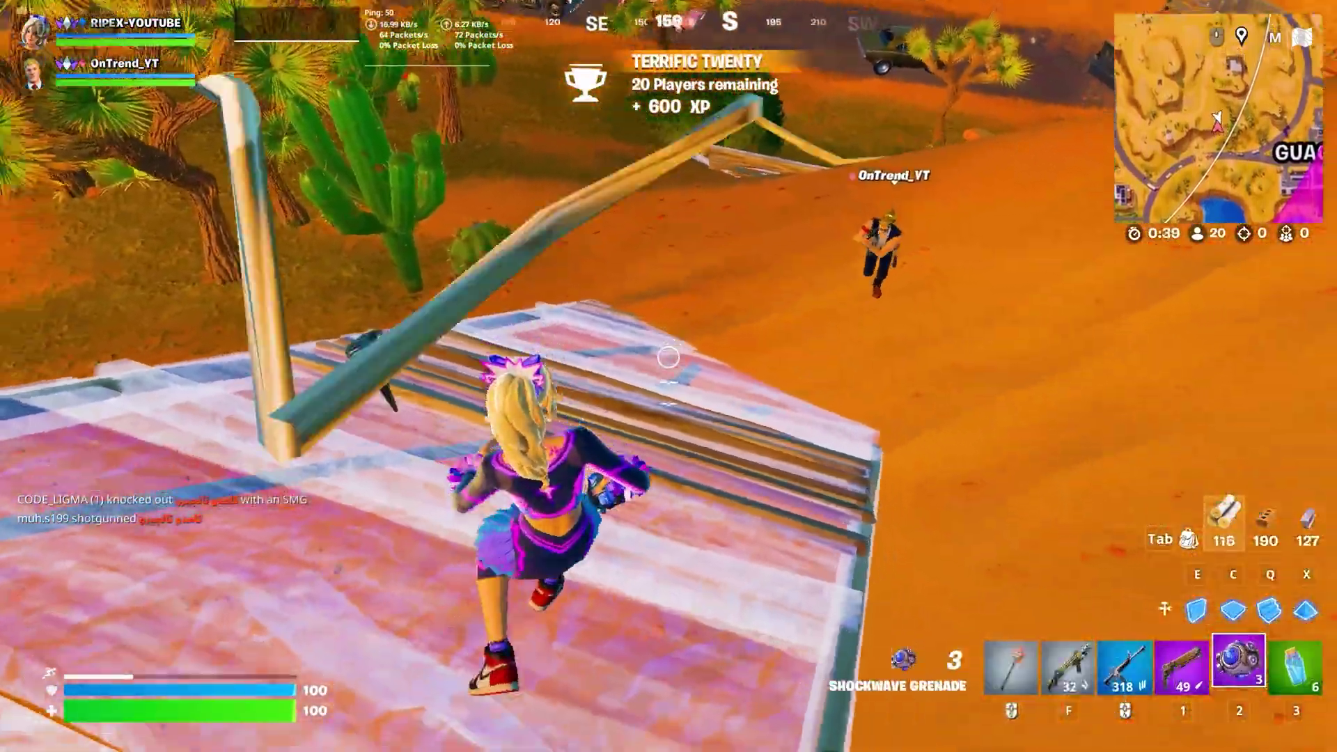
click(669, 357)
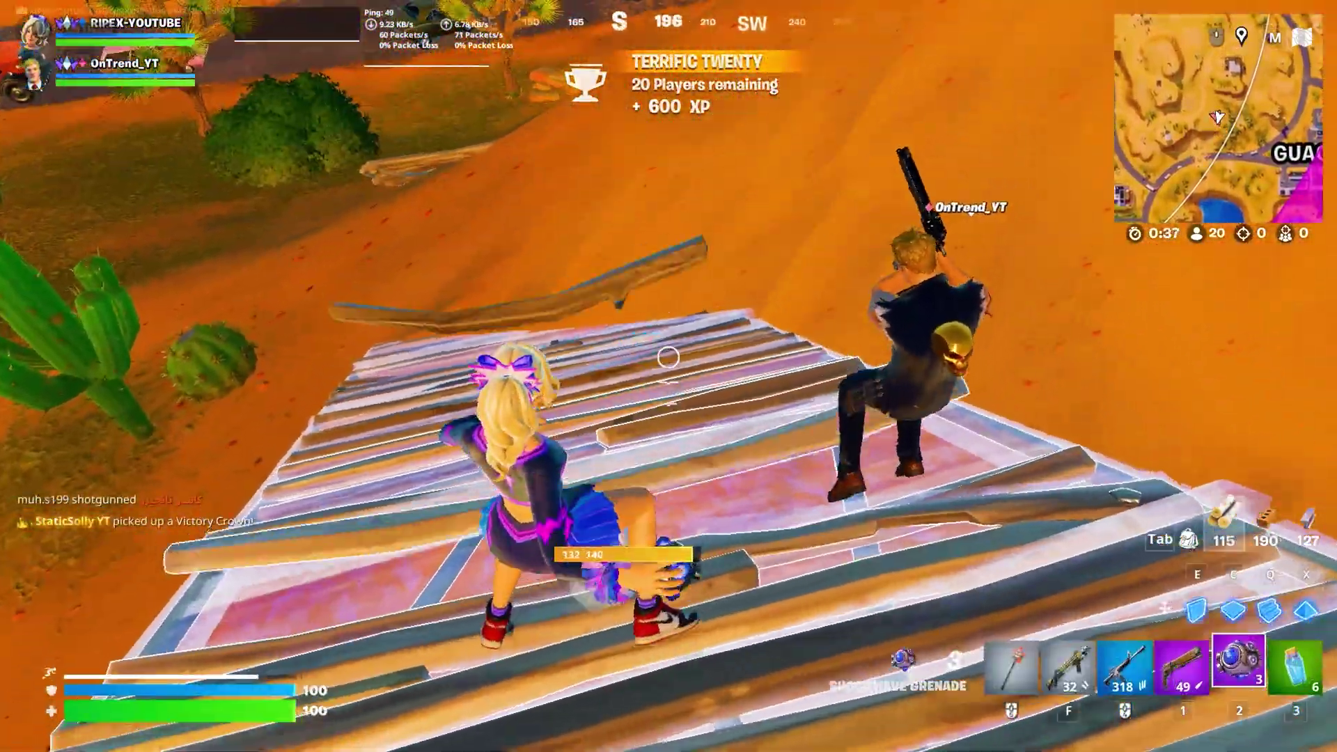
click(668, 357)
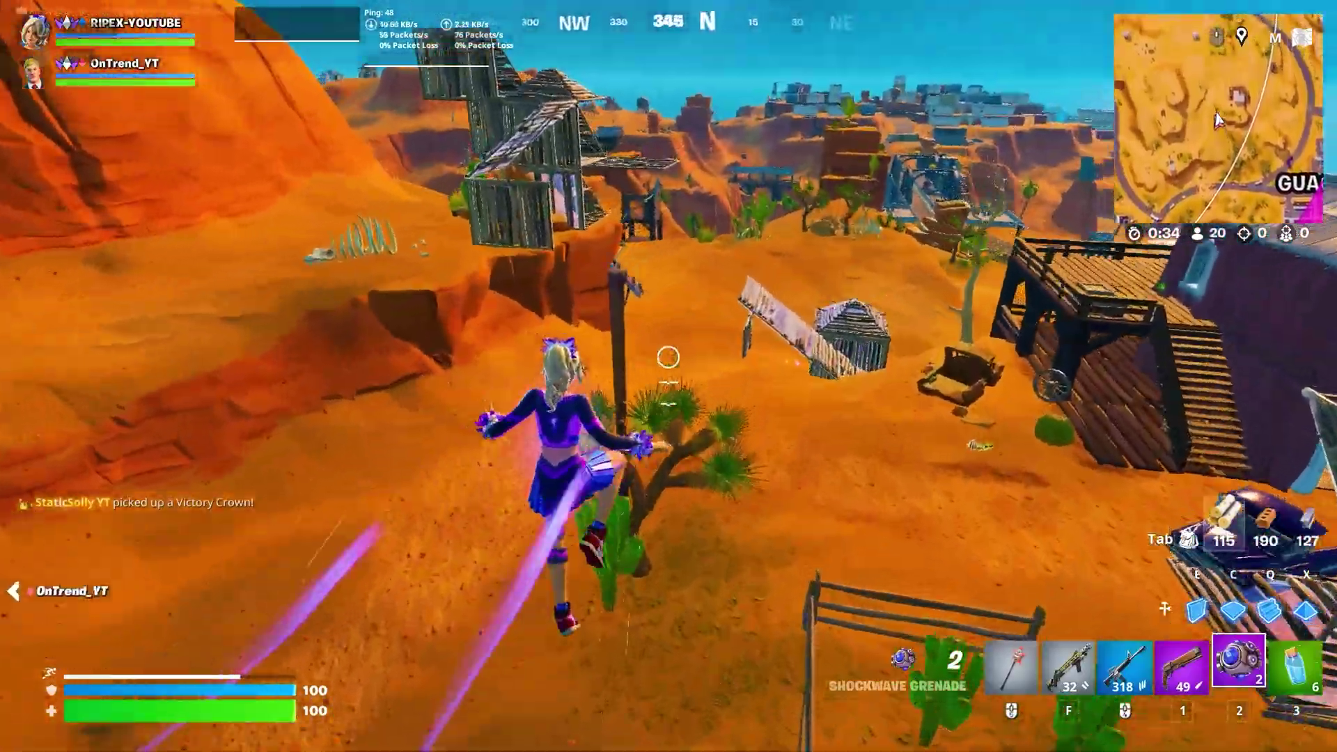
key(f)
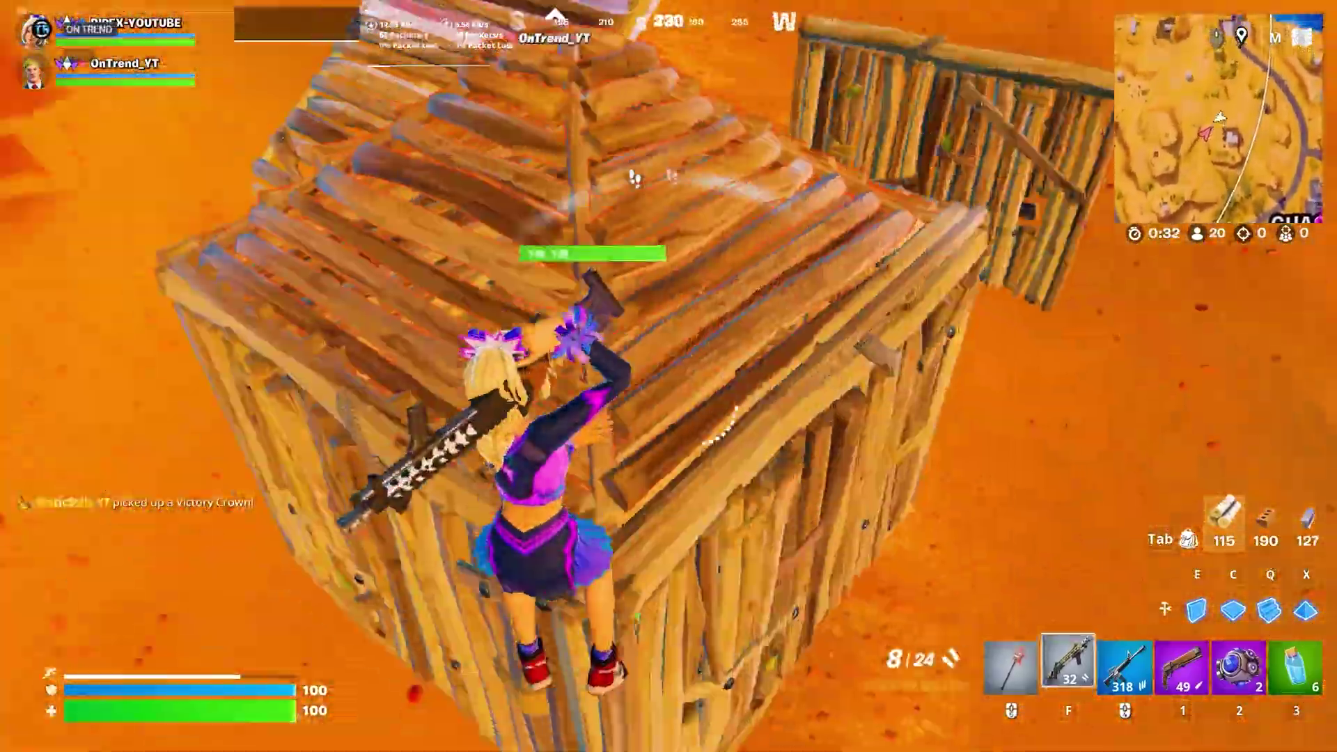
click(668, 376)
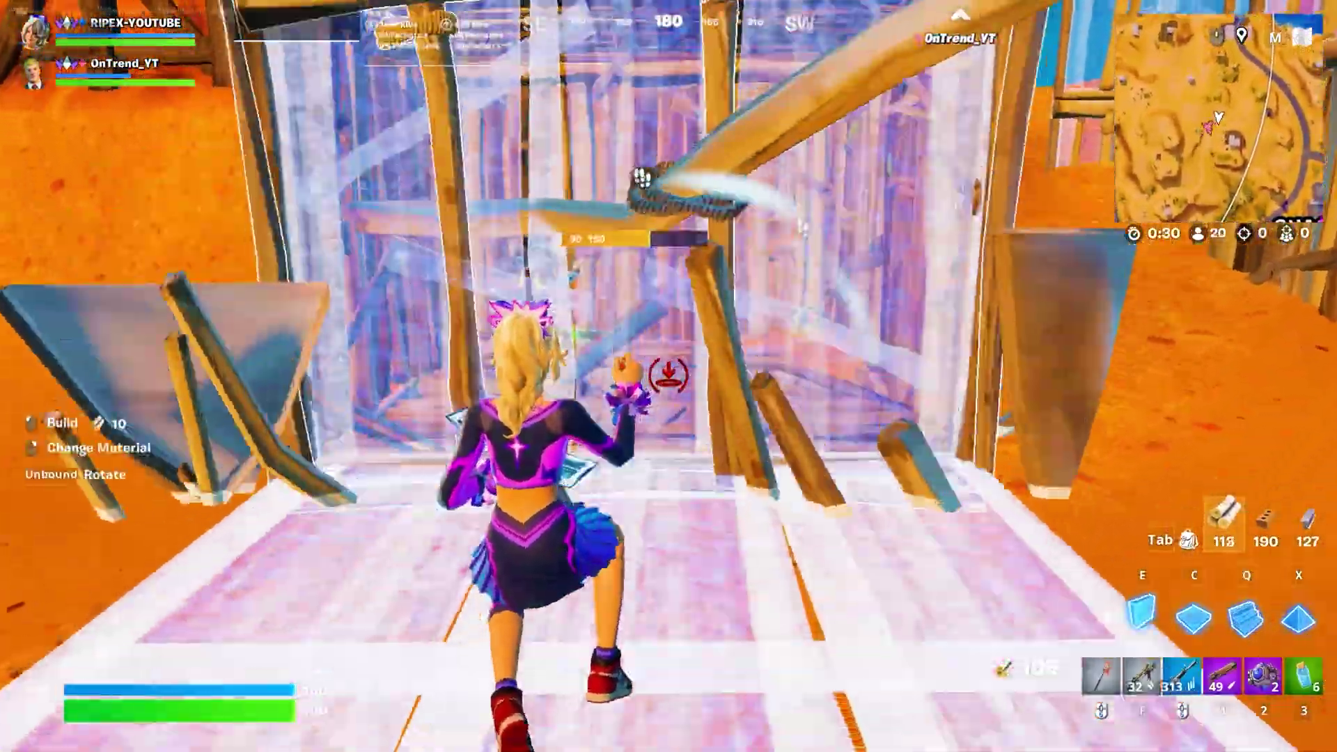